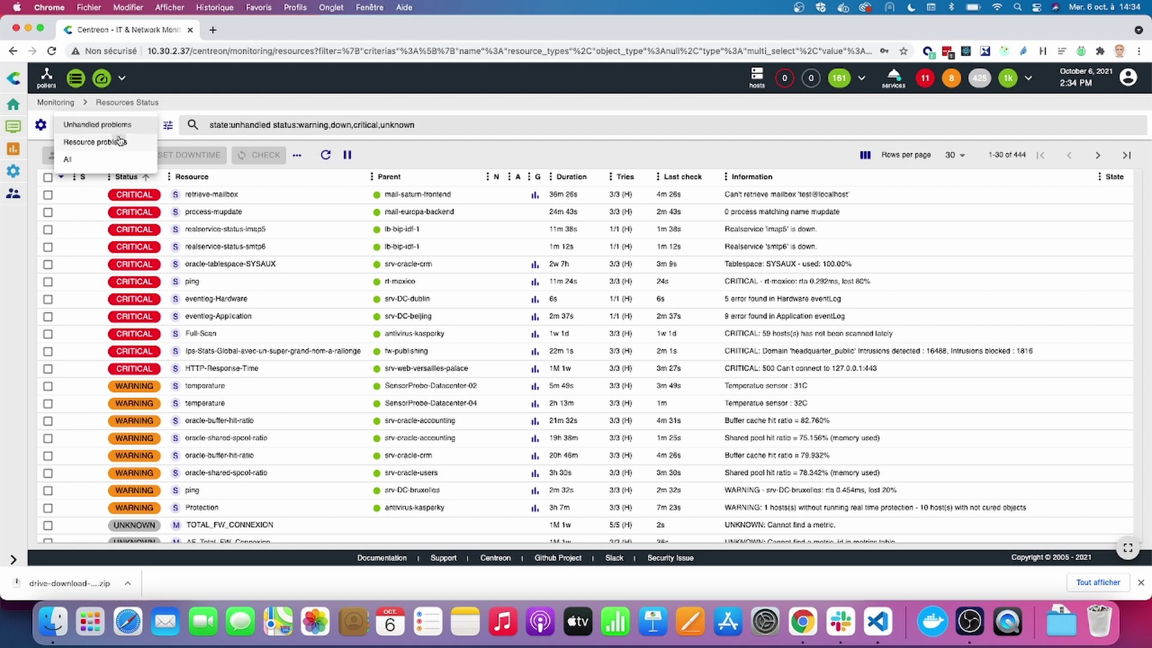
- View the resource list with the Resource problems and All filters, and return to Unhandled problems
{"action": "left_click", "coordinate": [118, 140]}
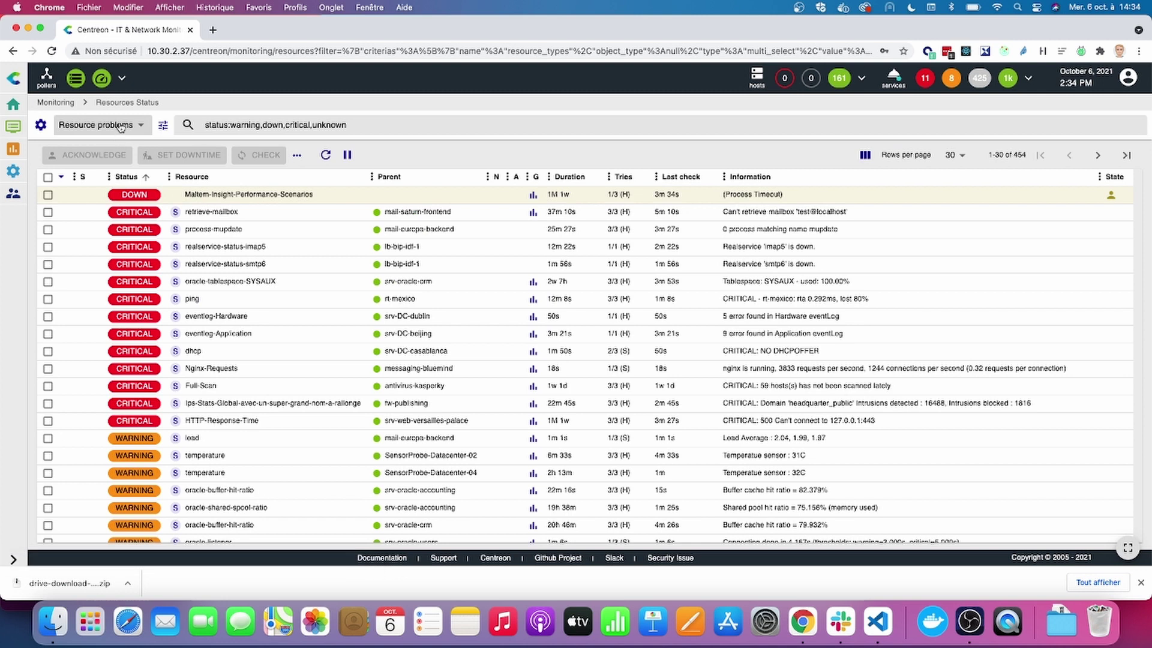
{"action": "left_click", "coordinate": [120, 127]}
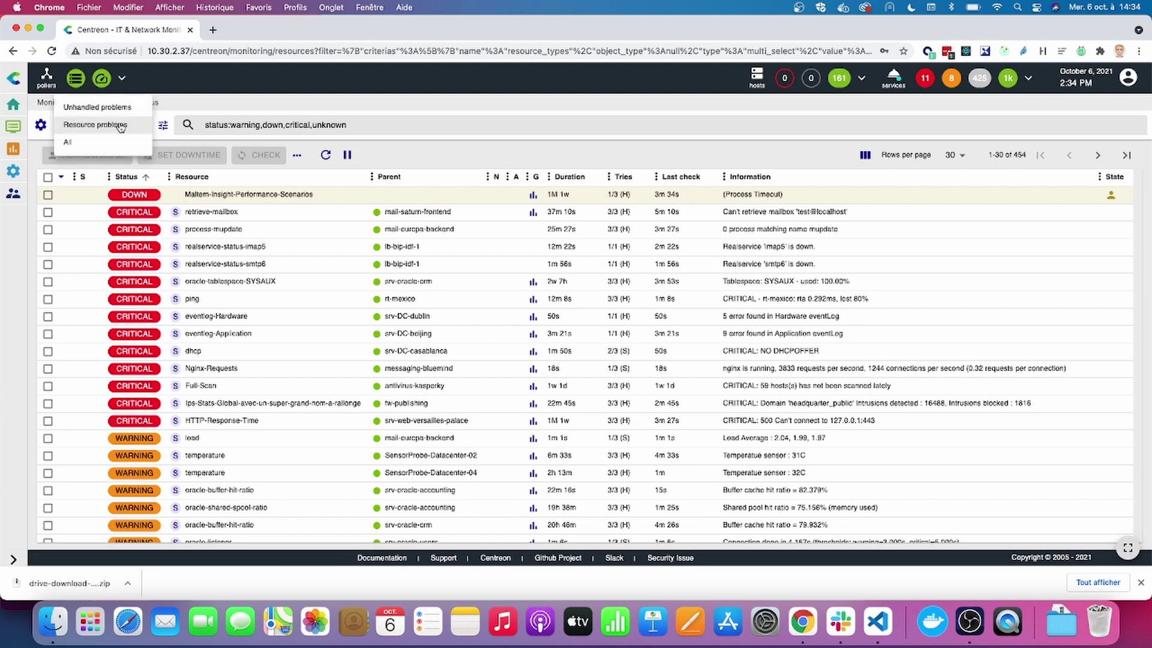
{"action": "left_click", "coordinate": [111, 143]}
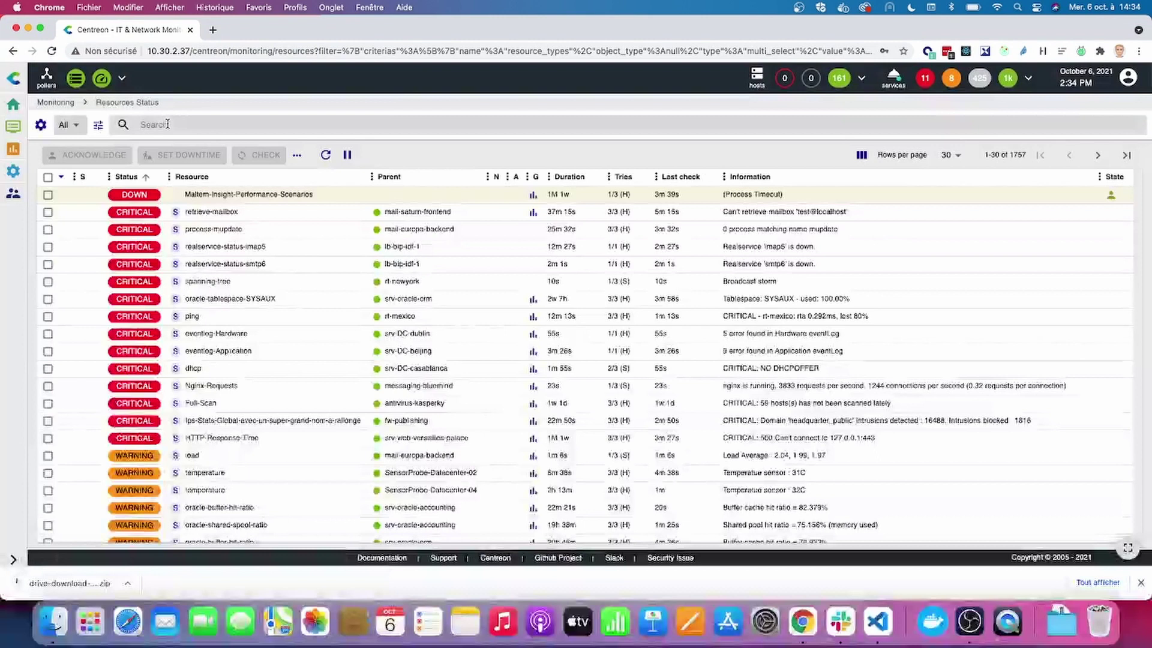
{"action": "left_click", "coordinate": [66, 126]}
{"action": "left_click", "coordinate": [87, 99]}
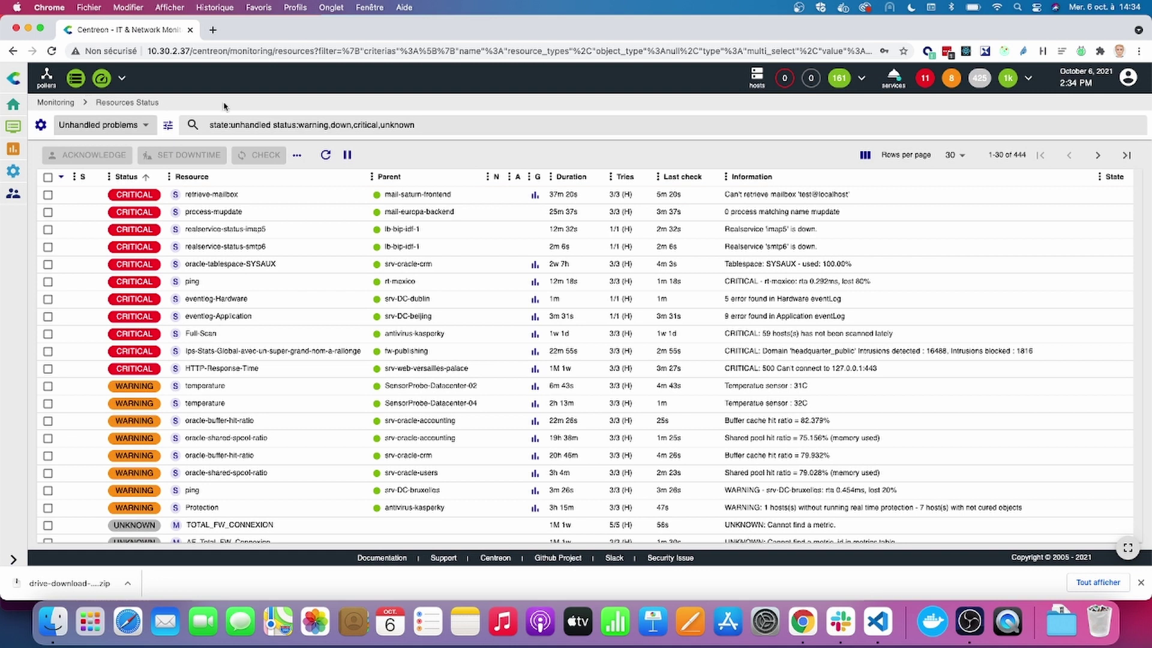
- Set a downtime on the realservice-status-imap5 and realservice-status-smtp6 services together
{"action": "mouse_move", "coordinate": [509, 200]}
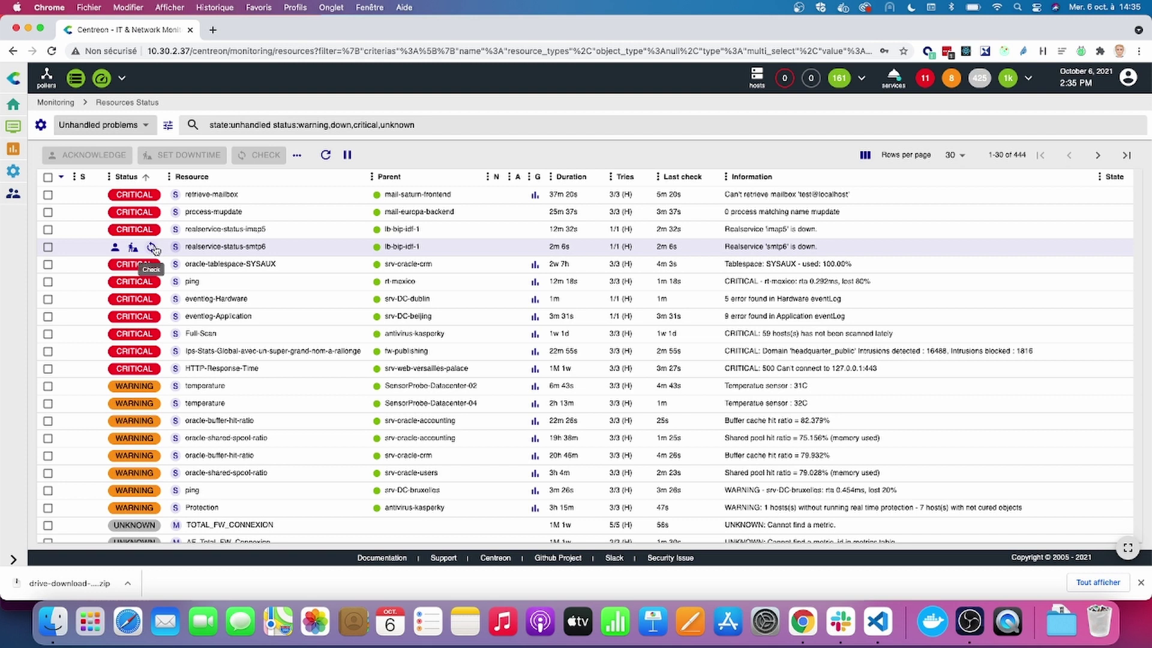
{"action": "left_click", "coordinate": [49, 231]}
{"action": "left_click", "coordinate": [49, 247]}
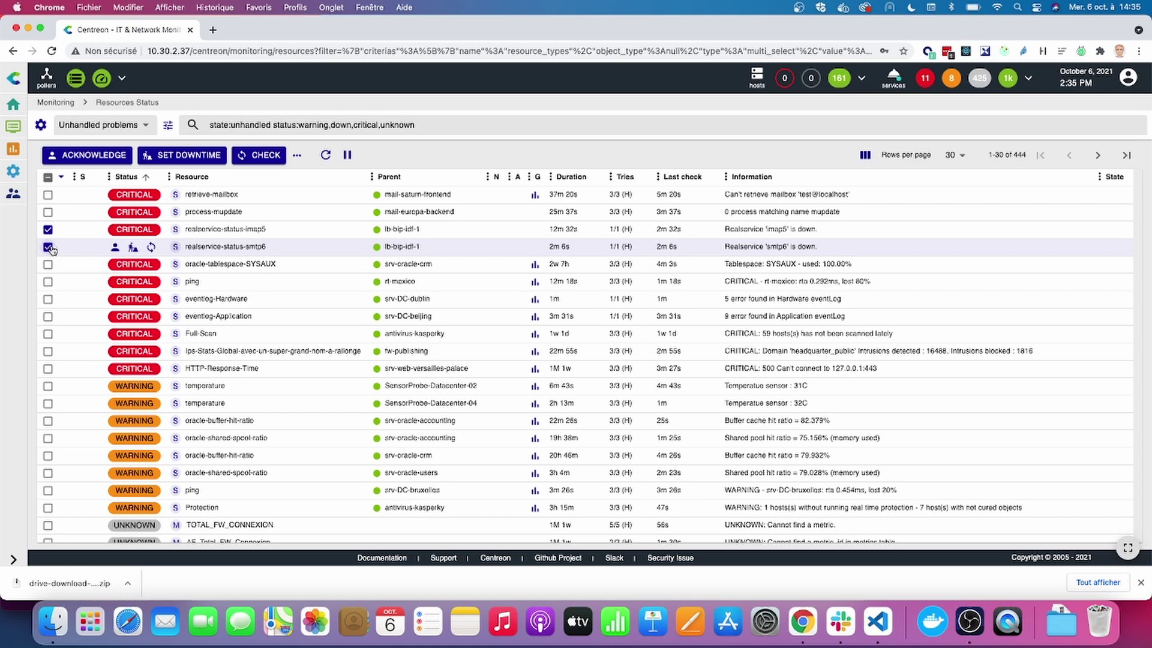
{"action": "left_click", "coordinate": [210, 155]}
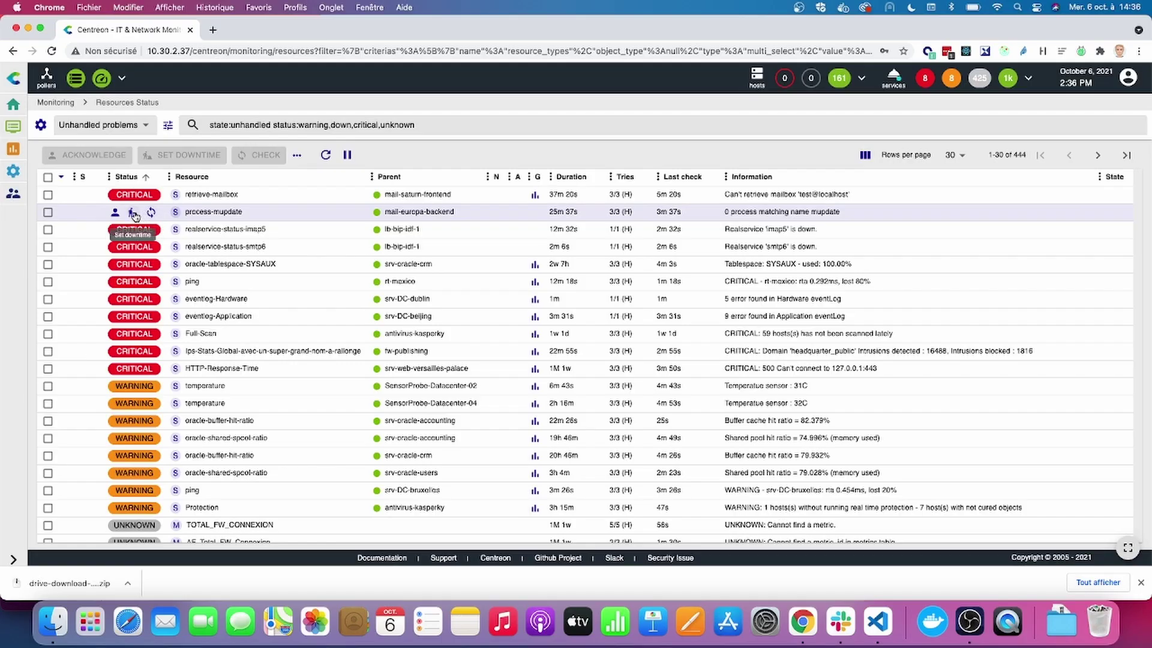
- Acknowledge the critical process-mupdate service of mail-europa-backend, keeping the default comment and leaving Notify off
{"action": "left_click", "coordinate": [115, 214]}
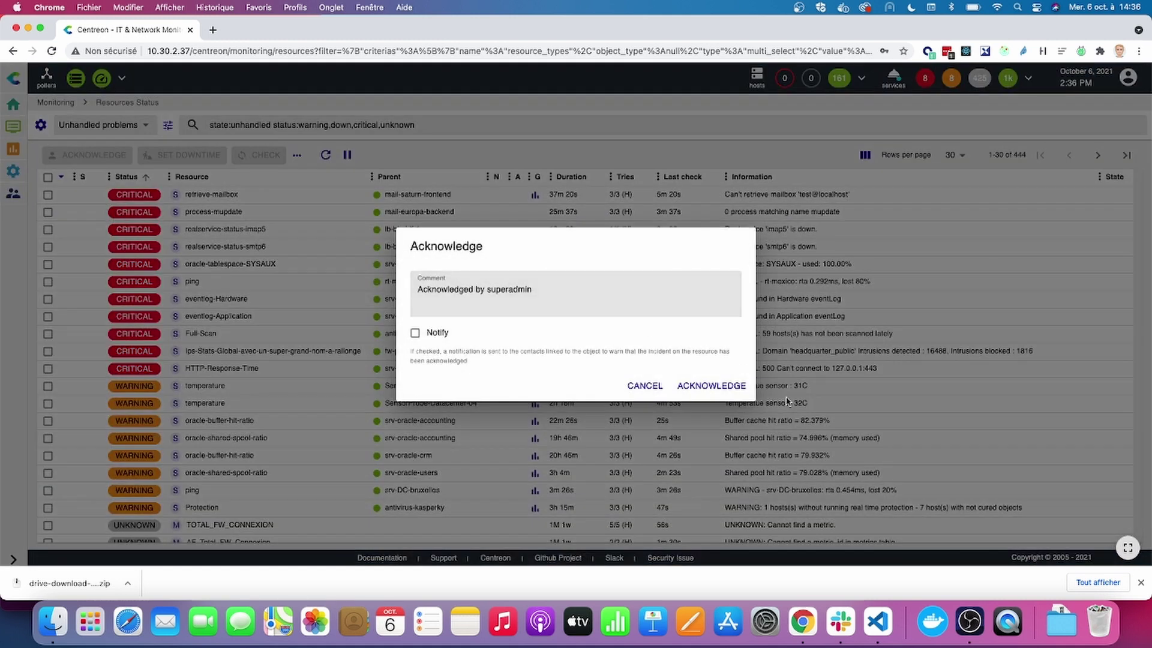
{"action": "left_click", "coordinate": [705, 382]}
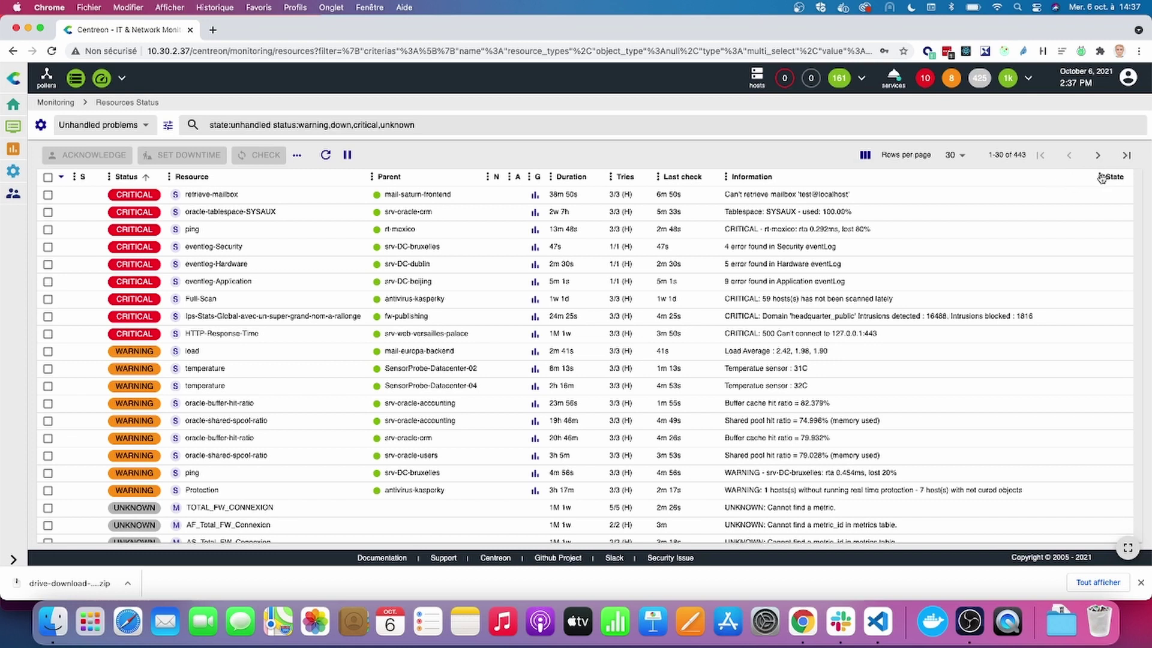
- Move the Information column right after Parent, and replace the Severity, Notes, Action and Graph columns with Monitoring server and Notification
{"action": "left_click_drag", "start_coordinate": [726, 175], "coordinate": [465, 175]}
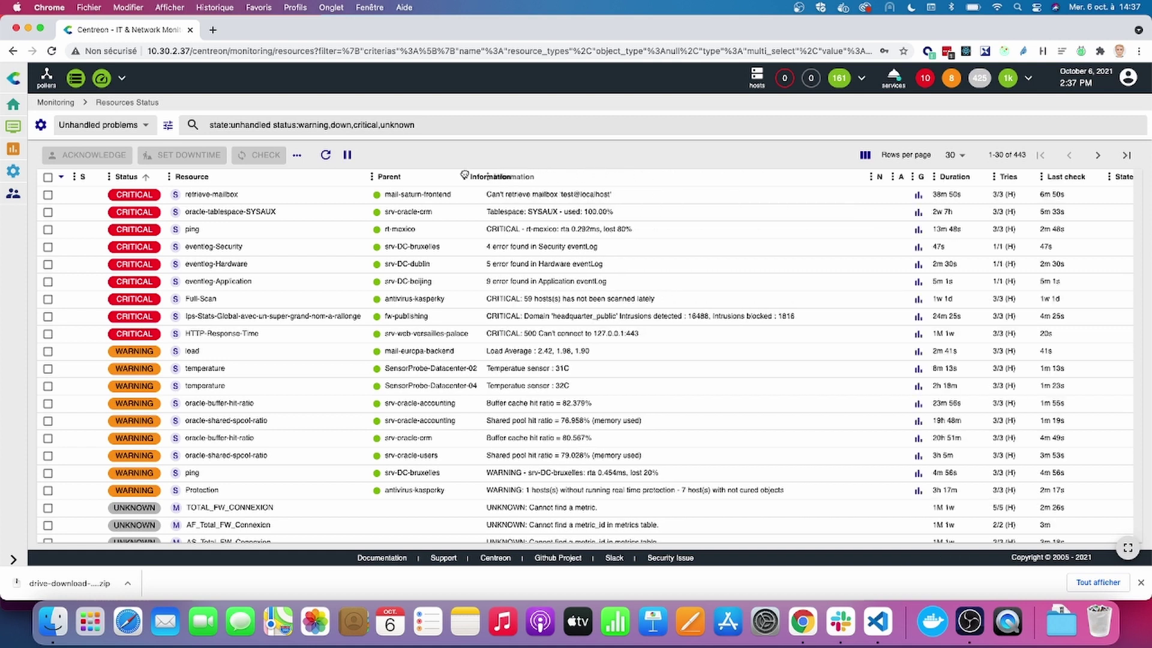
{"action": "left_click", "coordinate": [866, 156]}
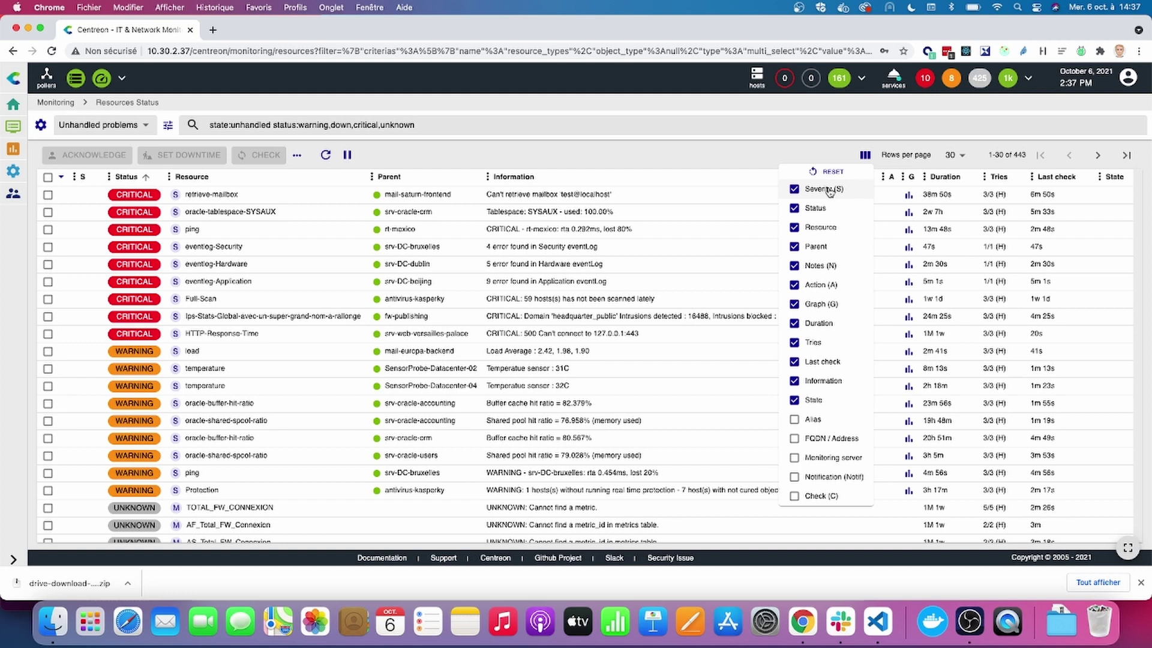
{"action": "left_click", "coordinate": [795, 189]}
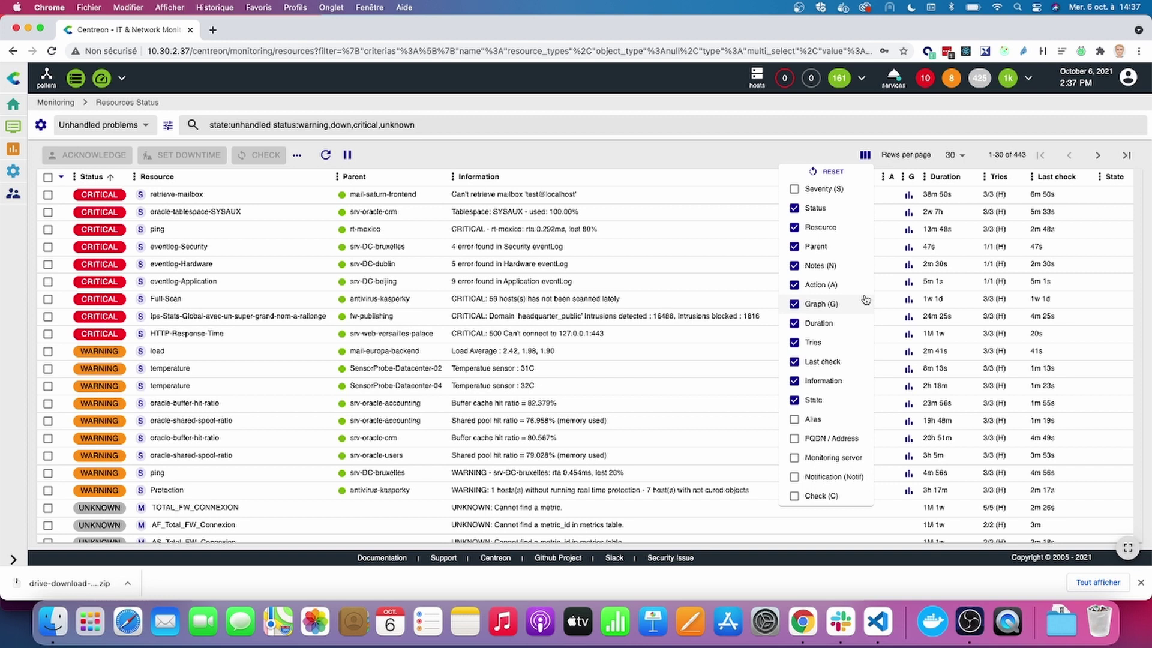
{"action": "left_click", "coordinate": [817, 265]}
{"action": "left_click", "coordinate": [823, 284]}
{"action": "left_click", "coordinate": [826, 304]}
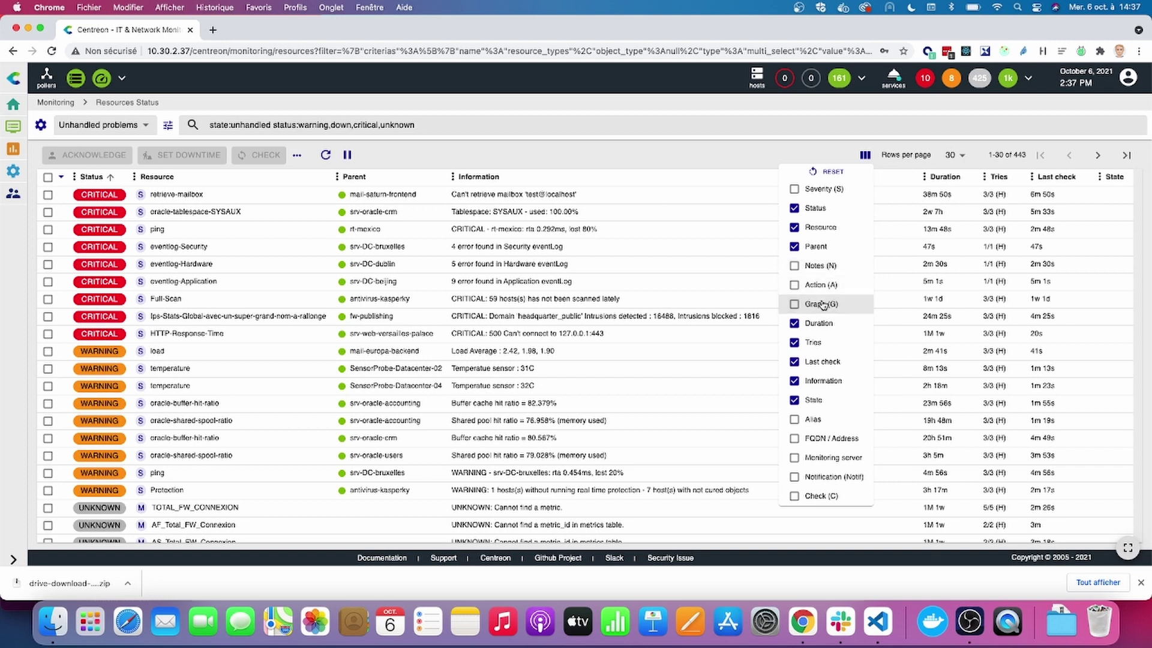
{"action": "left_click", "coordinate": [827, 458]}
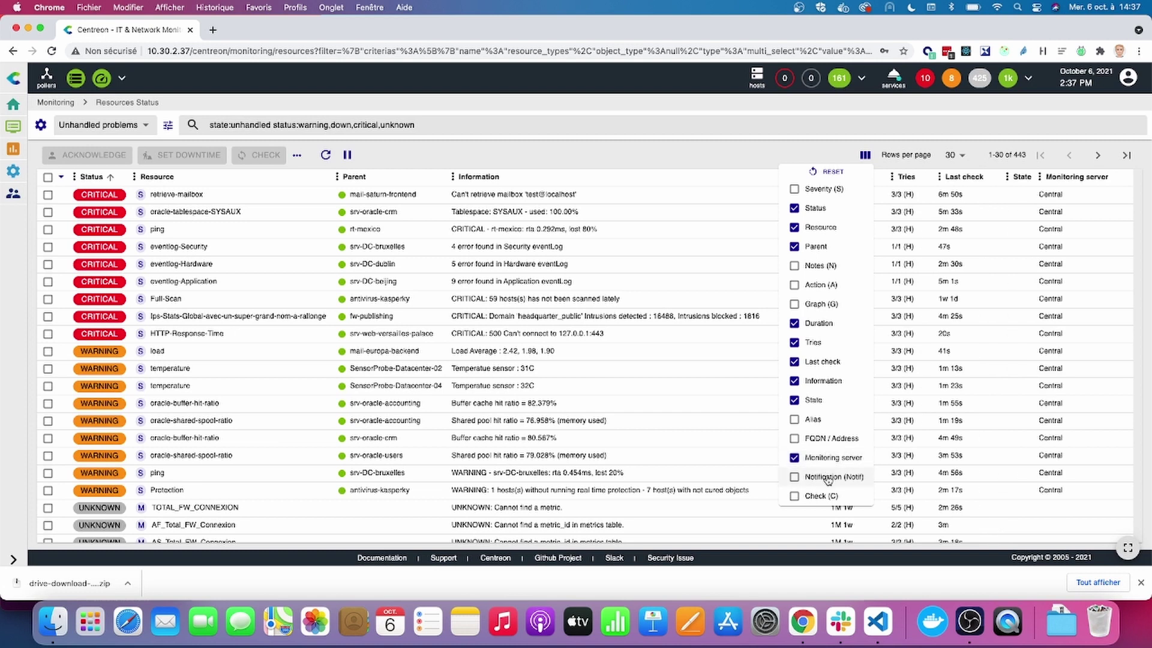
{"action": "left_click", "coordinate": [827, 477]}
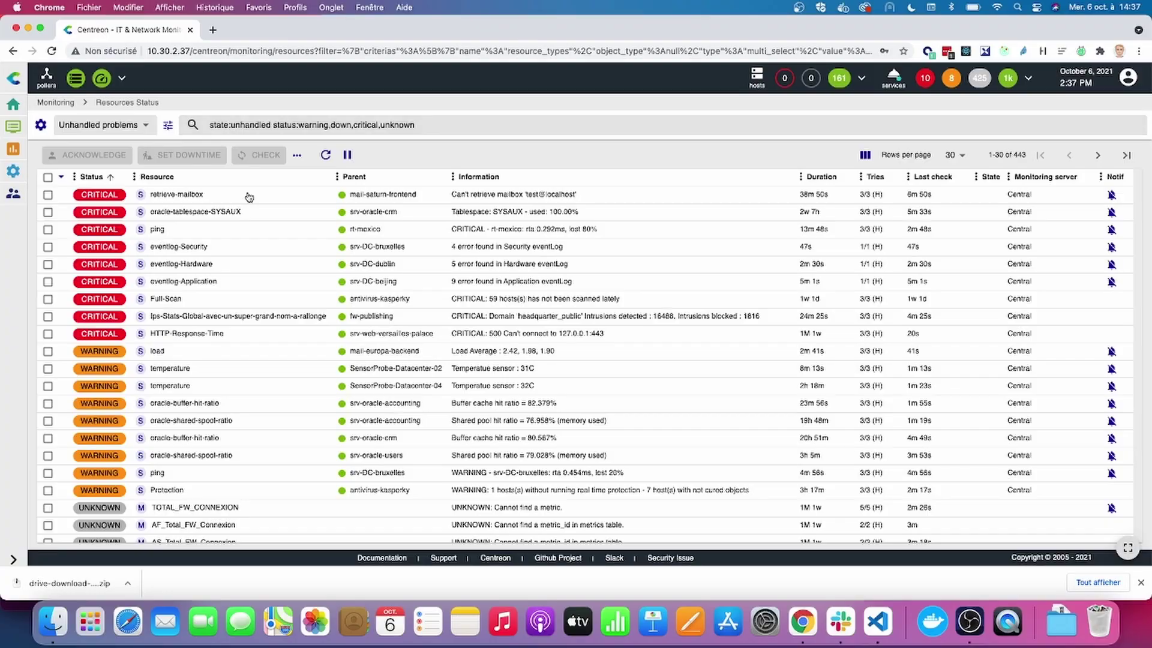
- Switch the resource list to the All filter and add Service as its resource type criterion
{"action": "left_click", "coordinate": [86, 126]}
{"action": "left_click", "coordinate": [94, 163]}
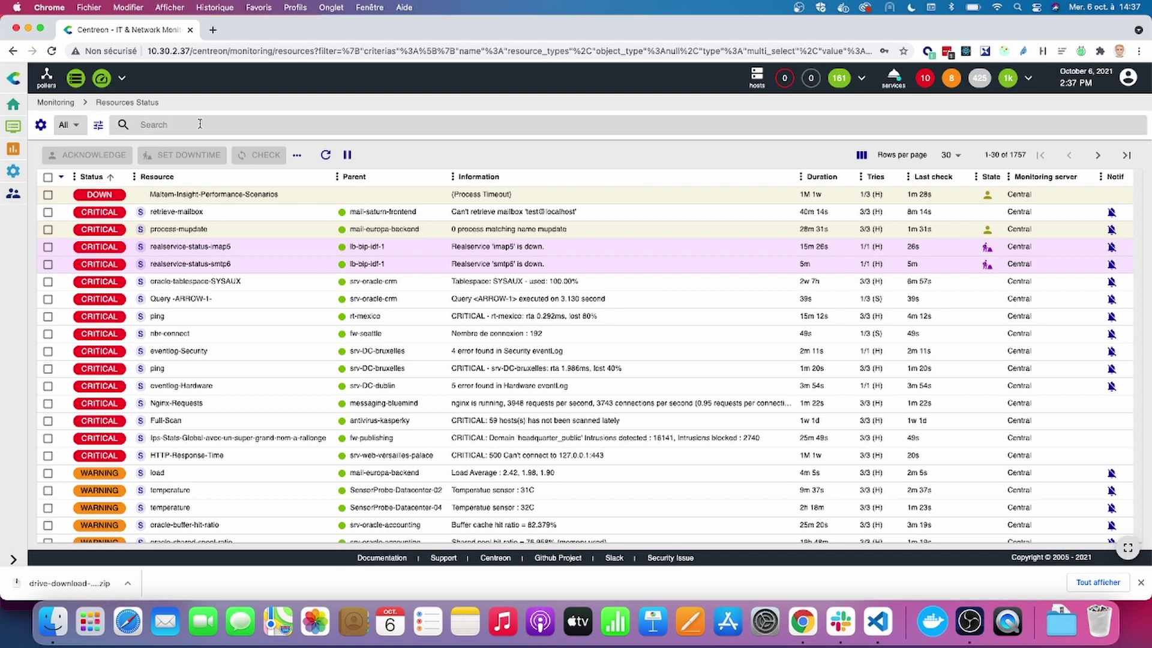
{"action": "left_click", "coordinate": [100, 125]}
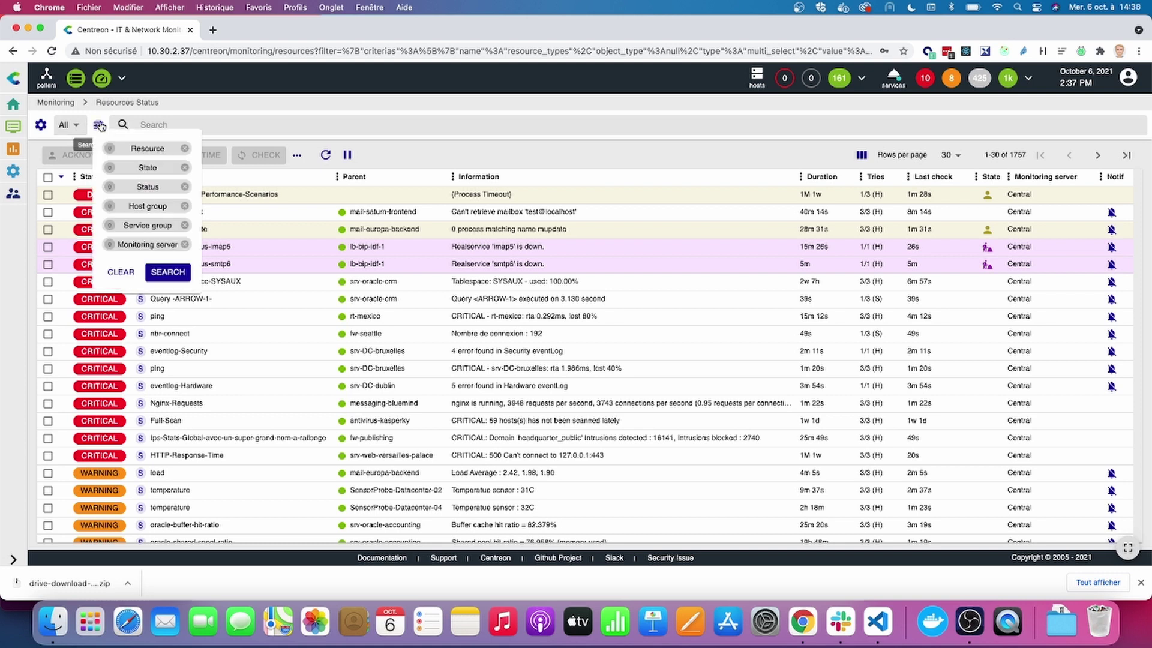
{"action": "left_click", "coordinate": [153, 150]}
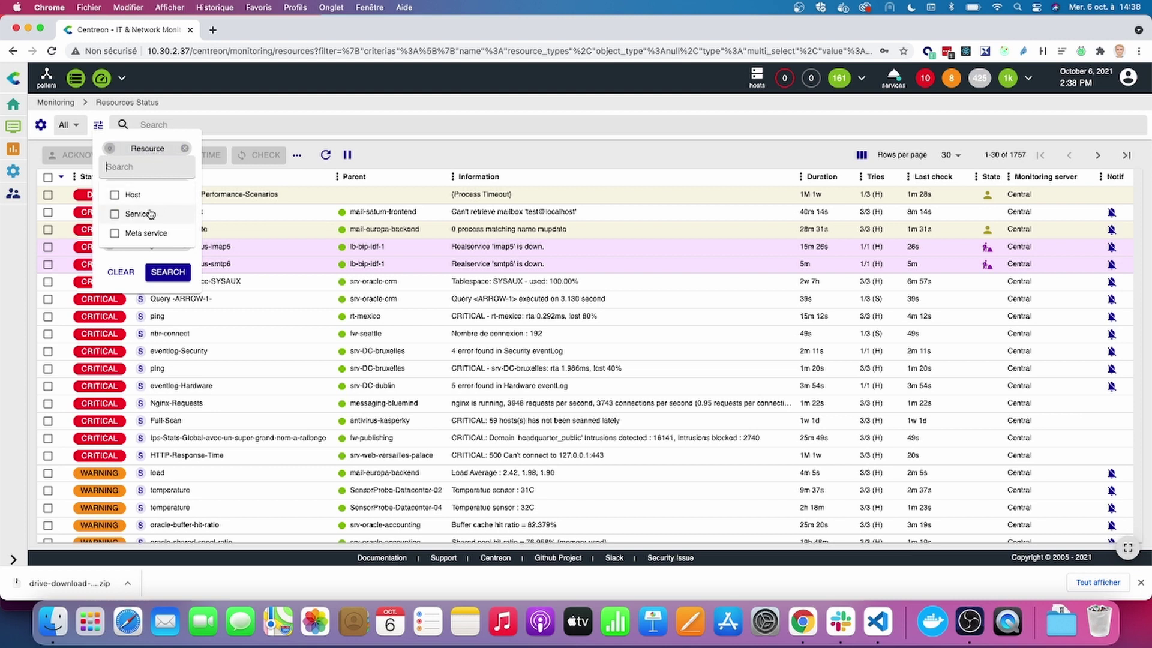
{"action": "left_click", "coordinate": [133, 215]}
{"action": "left_click", "coordinate": [178, 148]}
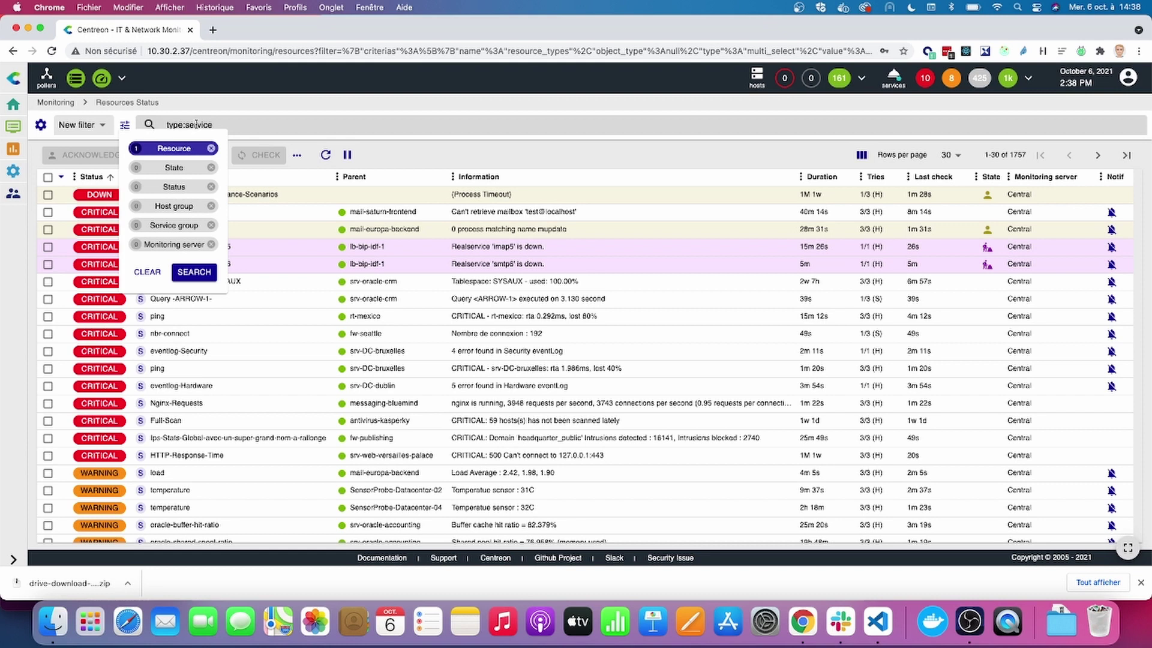
- Add the Warning, Down and Unknown statuses to the search criteria and run the search
{"action": "left_click", "coordinate": [168, 187]}
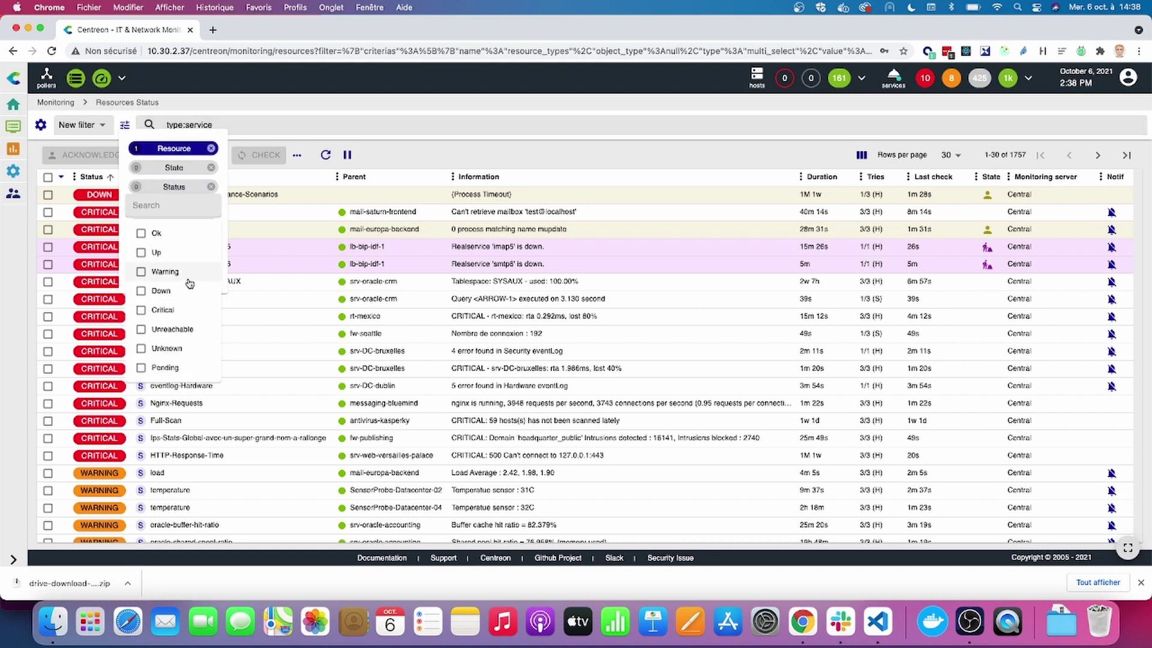
{"action": "left_click", "coordinate": [156, 272]}
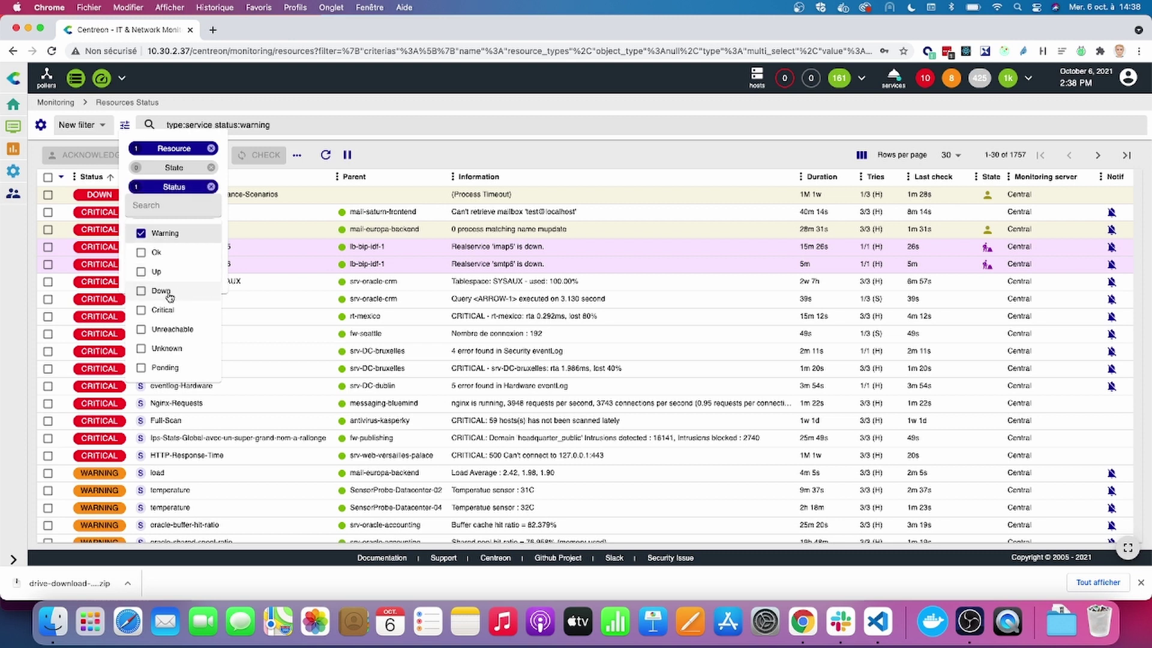
{"action": "left_click", "coordinate": [159, 290]}
{"action": "left_click", "coordinate": [174, 351]}
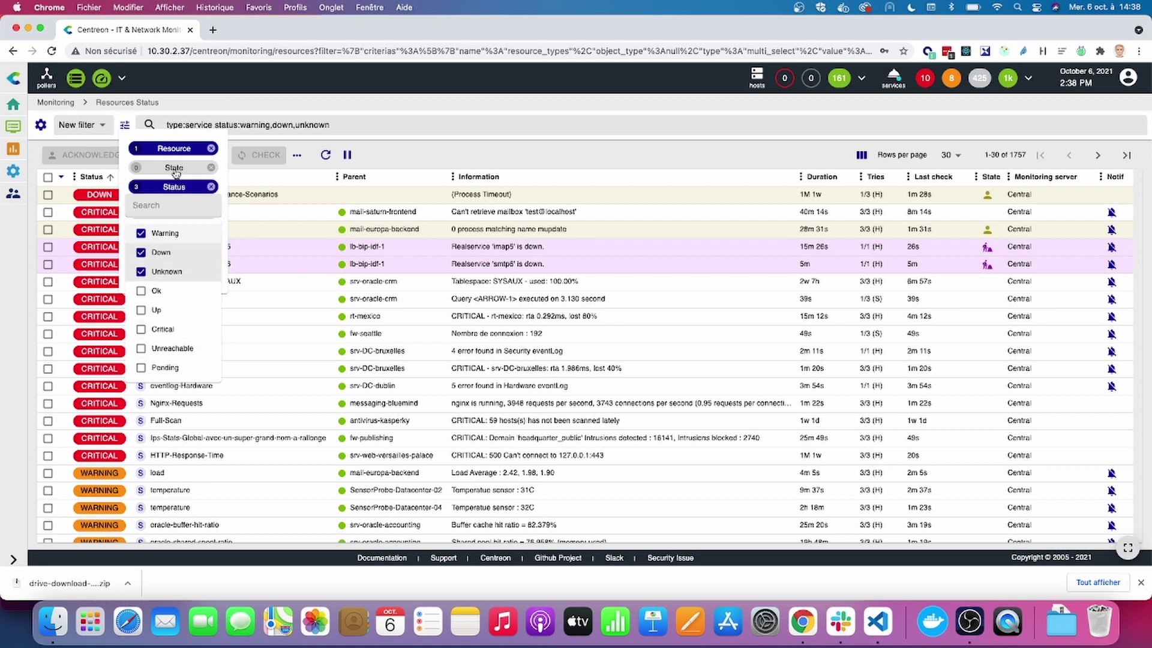
{"action": "left_click", "coordinate": [174, 191]}
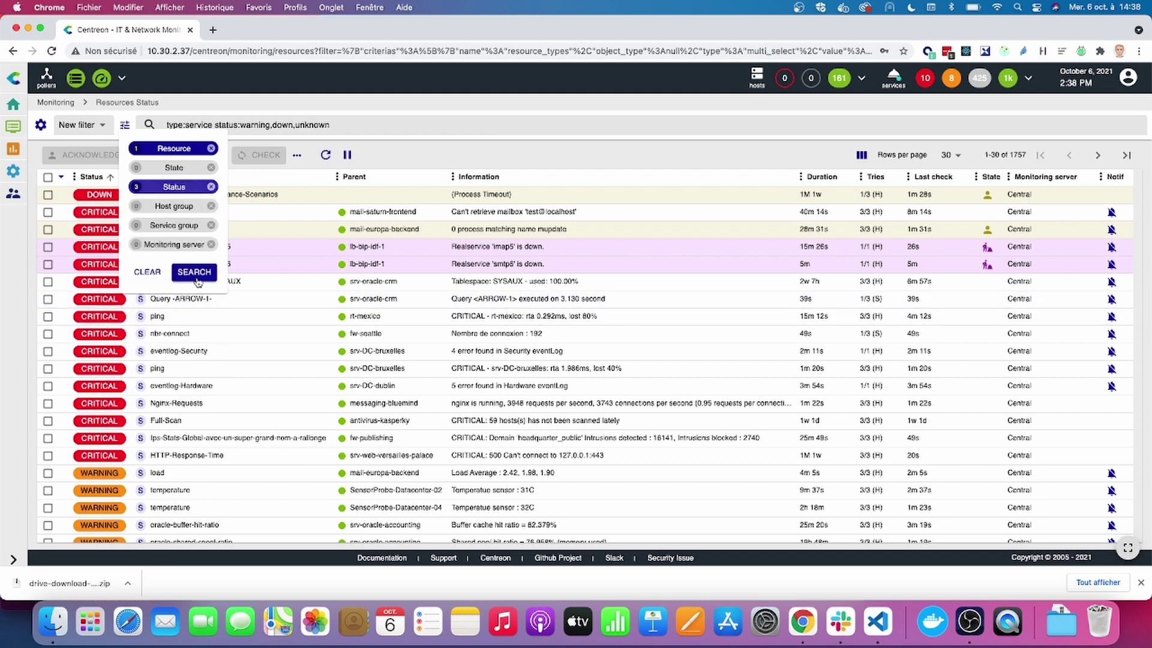
{"action": "left_click", "coordinate": [194, 273]}
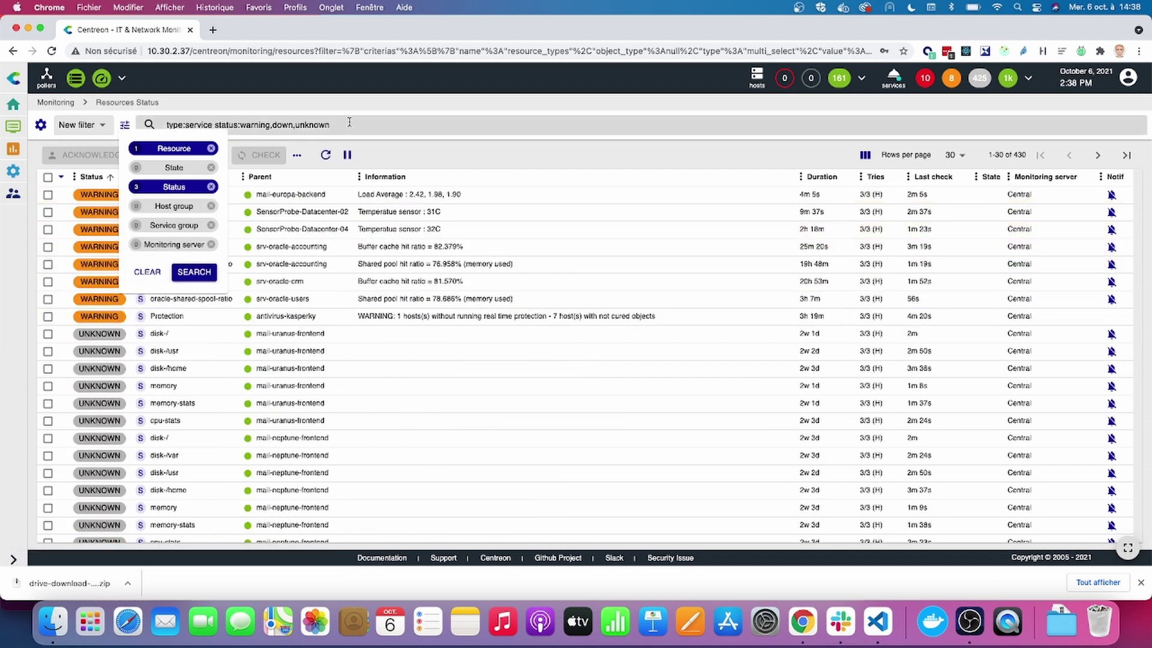
- Extend the search query with the criterion name:oracle
{"action": "left_click", "coordinate": [349, 122]}
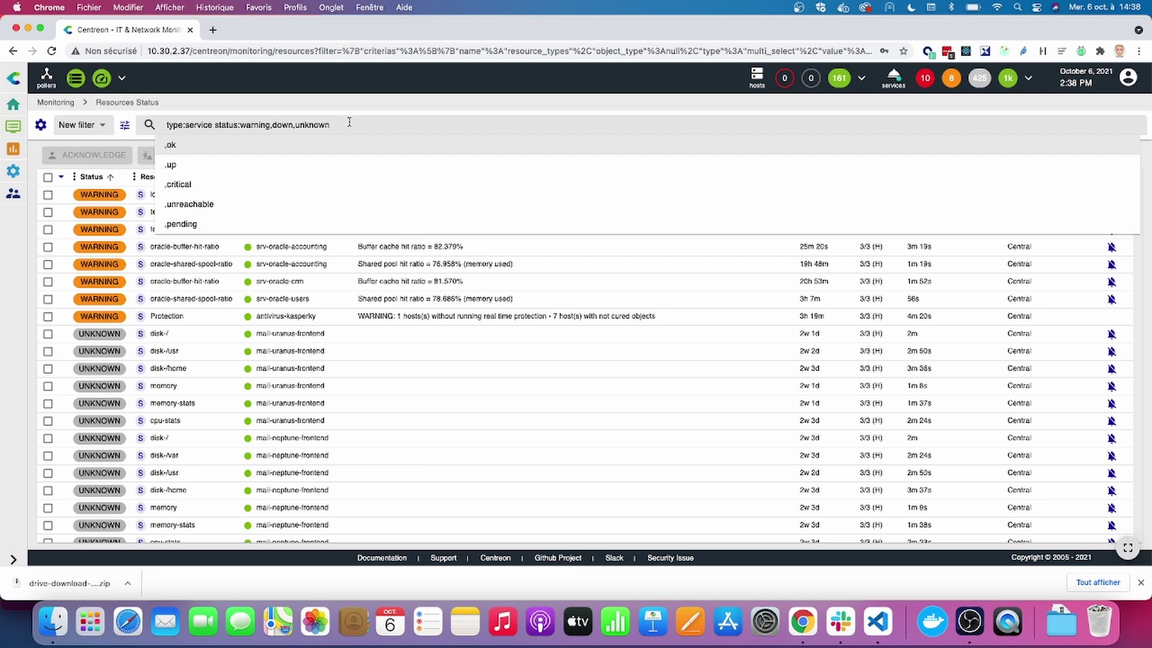
{"action": "type", "text": "name"}
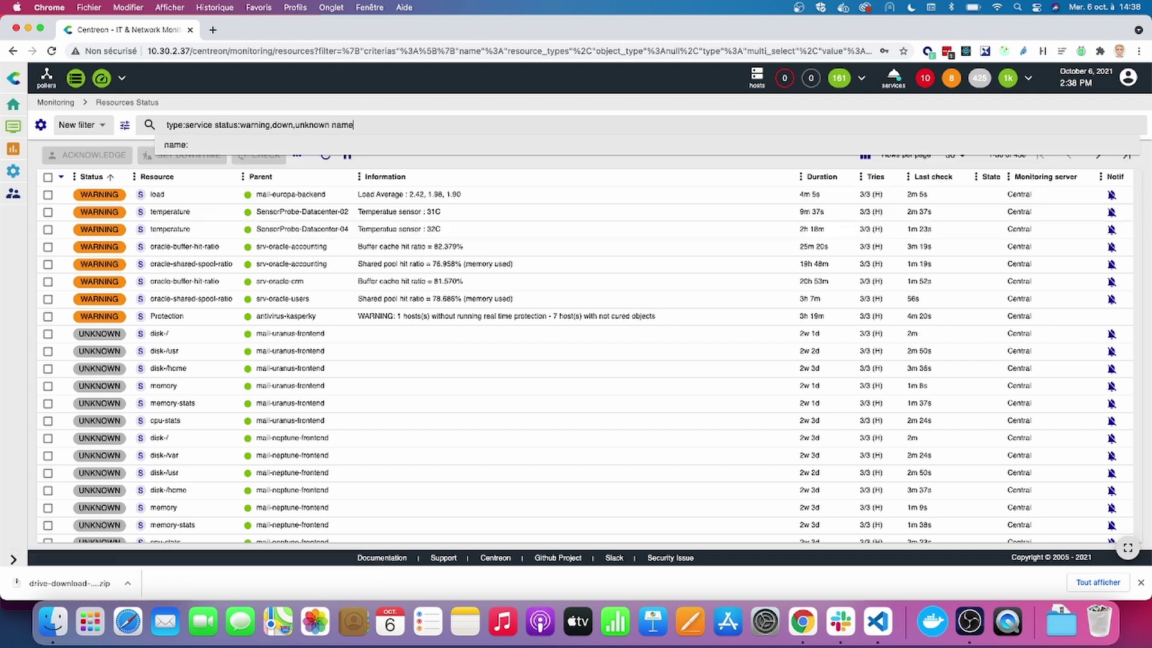
{"action": "type", "text": ":"}
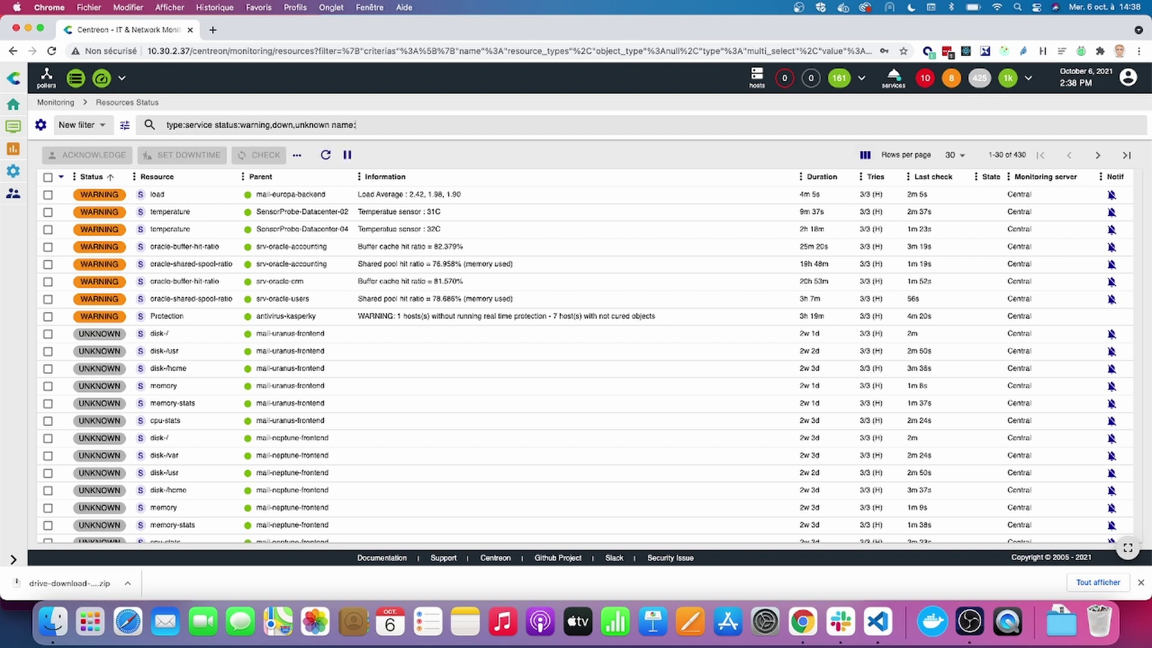
{"action": "key", "text": "super+v"}
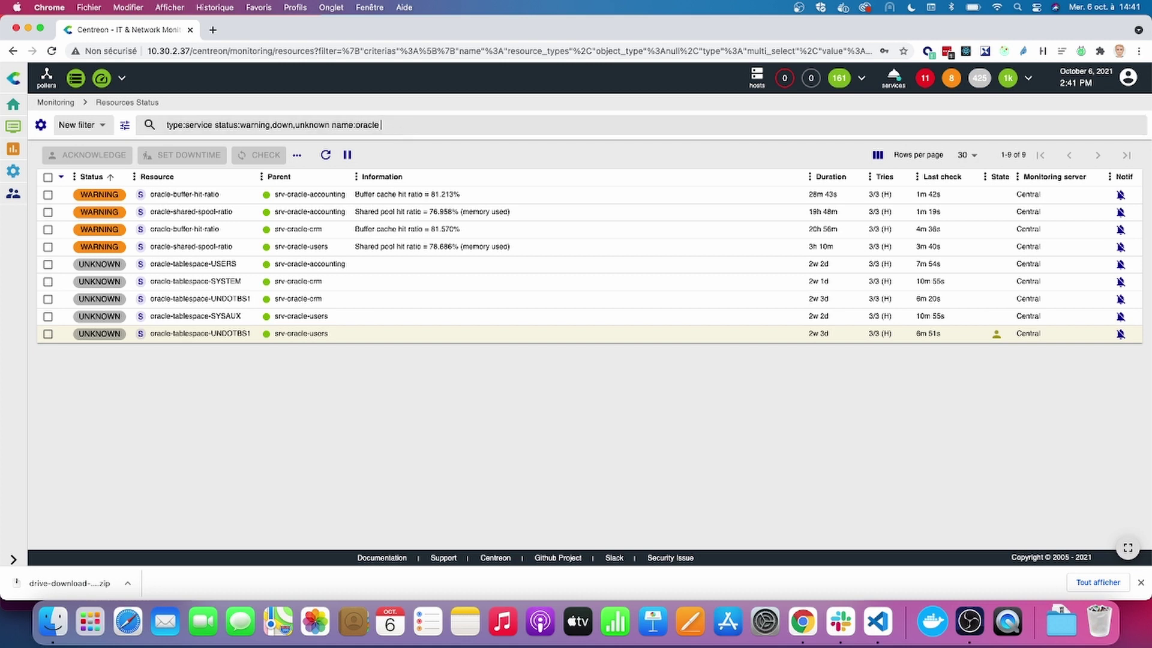
- Exclude the srv-oracle-crm host by adding parent_name:^(?!srv-oracle-crm) to the query and run the search
{"action": "type", "text": "par"}
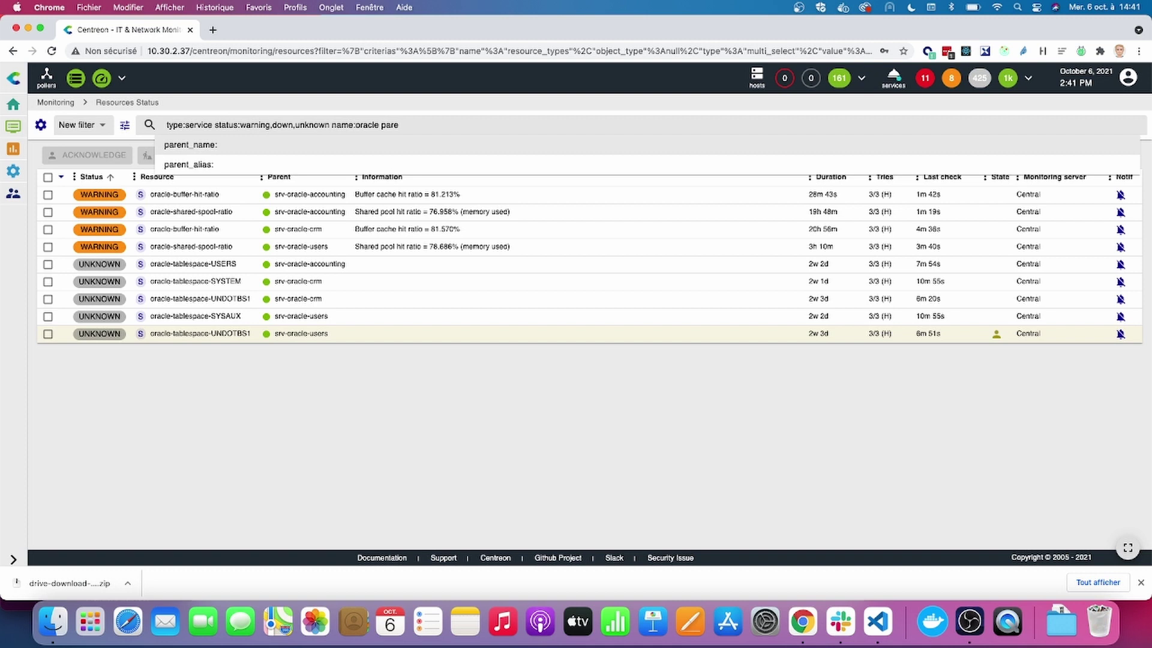
{"action": "type", "text": "e"}
{"action": "key", "text": "Return"}
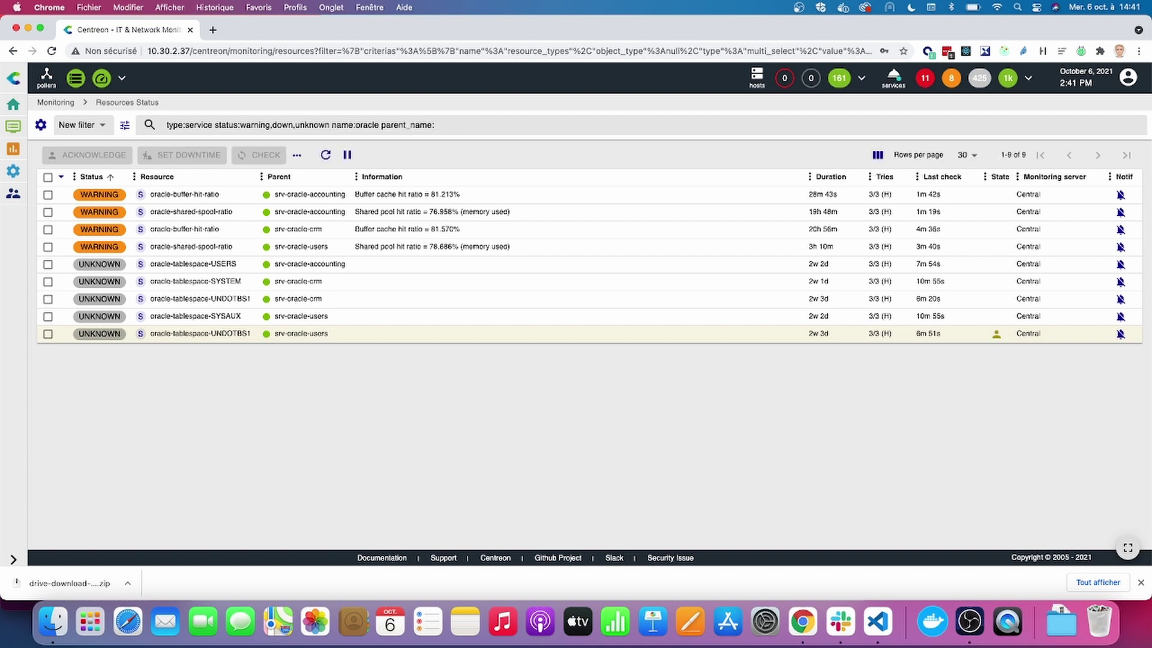
{"action": "type", "text": "^(?!srv-oracle-crm)"}
{"action": "key", "text": "Return"}
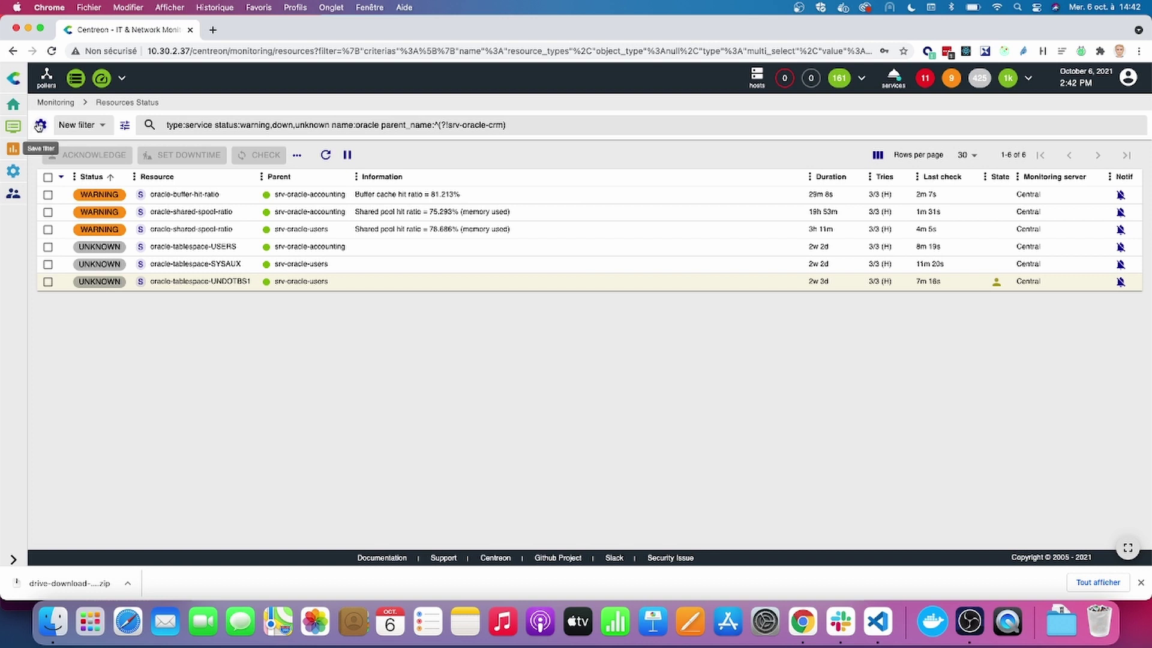
- Save the current search as a new filter named "Problematic oracle services"
{"action": "left_click", "coordinate": [40, 126]}
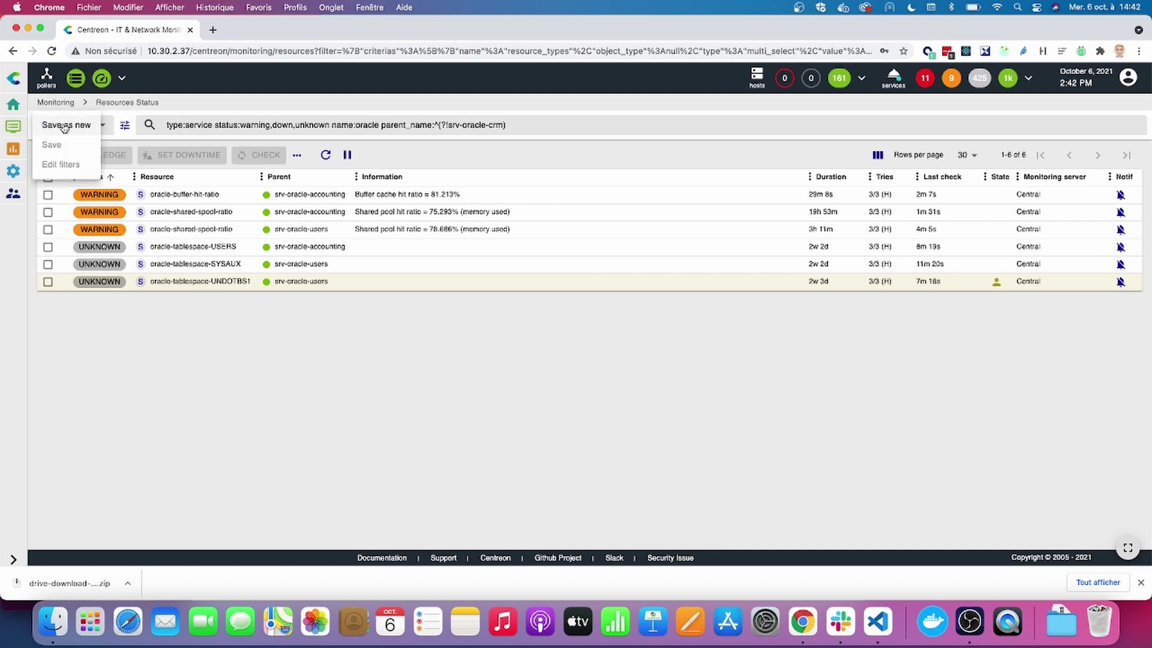
{"action": "left_click", "coordinate": [64, 125]}
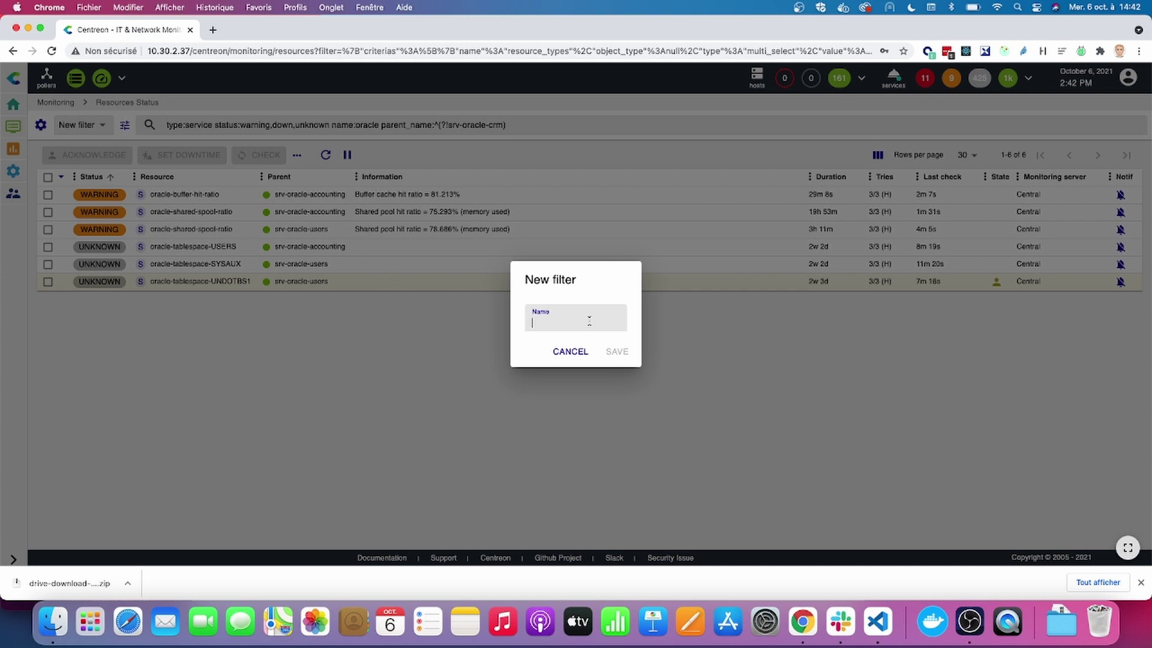
{"action": "type", "text": "Orac"}
{"action": "key", "text": "BackSpace"}
{"action": "key", "text": "BackSpace"}
{"action": "key", "text": "BackSpace"}
{"action": "key", "text": "BackSpace"}
{"action": "type", "text": "Problematic oracle services"}
{"action": "key", "text": "Return"}
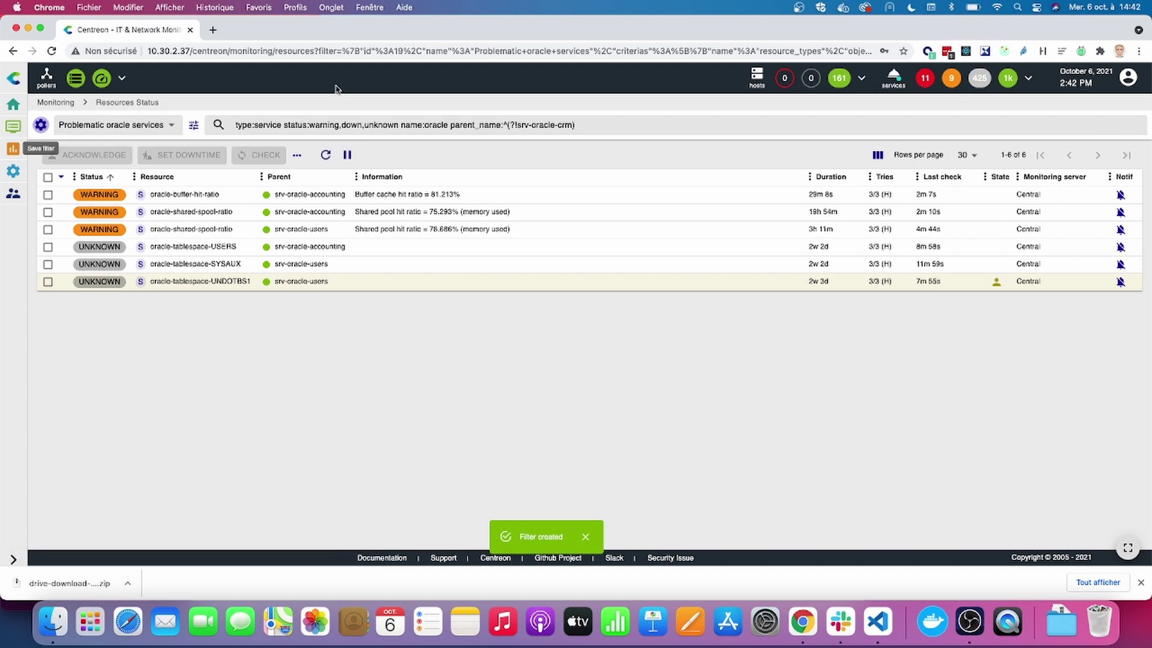
- Switch the resource list back to the Unhandled problems filter
{"action": "left_click", "coordinate": [155, 126]}
{"action": "left_click", "coordinate": [123, 84]}
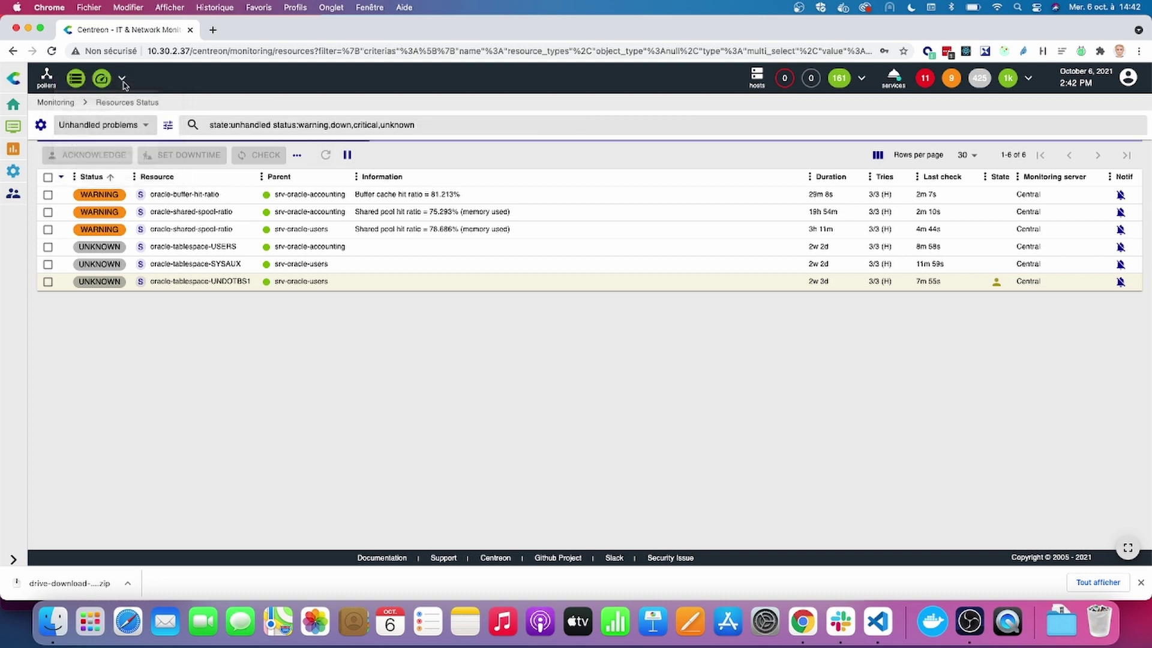
- Apply the saved "Problematic oracle services" filter and open the details of oracle-shared-spool-ratio on srv-oracle-users
{"action": "left_click", "coordinate": [114, 125]}
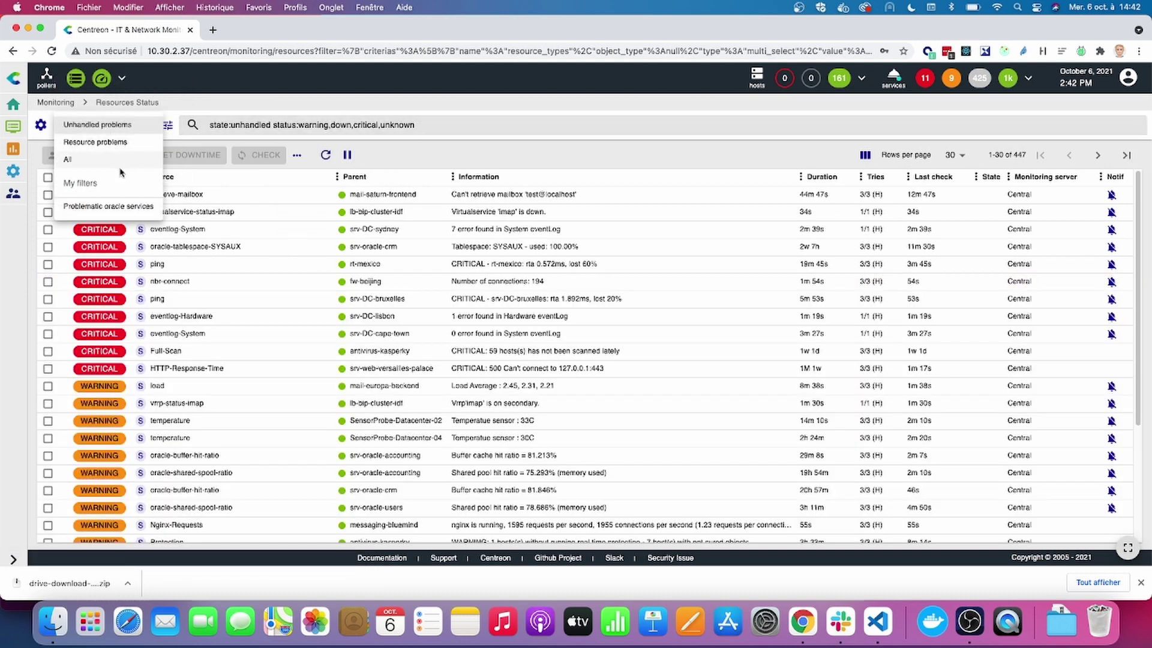
{"action": "left_click", "coordinate": [113, 207]}
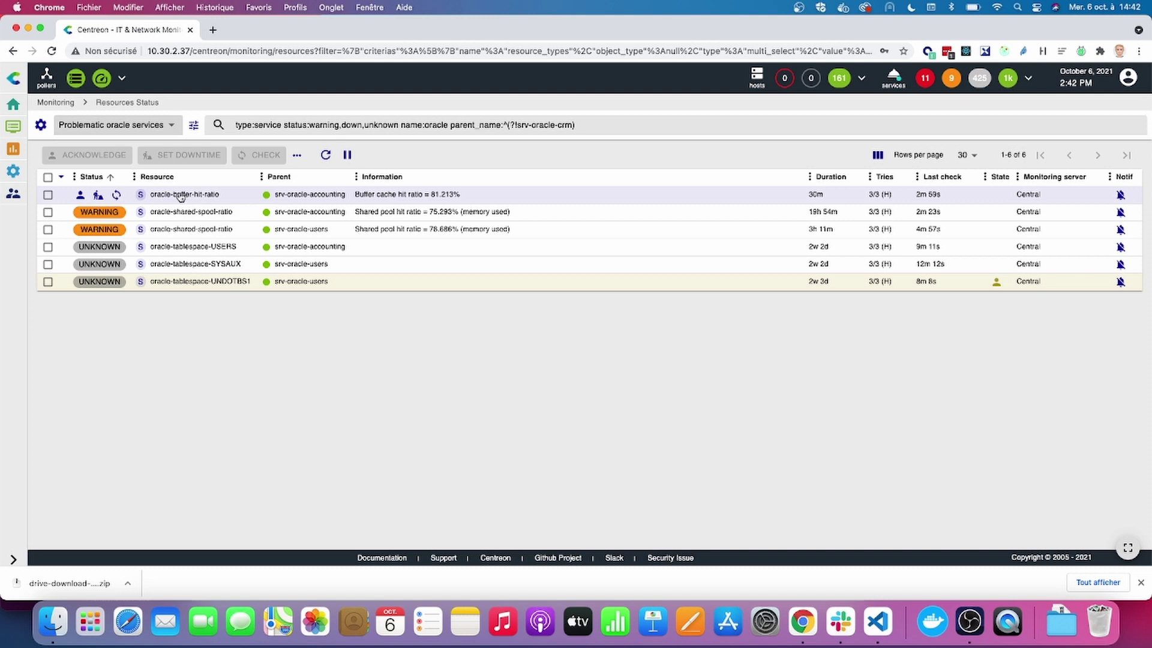
{"action": "left_click", "coordinate": [222, 234]}
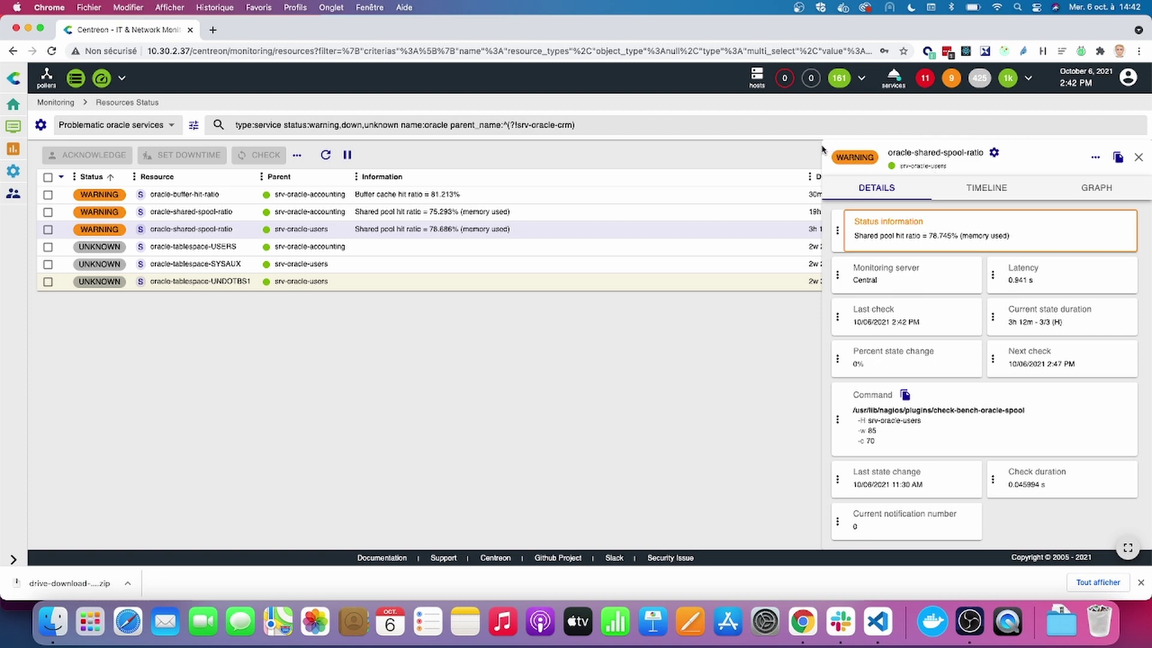
- Widen the service's details area and rearrange its cards so that Command sits beside Status information
{"action": "left_click_drag", "start_coordinate": [821, 147], "coordinate": [492, 182]}
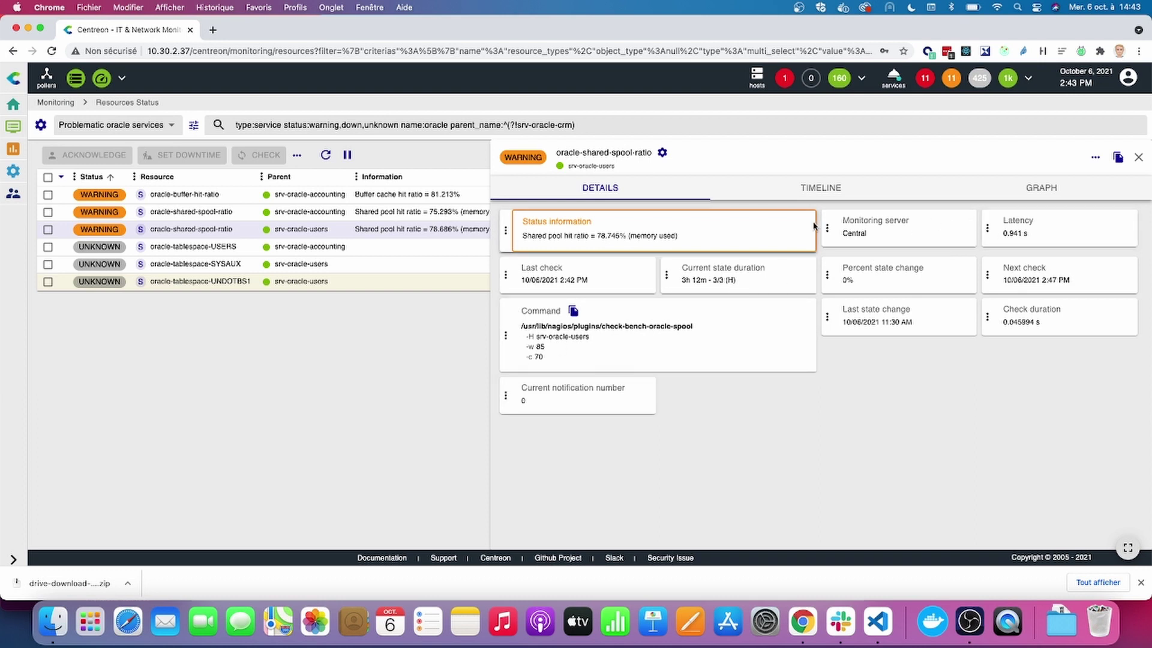
{"action": "left_click_drag", "start_coordinate": [831, 225], "coordinate": [983, 275]}
{"action": "left_click_drag", "start_coordinate": [512, 332], "coordinate": [765, 246]}
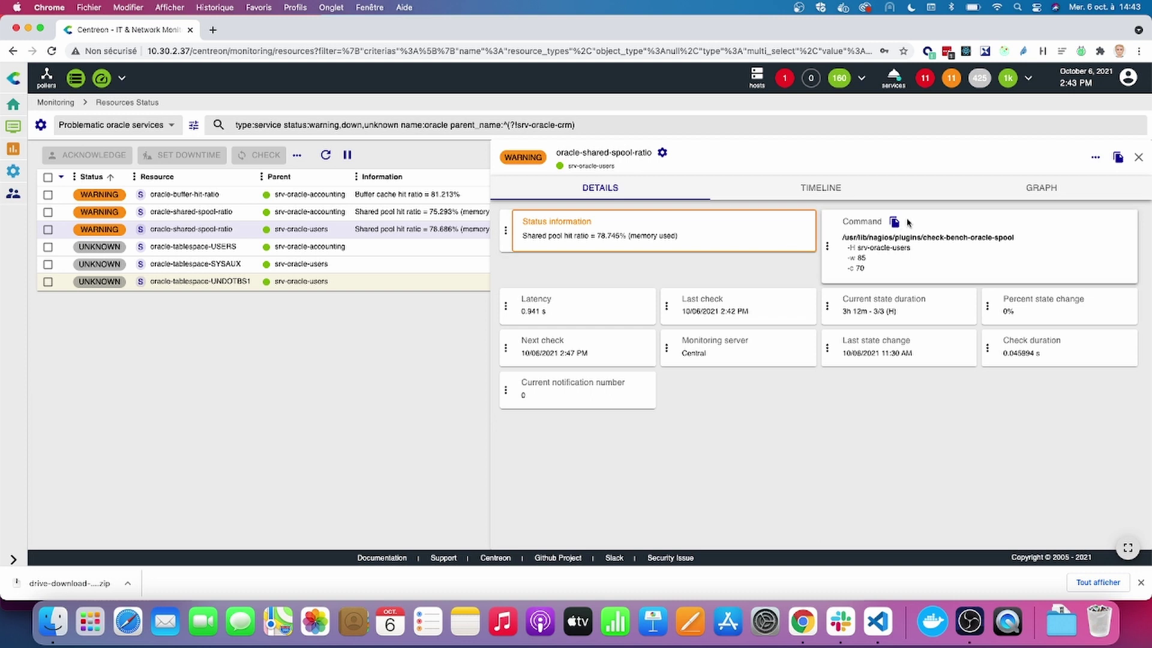
- Show the service's timeline for the last 7 days, check the selected event types and review the event history
{"action": "left_click", "coordinate": [820, 188]}
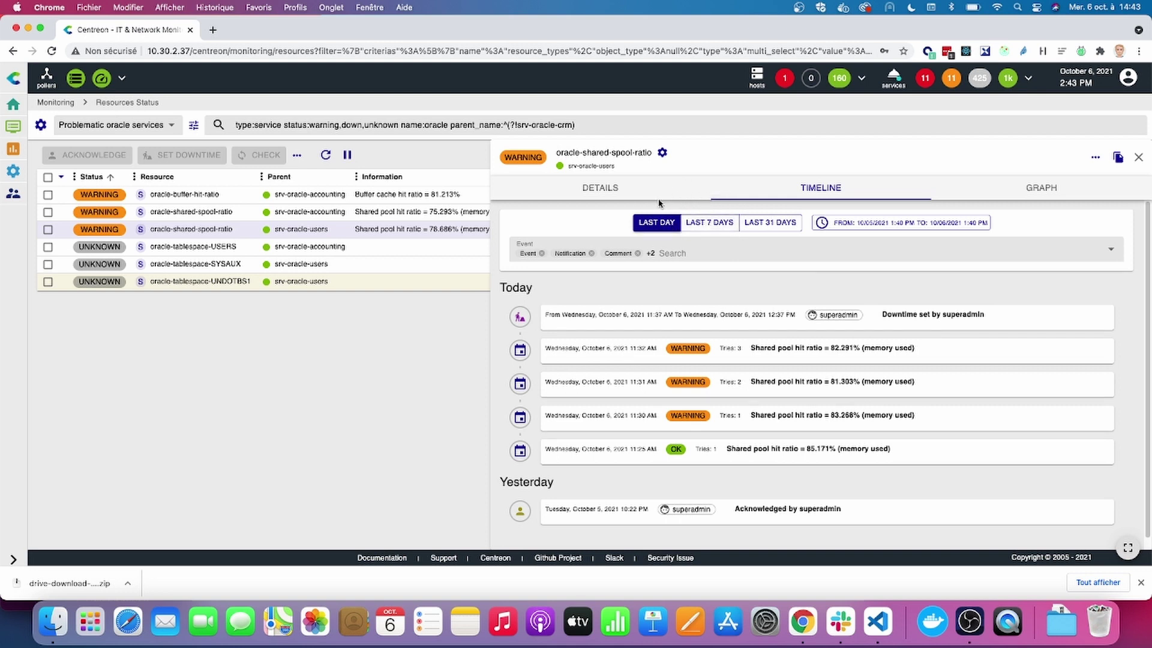
{"action": "left_click", "coordinate": [710, 222]}
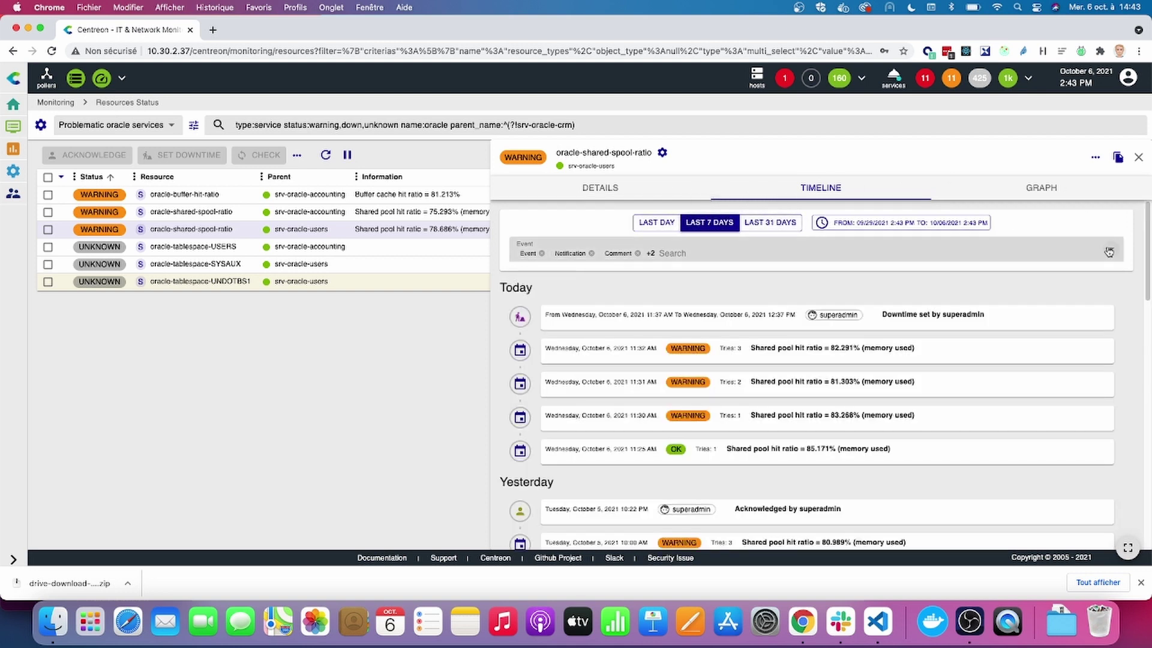
{"action": "left_click", "coordinate": [1110, 250]}
{"action": "left_click", "coordinate": [1110, 251]}
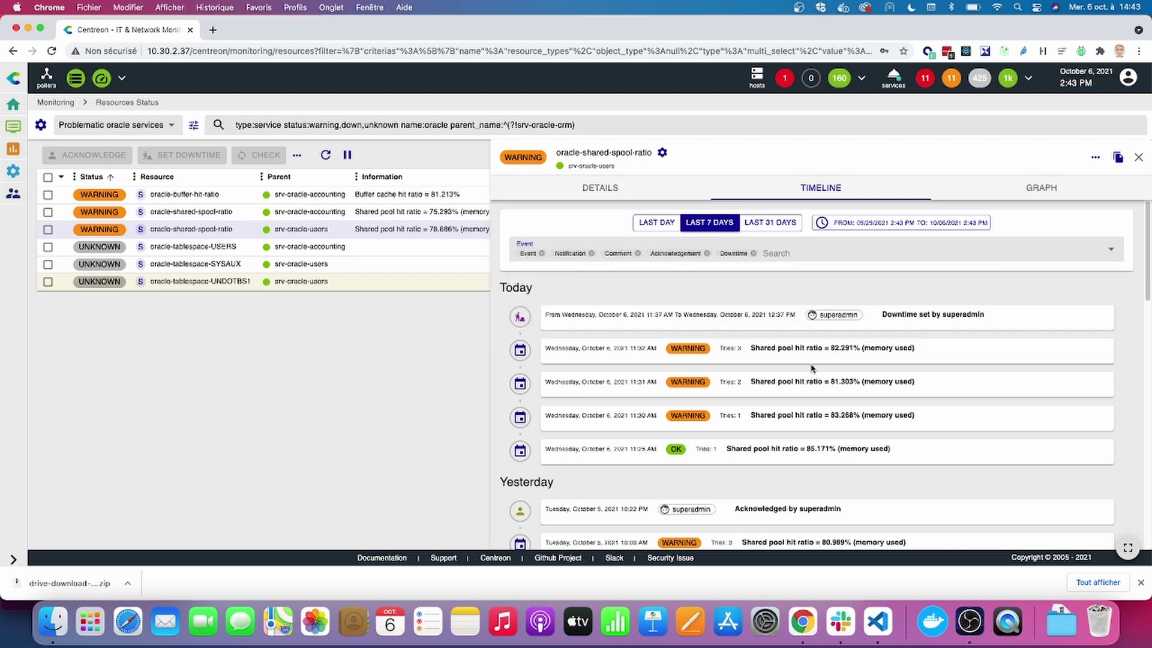
{"action": "scroll", "coordinate": [819, 366], "scroll_direction": "down", "scroll_amount": 10}
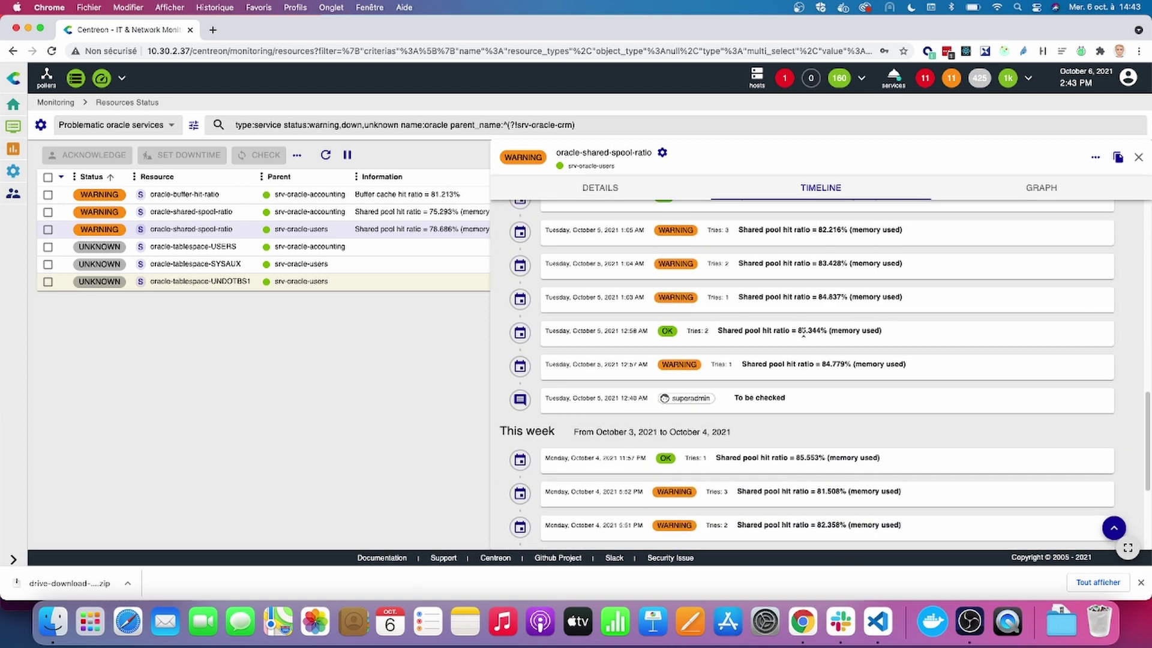
{"action": "scroll", "coordinate": [796, 336], "scroll_direction": "down", "scroll_amount": 15}
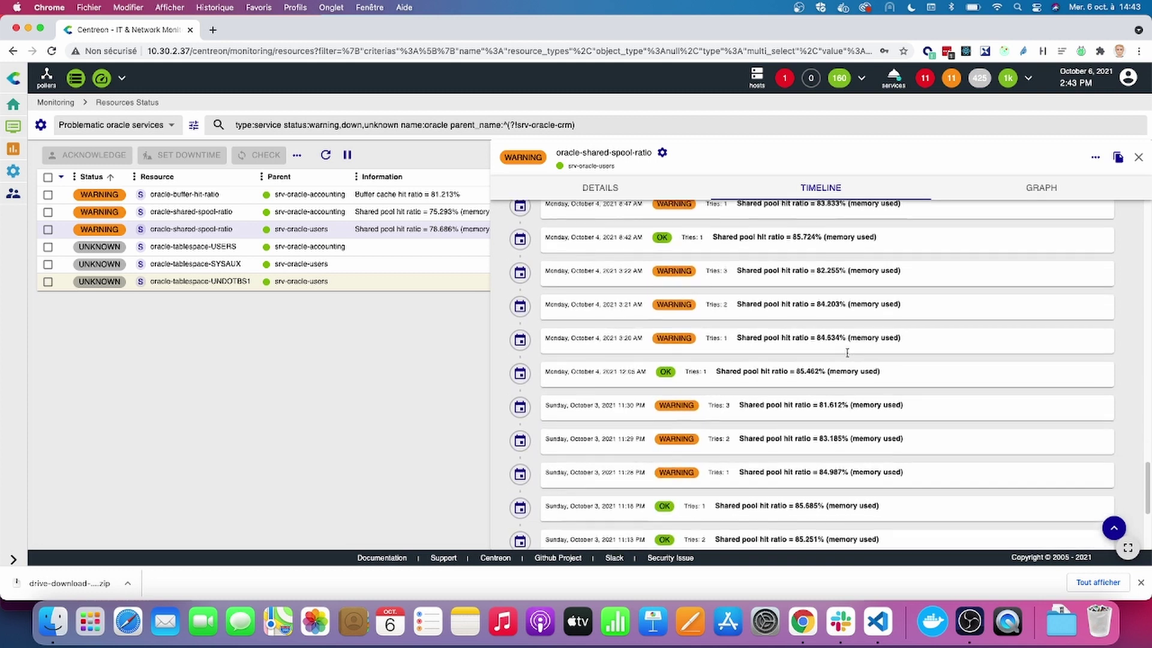
{"action": "scroll", "coordinate": [870, 330], "scroll_direction": "up", "scroll_amount": 20}
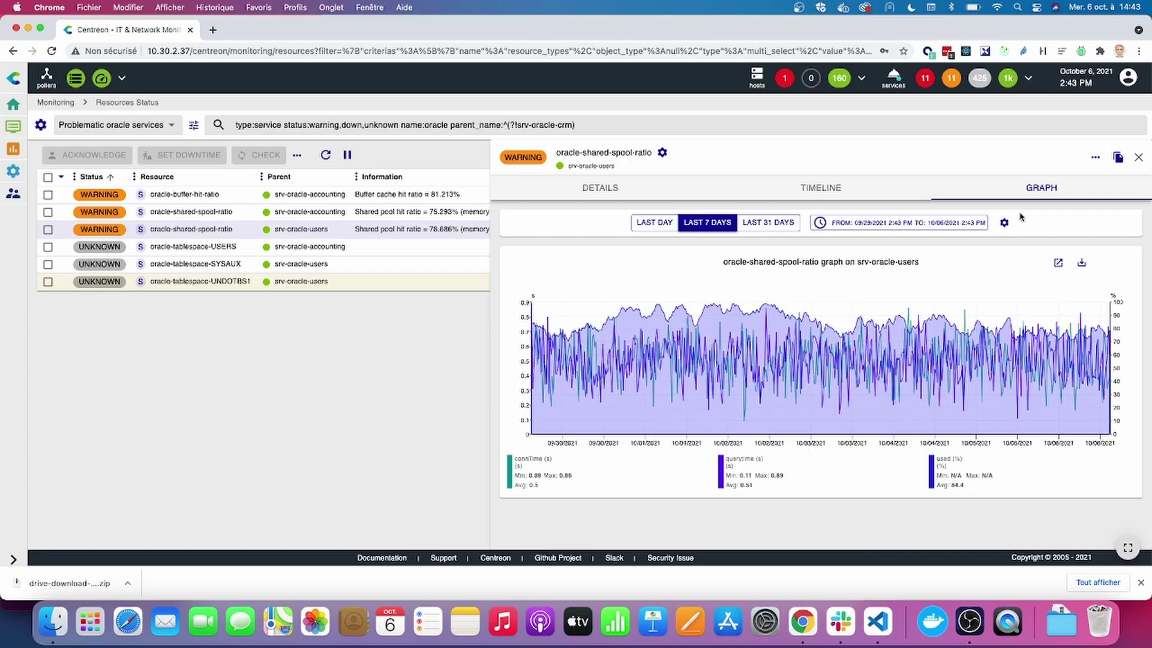
- Turn on event display for the service's performance graph and inspect the comment, acknowledgement and downtime markers
{"action": "left_click", "coordinate": [1005, 223]}
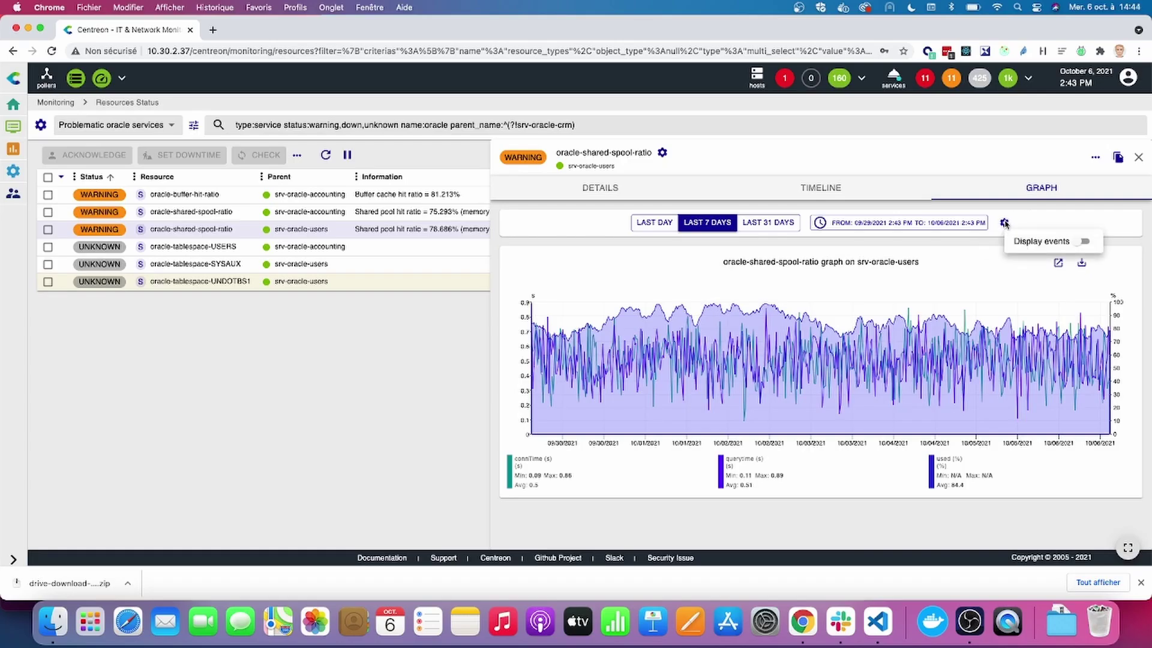
{"action": "left_click", "coordinate": [1085, 243]}
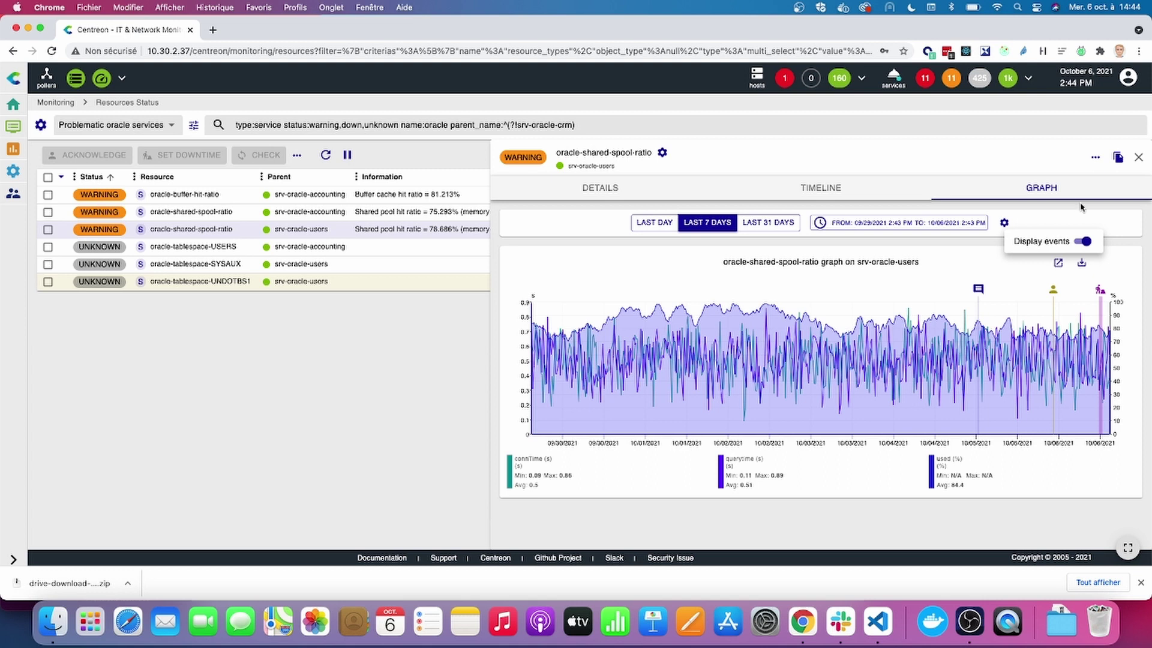
{"action": "left_click", "coordinate": [1083, 216]}
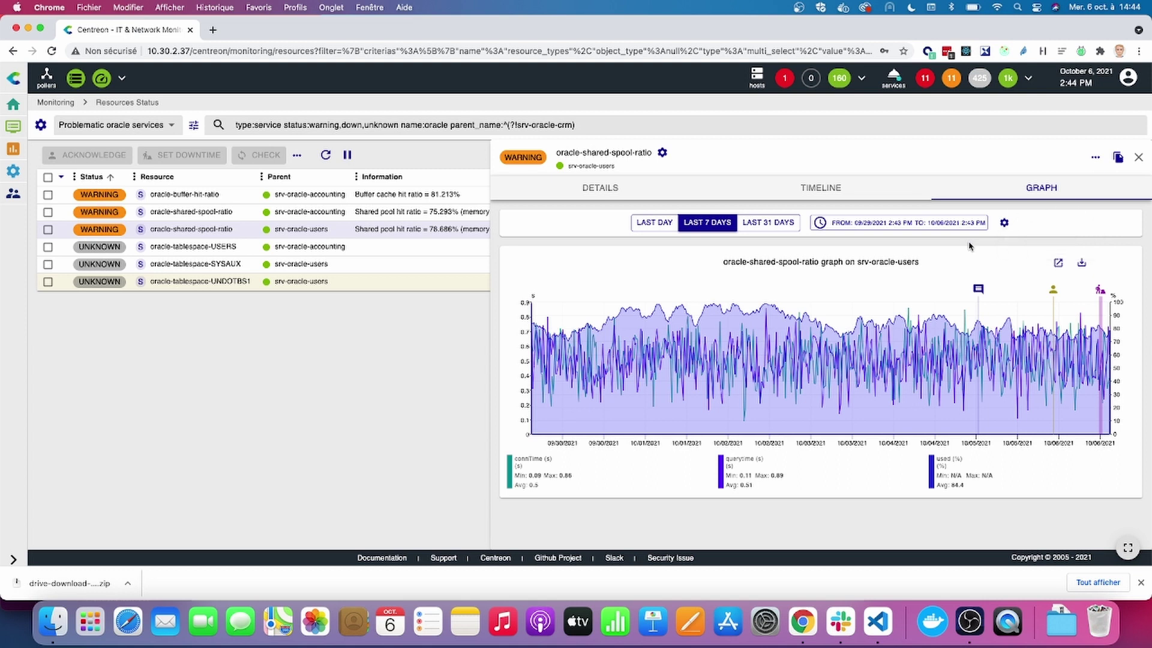
{"action": "mouse_move", "coordinate": [980, 290]}
{"action": "mouse_move", "coordinate": [1057, 290]}
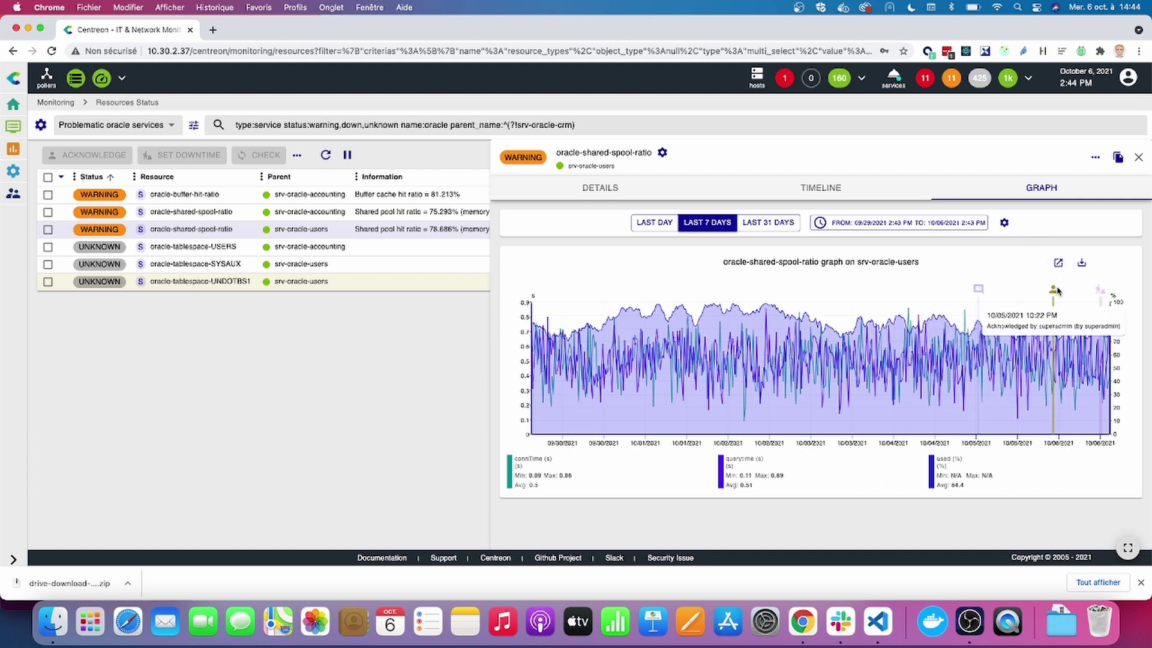
{"action": "mouse_move", "coordinate": [1103, 292]}
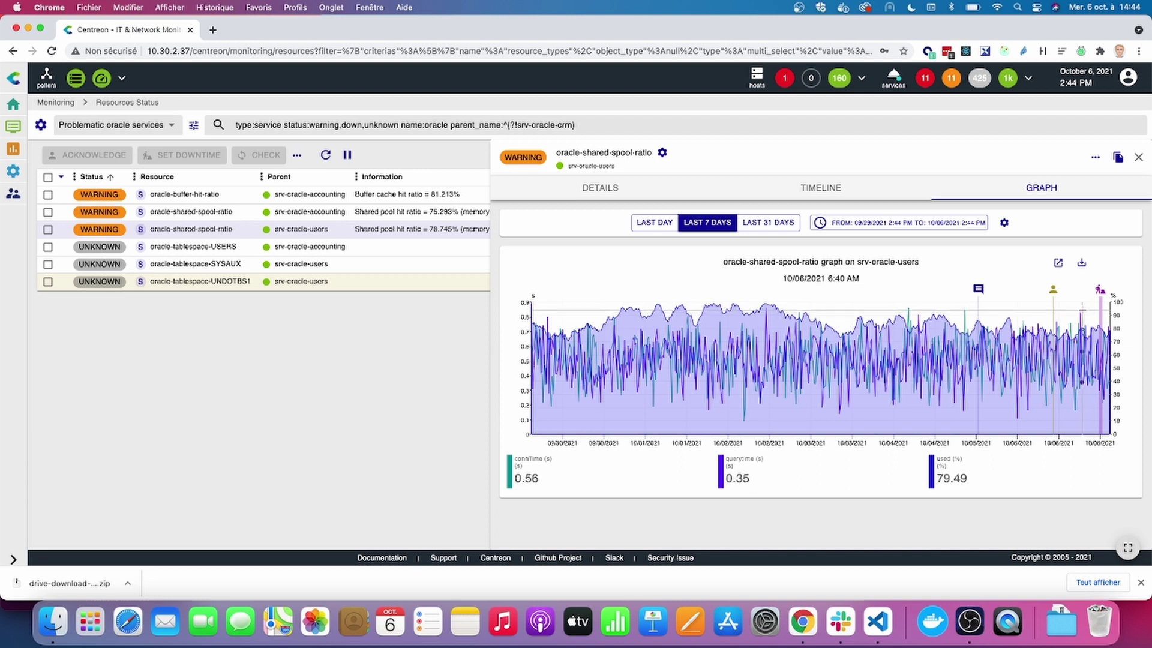
- Zoom the graph to the downtime period, about 6:49 AM to 2:28 PM on 10/06/2021, and export it as displayed
{"action": "left_click_drag", "start_coordinate": [1081, 309], "coordinate": [1110, 309]}
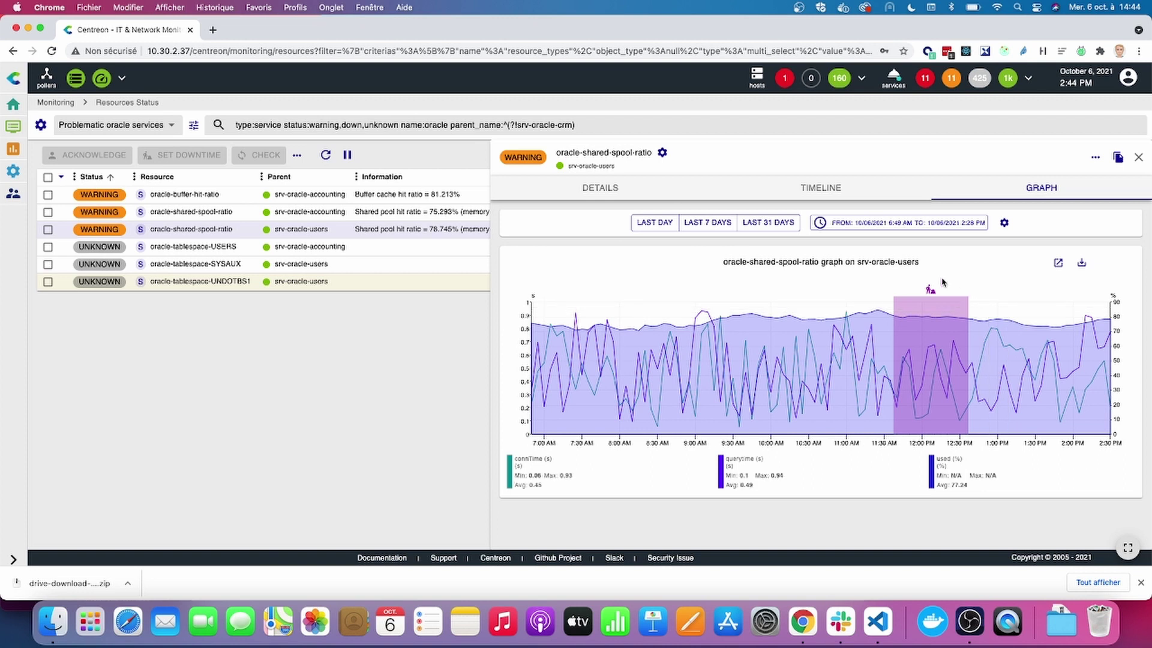
{"action": "mouse_move", "coordinate": [931, 291]}
{"action": "left_click", "coordinate": [1085, 266]}
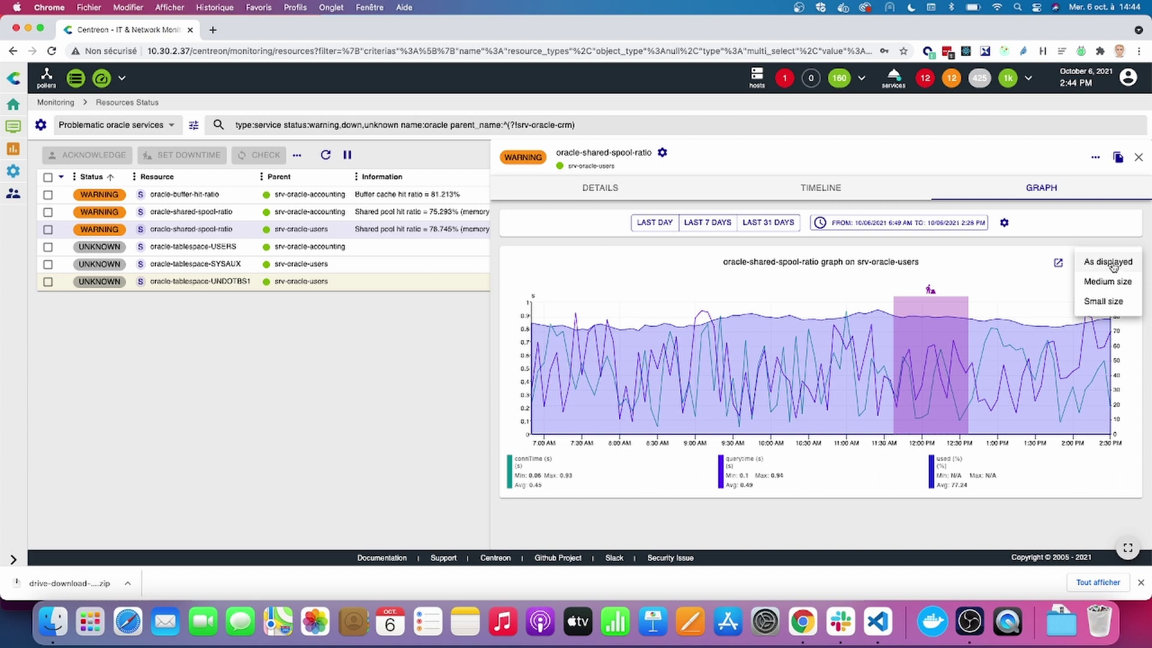
{"action": "left_click", "coordinate": [1111, 266]}
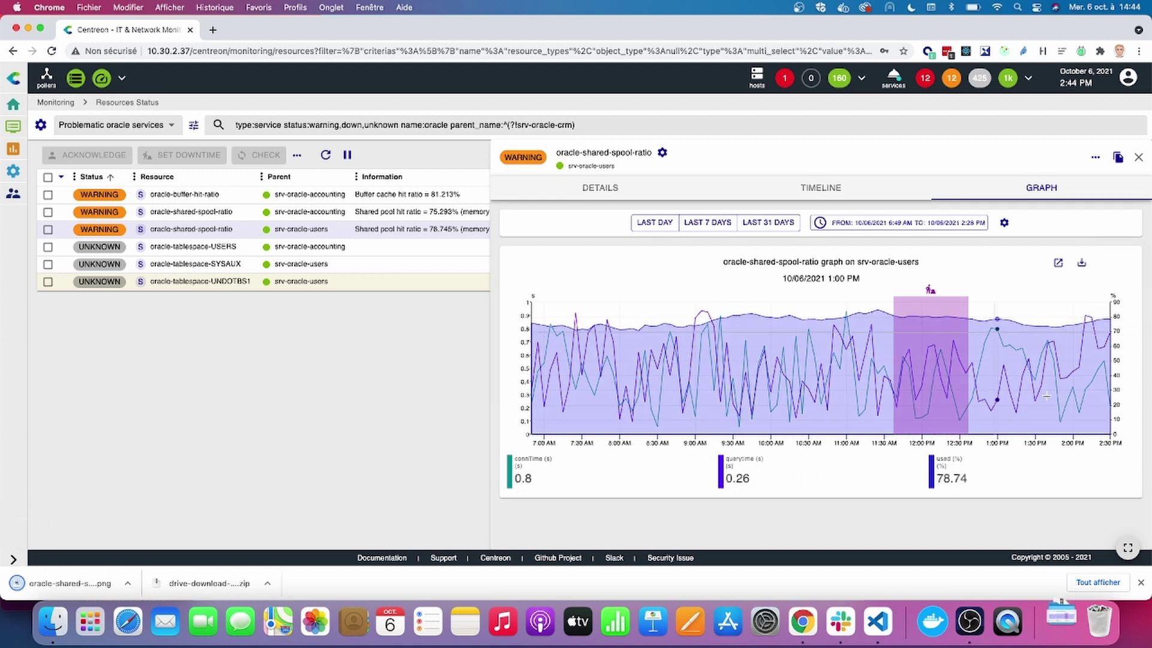
- Open the exported image oracle-shared-spool-ratio-performance-2021-10-06T12_44_53.png from the downloads and move its window toward the middle of the screen
{"action": "left_click", "coordinate": [1066, 615]}
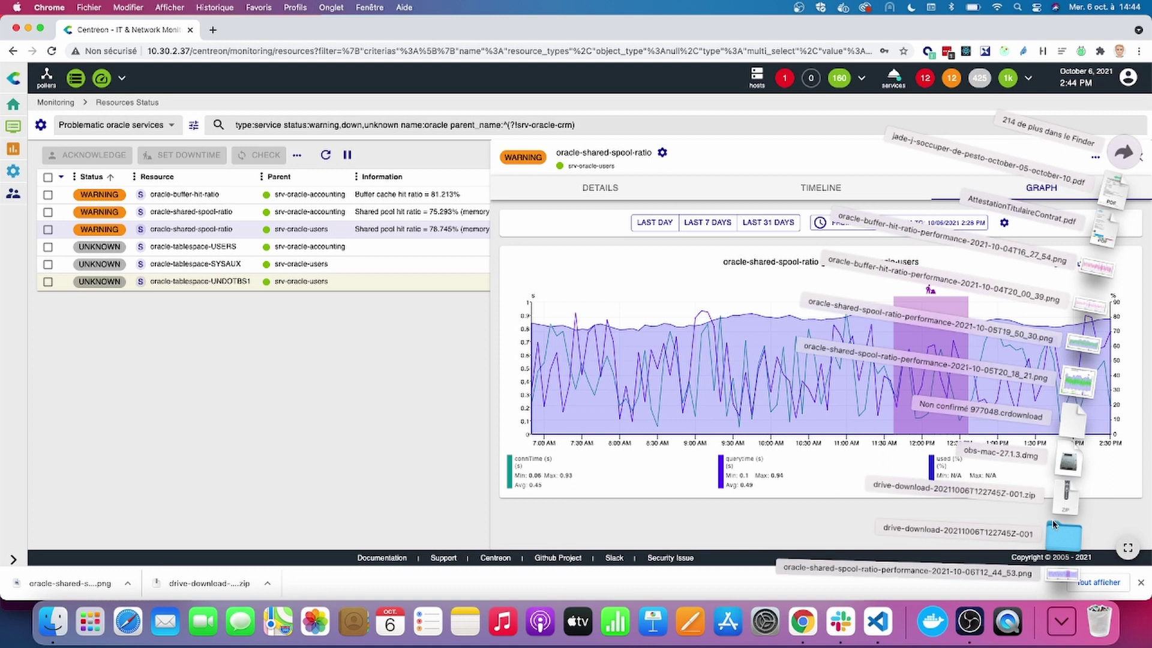
{"action": "left_click", "coordinate": [1063, 575]}
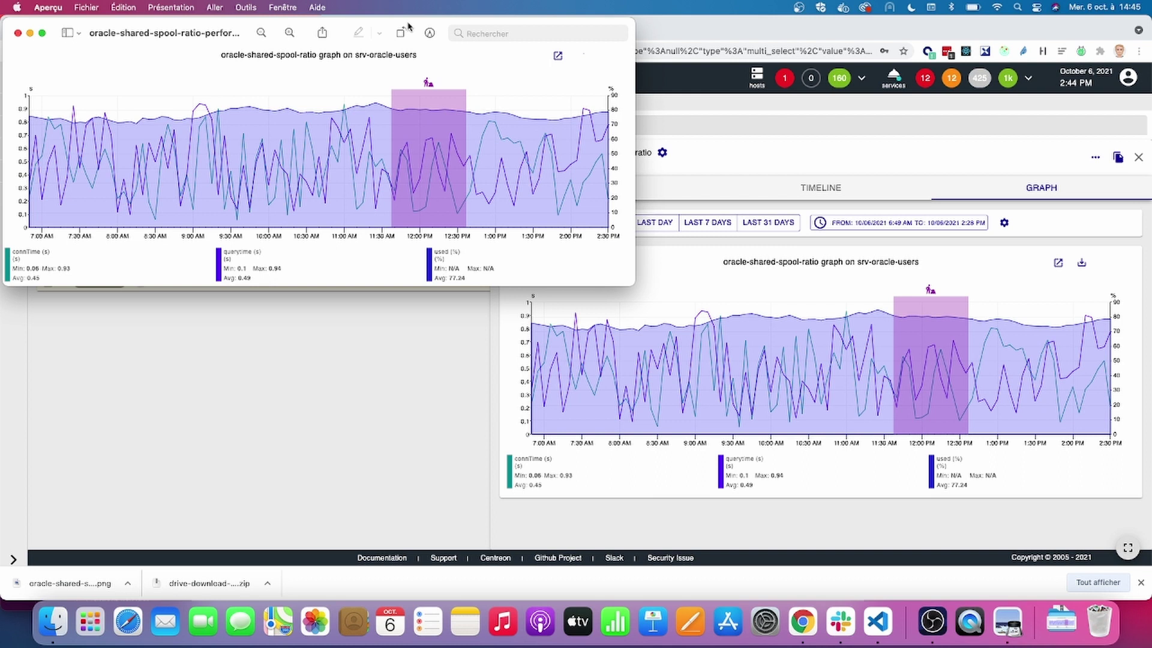
{"action": "left_click_drag", "start_coordinate": [410, 27], "coordinate": [681, 173]}
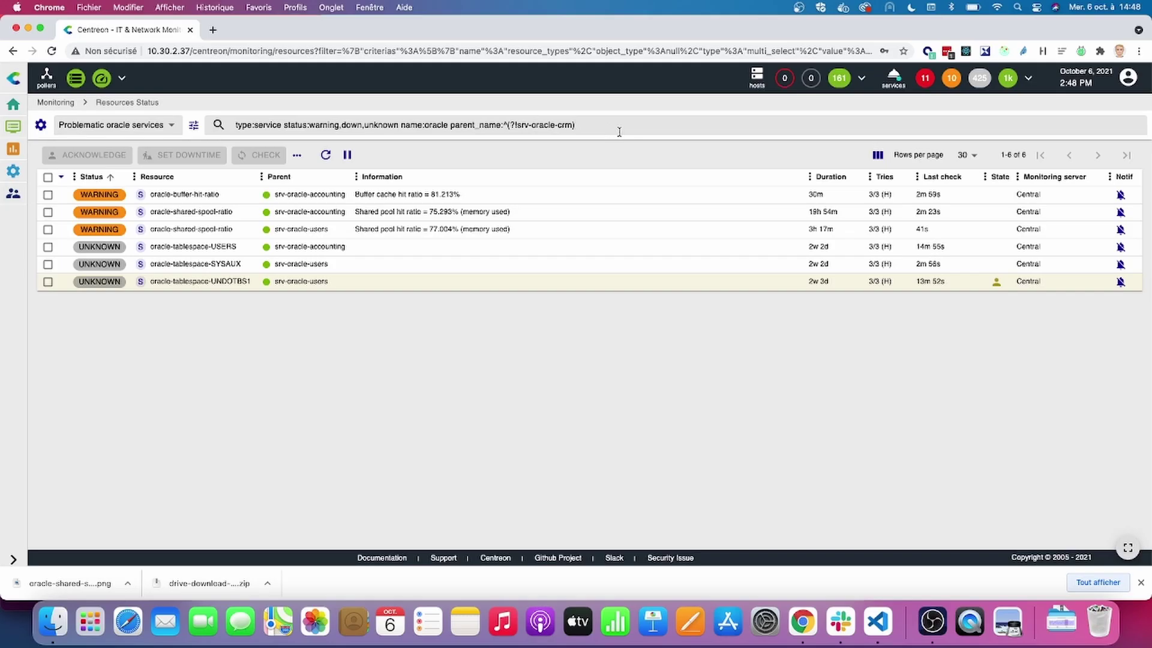
- Replace the search query with type:host name:centreo and run the search
{"action": "key", "text": "super+a"}
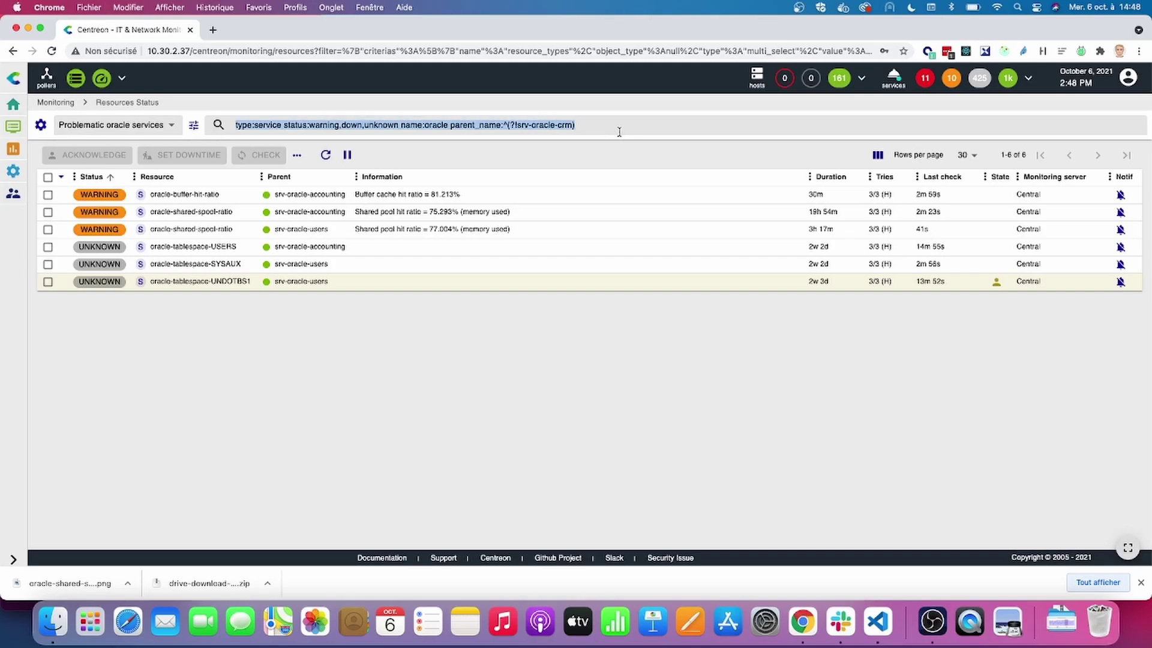
{"action": "type", "text": "type:"}
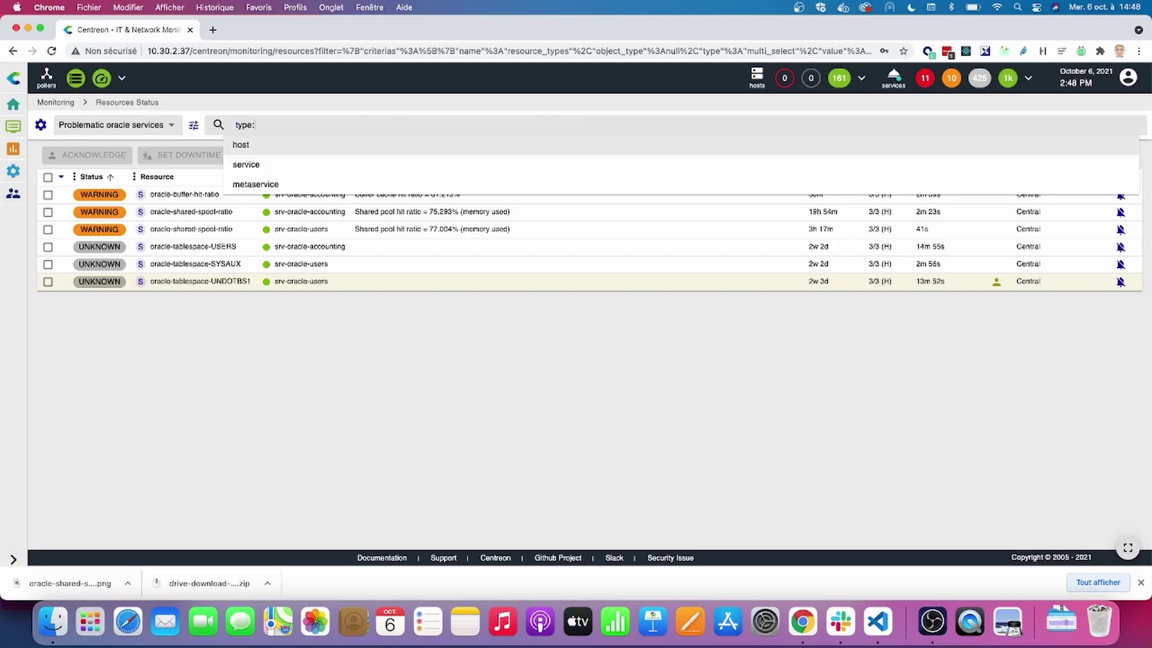
{"action": "type", "text": "host"}
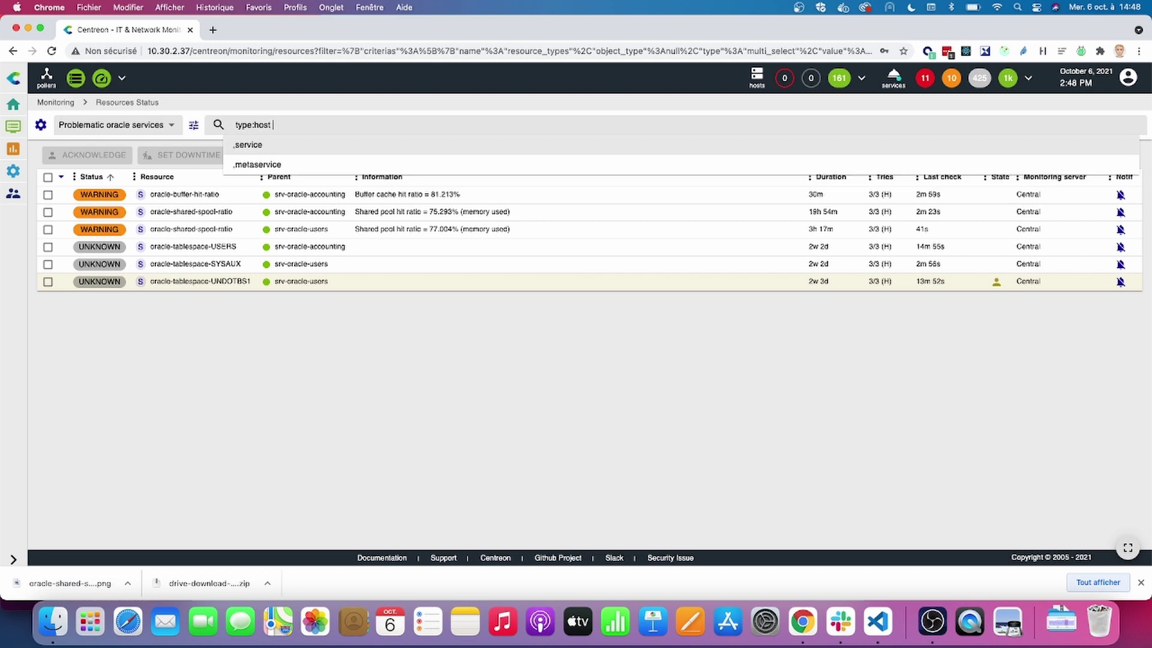
{"action": "type", "text": " n"}
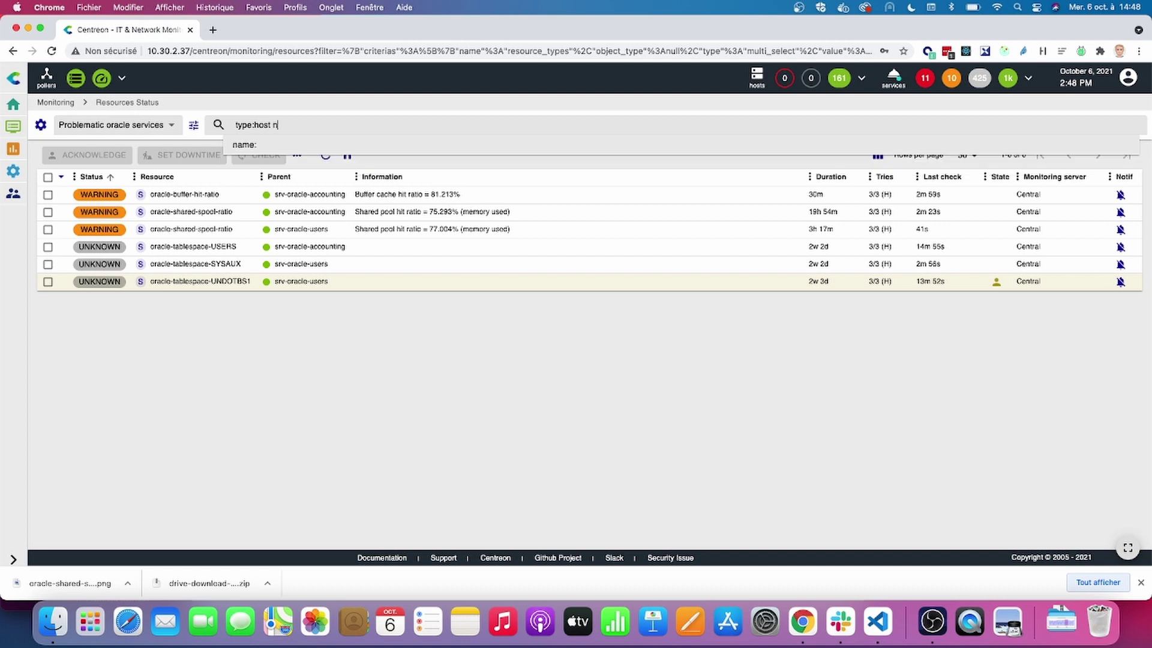
{"action": "type", "text": "ame:centreo"}
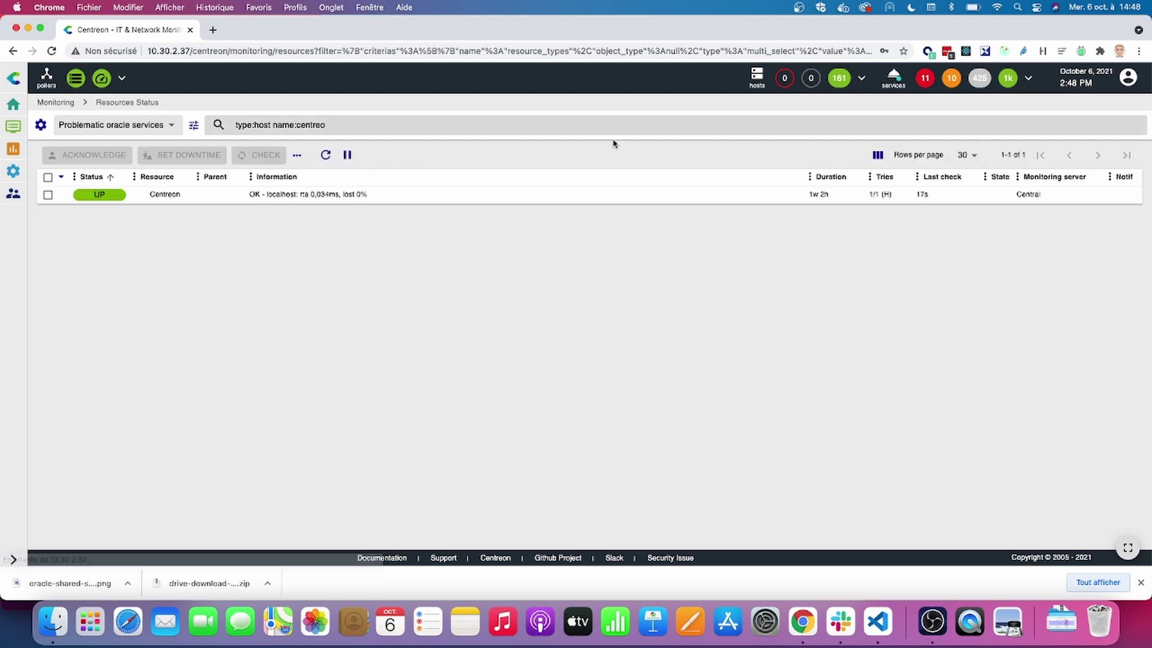
- Open the Centreon host's graphs in a widened details area and zoom them to about 9:10 AM to 11:35 AM on 10/06/2021
{"action": "left_click", "coordinate": [538, 193]}
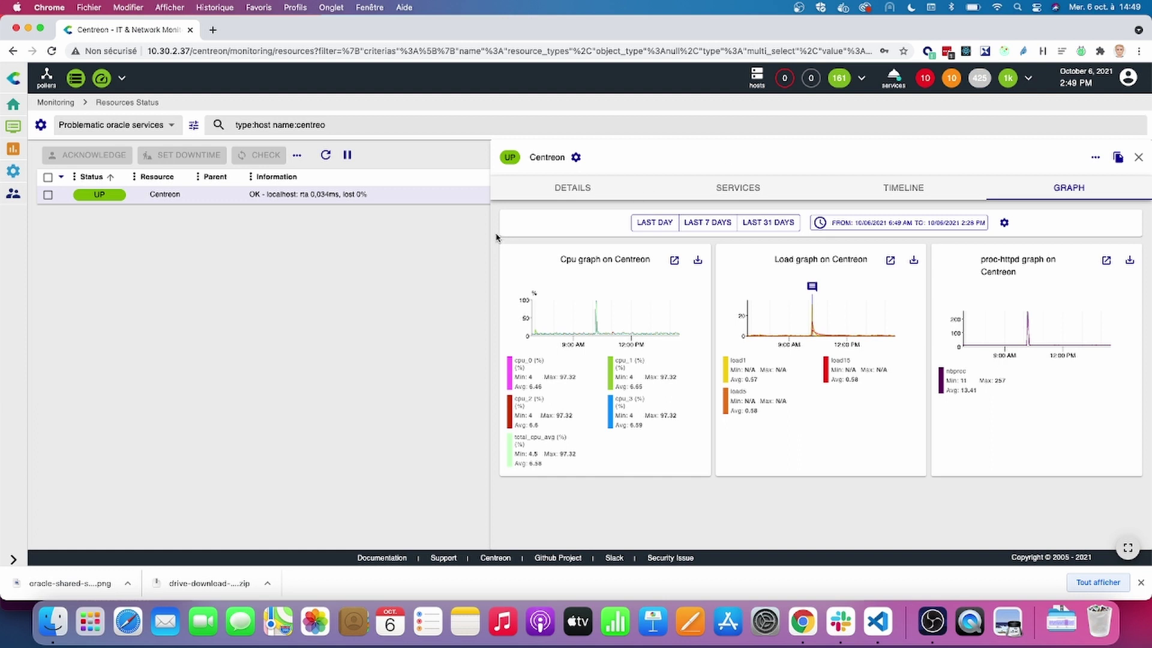
{"action": "left_click_drag", "start_coordinate": [489, 234], "coordinate": [342, 235]}
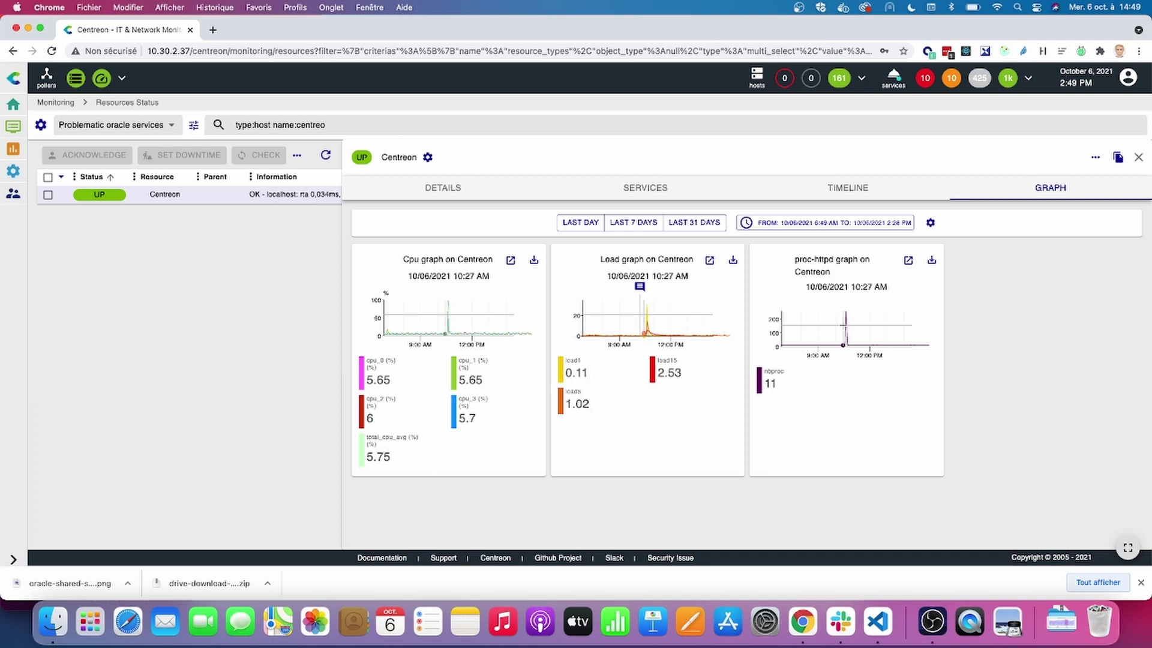
{"action": "left_click_drag", "start_coordinate": [841, 327], "coordinate": [852, 328]}
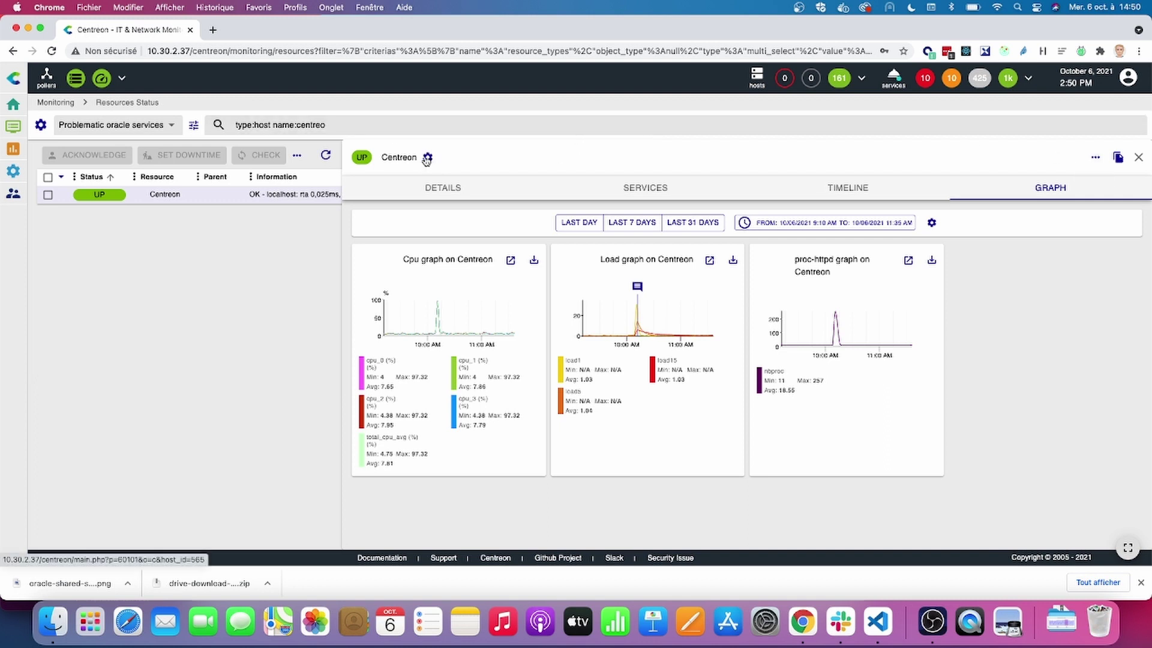
{"action": "left_click", "coordinate": [1094, 158]}
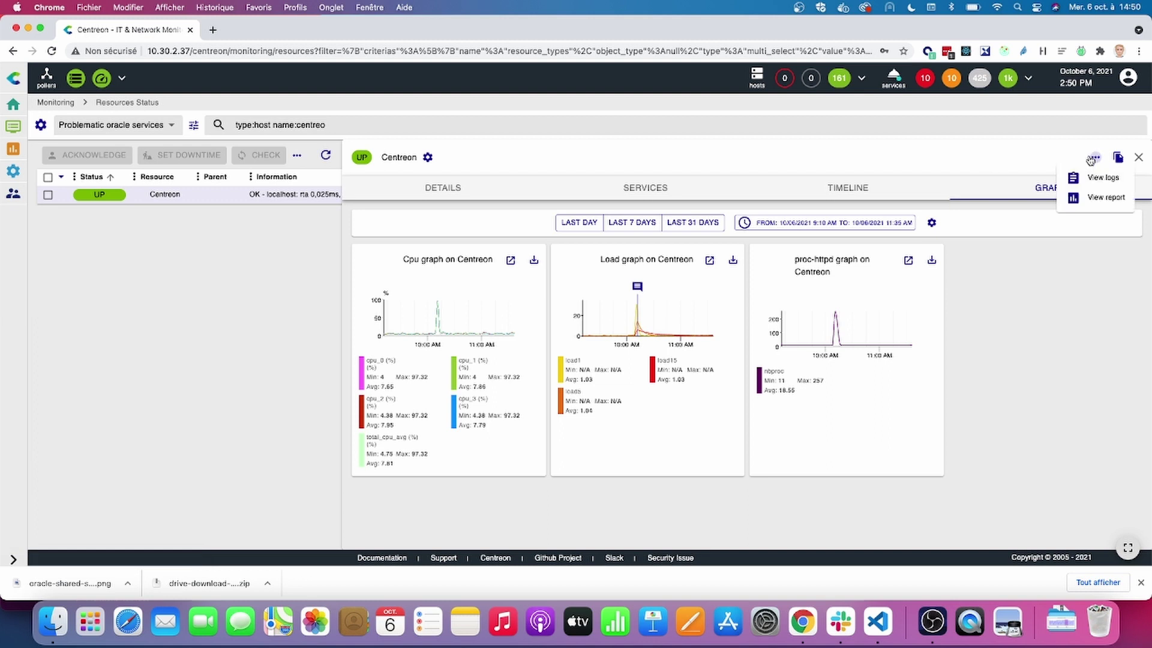
{"action": "left_click", "coordinate": [1019, 152]}
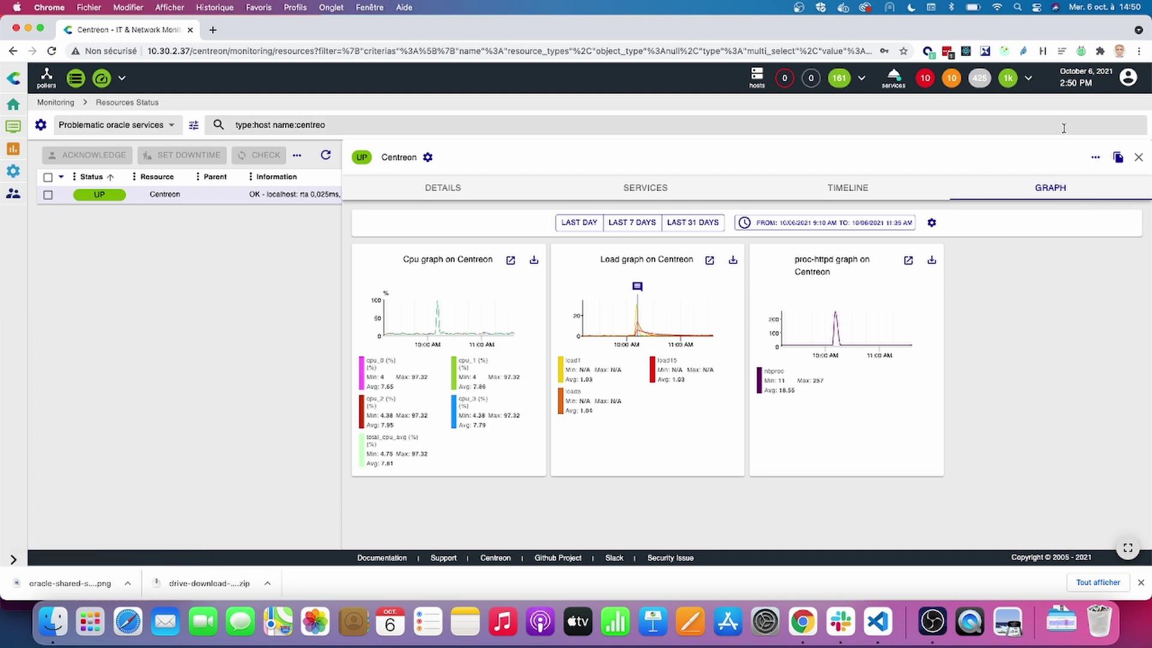
- Copy the Centreon host's resource link and open it in a new browser tab
{"action": "left_click", "coordinate": [1119, 159]}
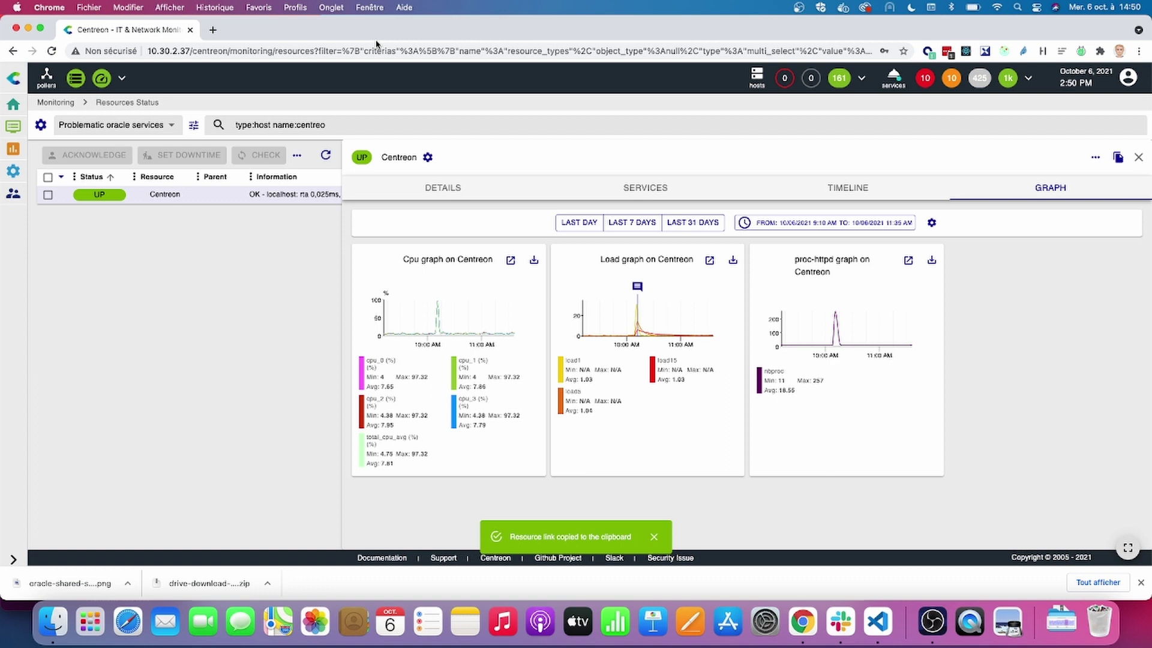
{"action": "key", "text": "super+t"}
{"action": "key", "text": "super+v"}
{"action": "key", "text": "Return"}
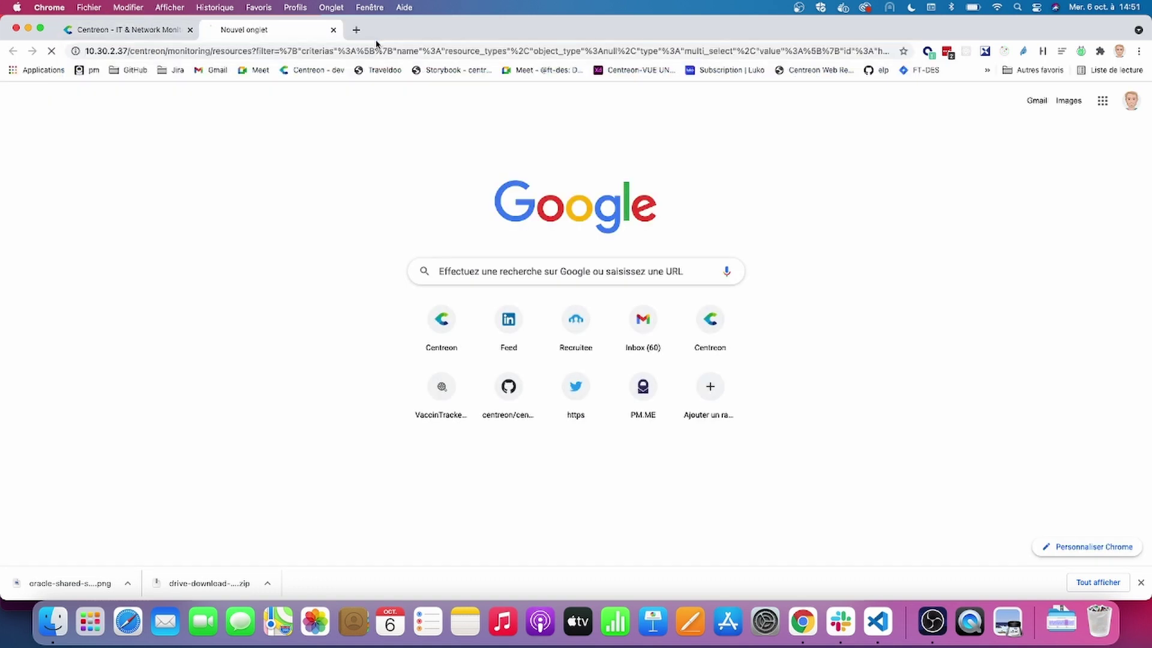
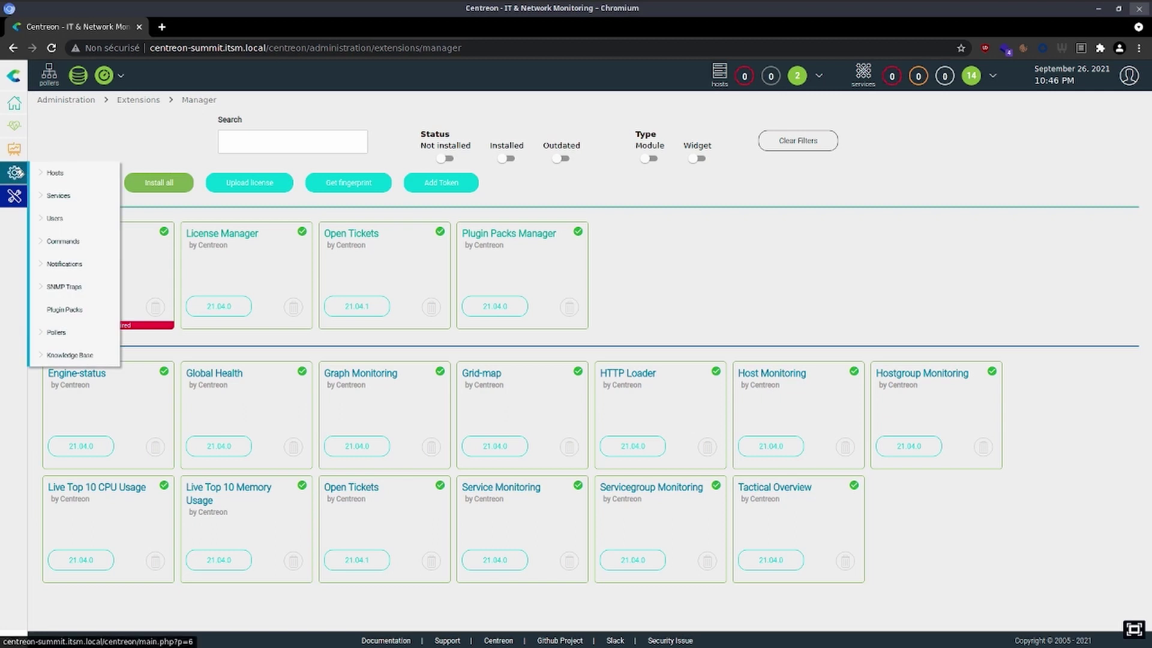
- Start a new Open Tickets rule in the notification configuration and select GlpiRestApi as its provider
{"action": "mouse_move", "coordinate": [90, 269]}
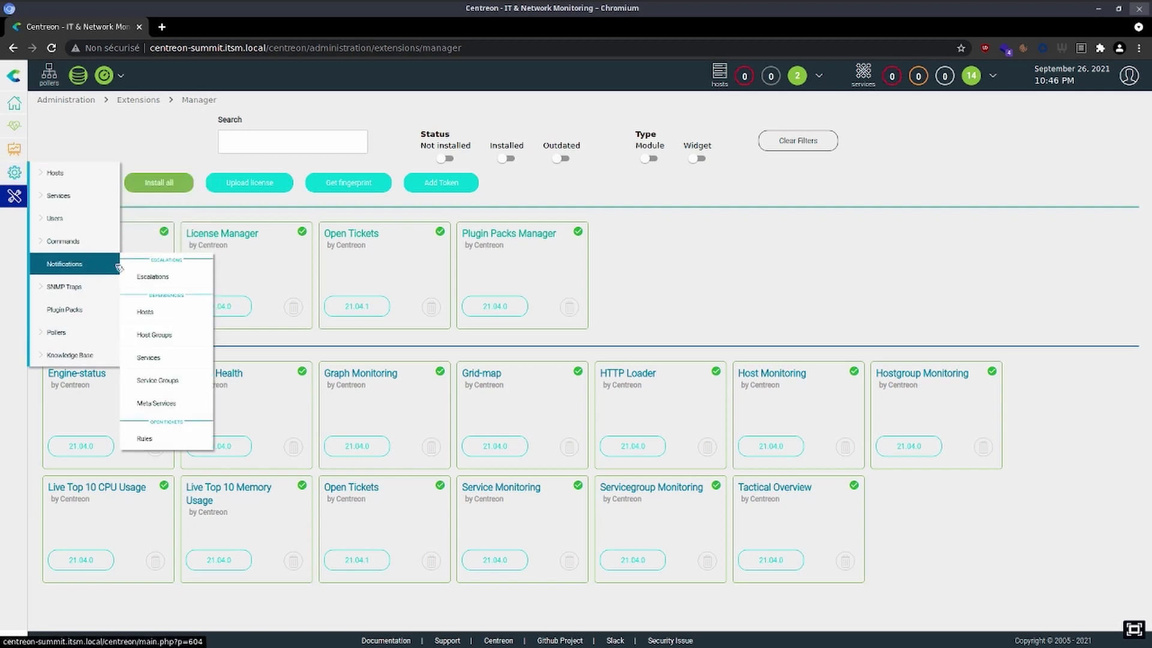
{"action": "left_click", "coordinate": [190, 440]}
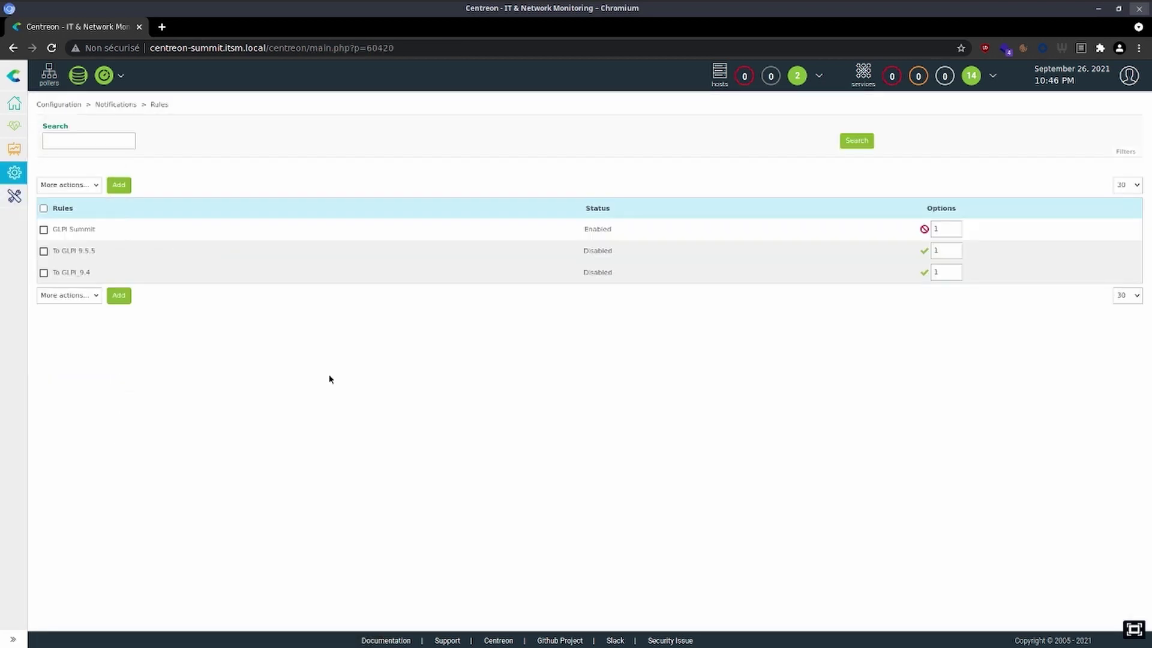
{"action": "left_click", "coordinate": [125, 188]}
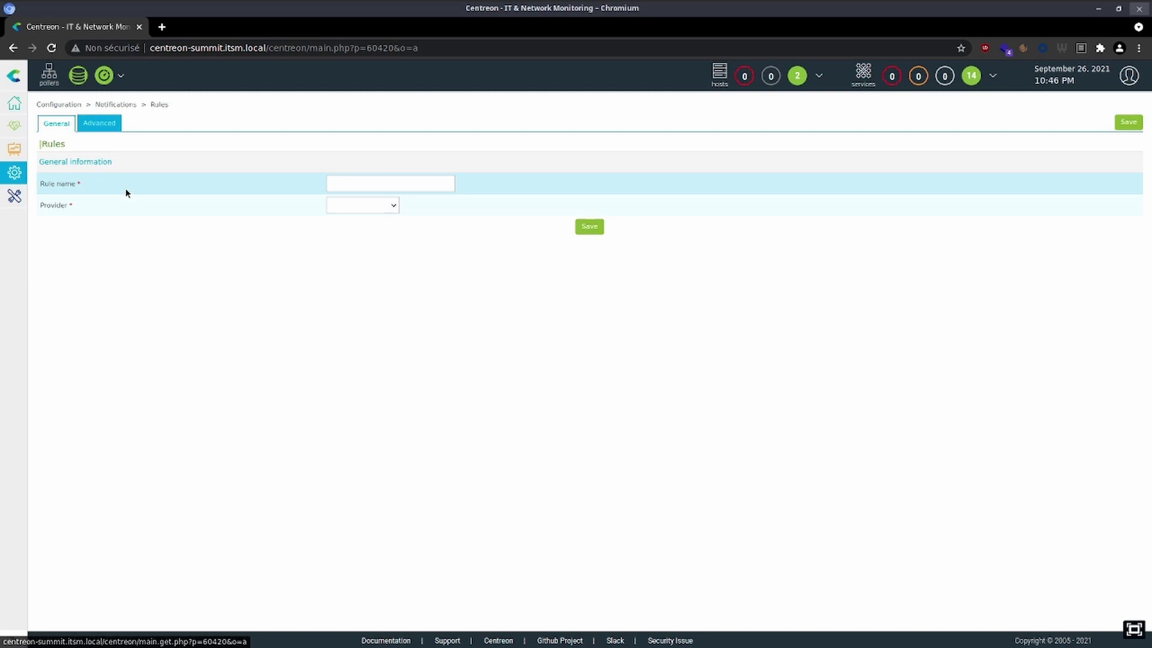
{"action": "left_click", "coordinate": [394, 206]}
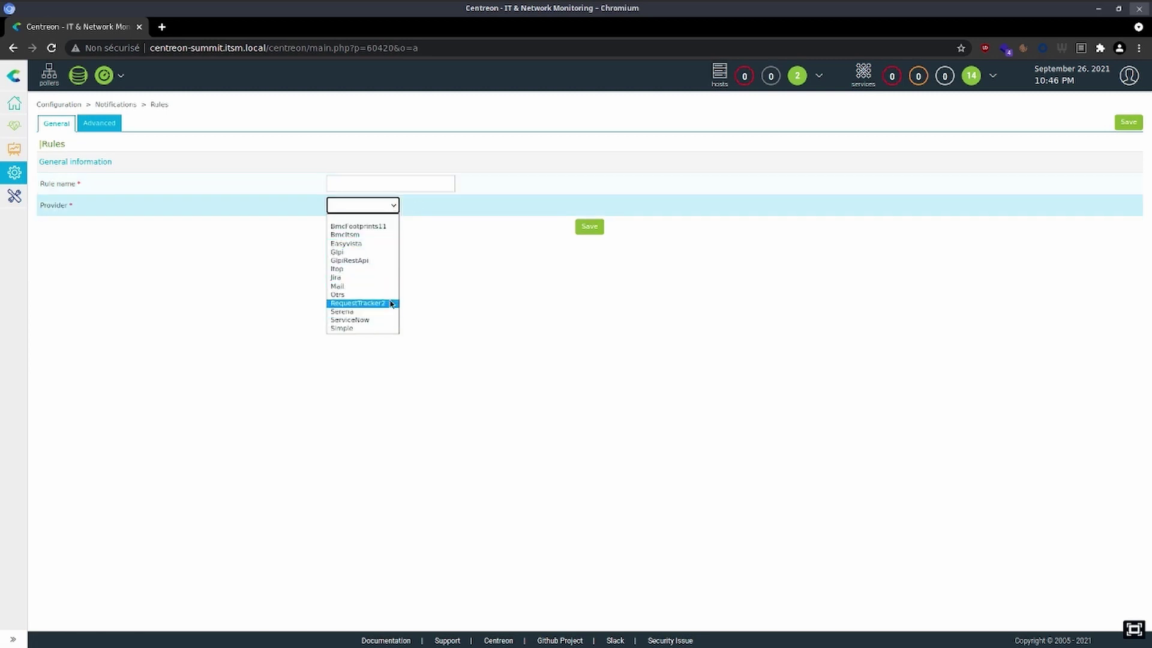
{"action": "left_click", "coordinate": [390, 260]}
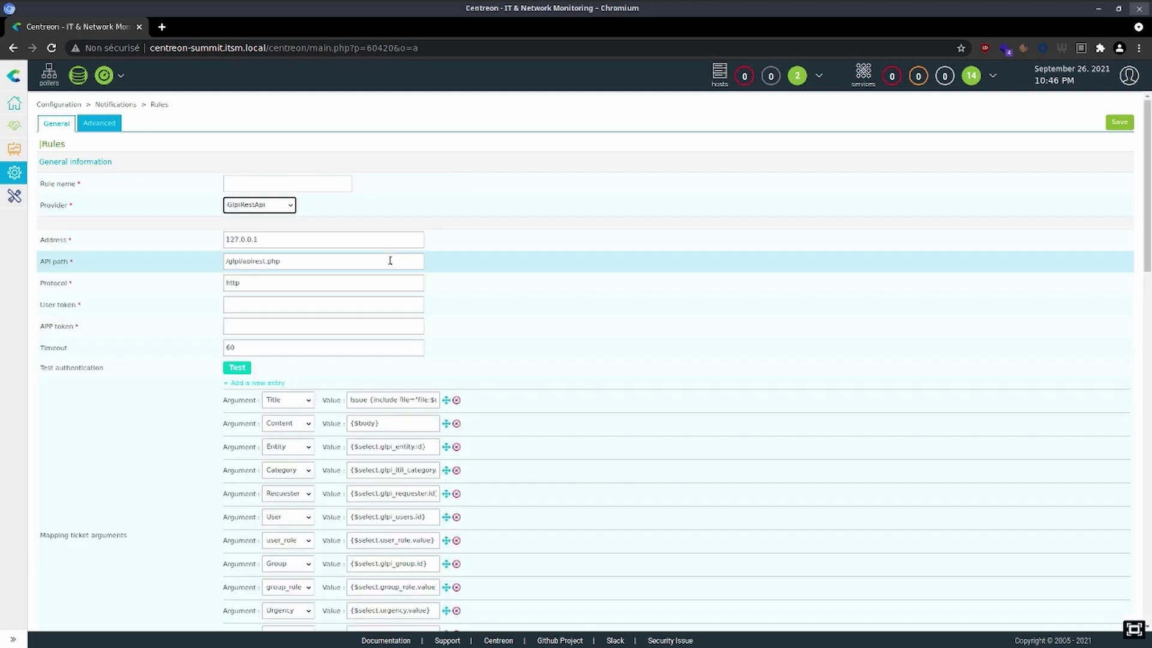
- Review the unsaved rule's ticket mappings, custom lists and advanced settings, and open the existing GLPI Summit rule
{"action": "scroll", "coordinate": [390, 261], "scroll_direction": "down", "scroll_amount": 13}
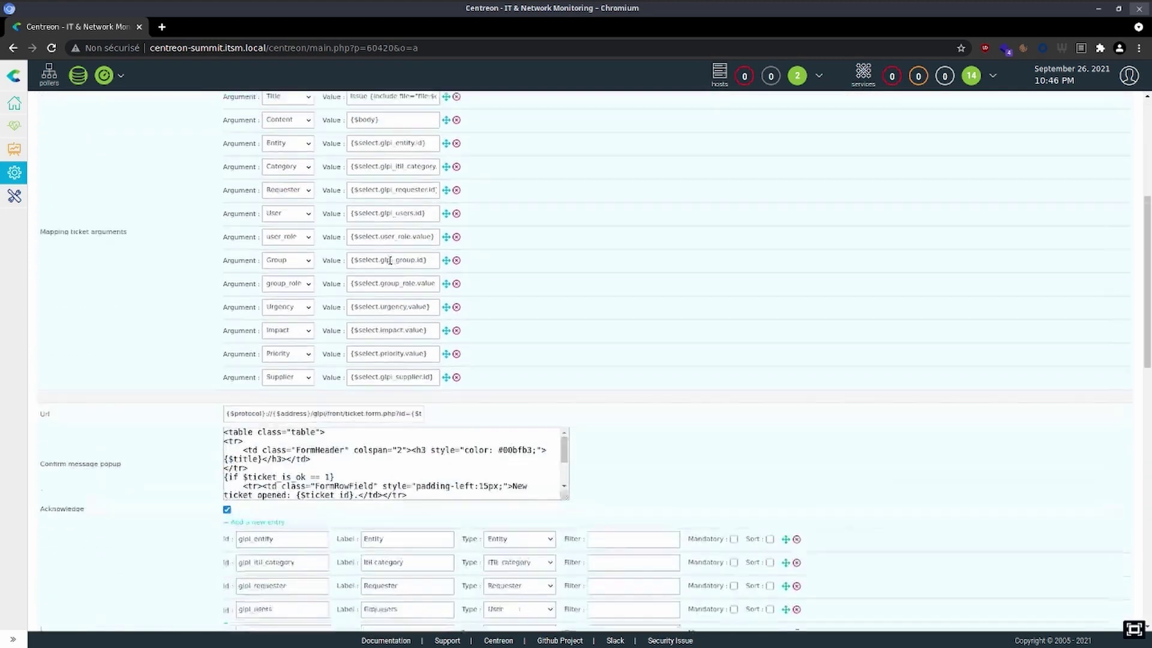
{"action": "scroll", "coordinate": [390, 260], "scroll_direction": "down", "scroll_amount": 4}
{"action": "scroll", "coordinate": [390, 260], "scroll_direction": "up", "scroll_amount": 10}
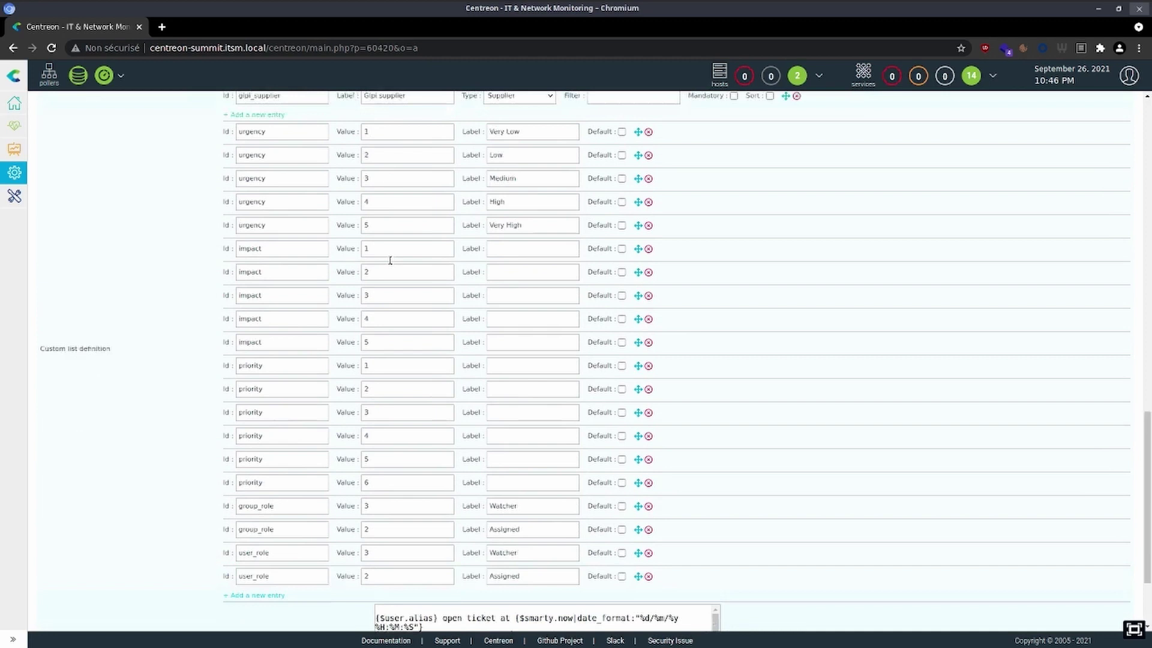
{"action": "scroll", "coordinate": [390, 261], "scroll_direction": "up", "scroll_amount": 5}
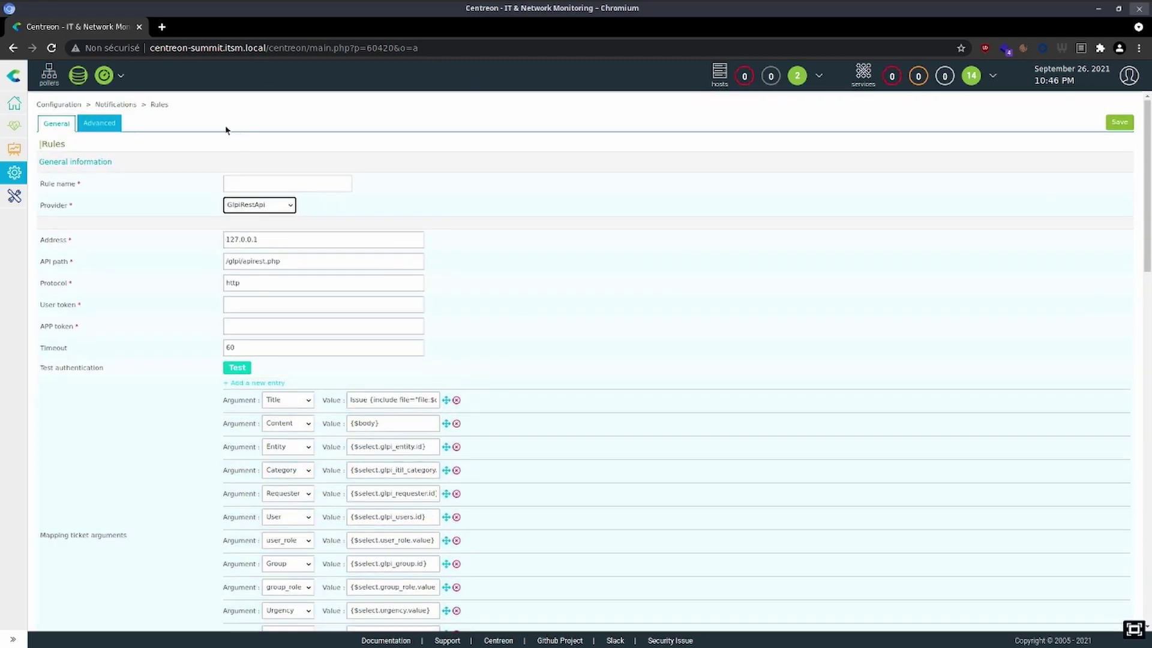
{"action": "left_click", "coordinate": [117, 123]}
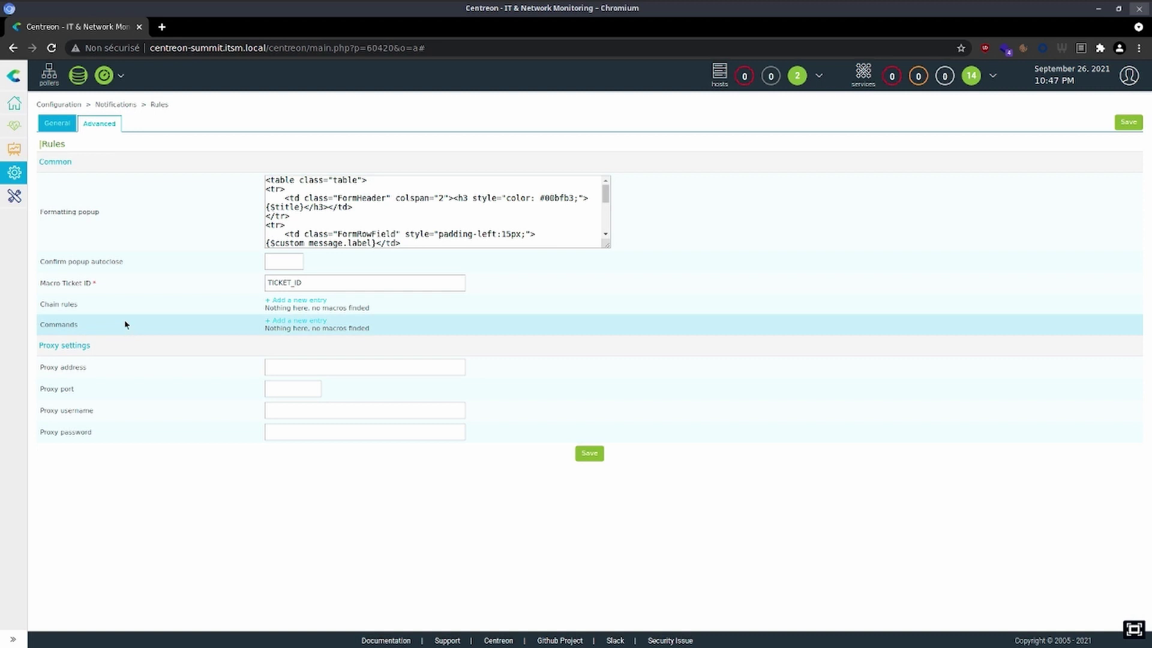
{"action": "left_click", "coordinate": [159, 105]}
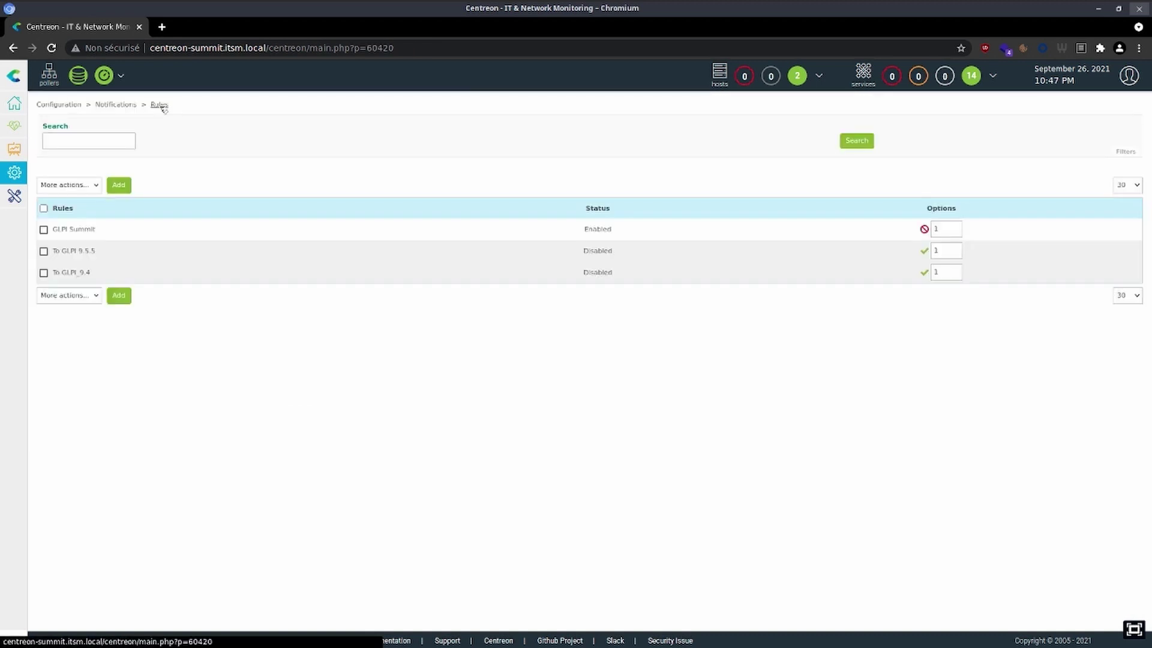
{"action": "left_click", "coordinate": [90, 230]}
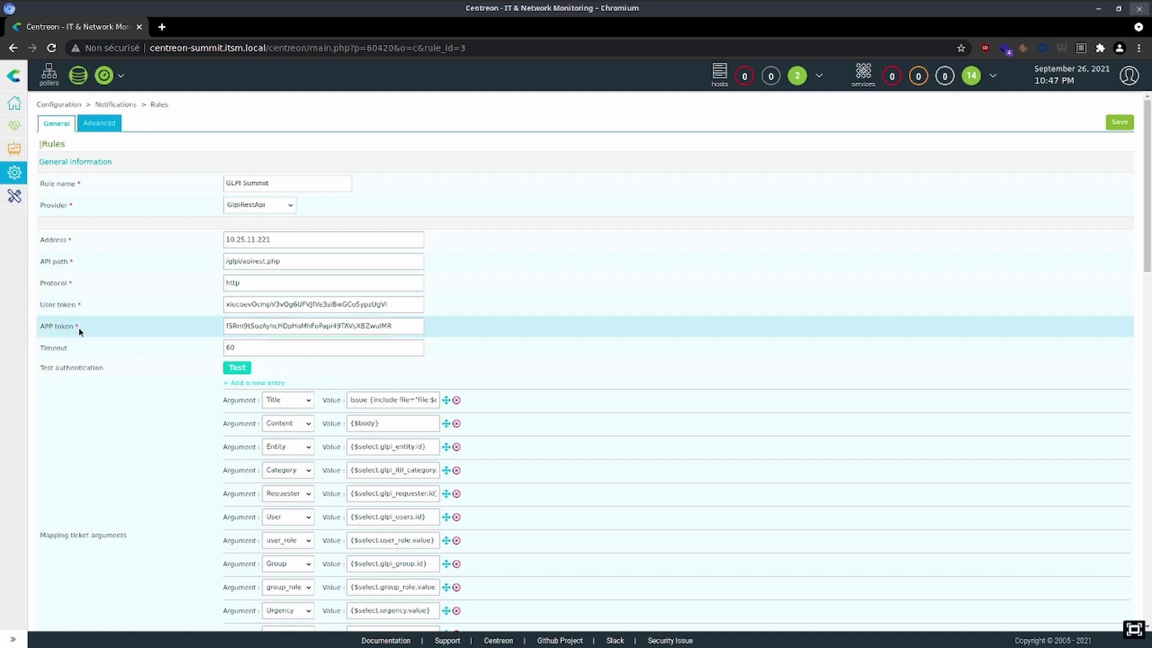
- Open the GLPI Summit custom view and review the Incidents widget's preferences without changing them
{"action": "mouse_move", "coordinate": [15, 103]}
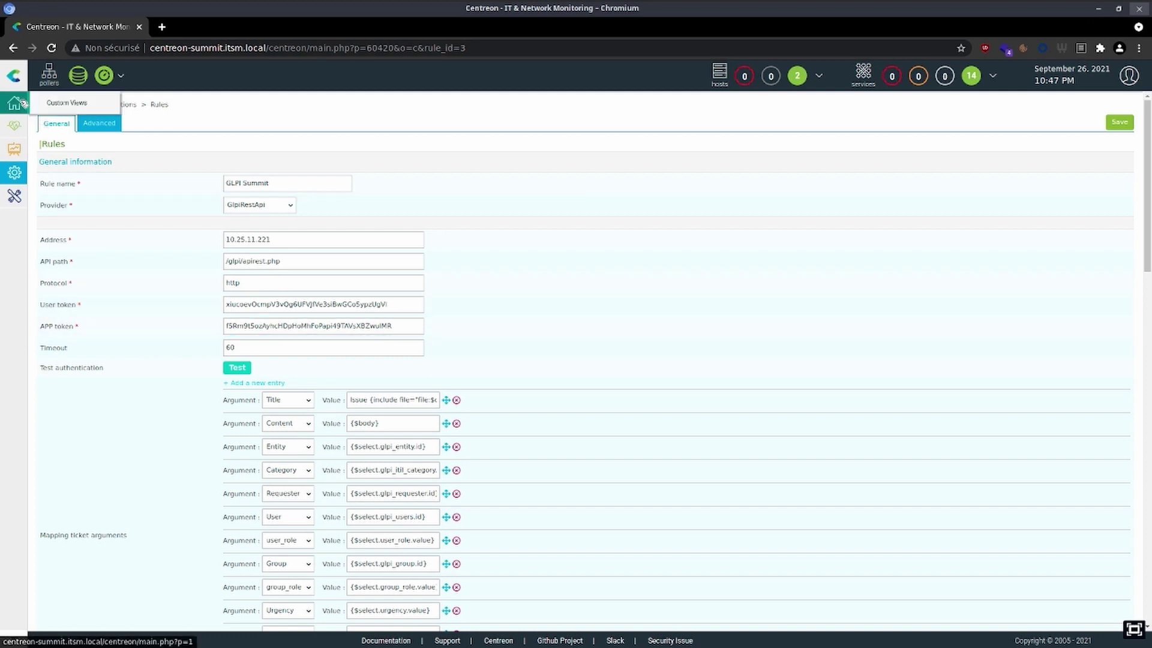
{"action": "left_click", "coordinate": [55, 103]}
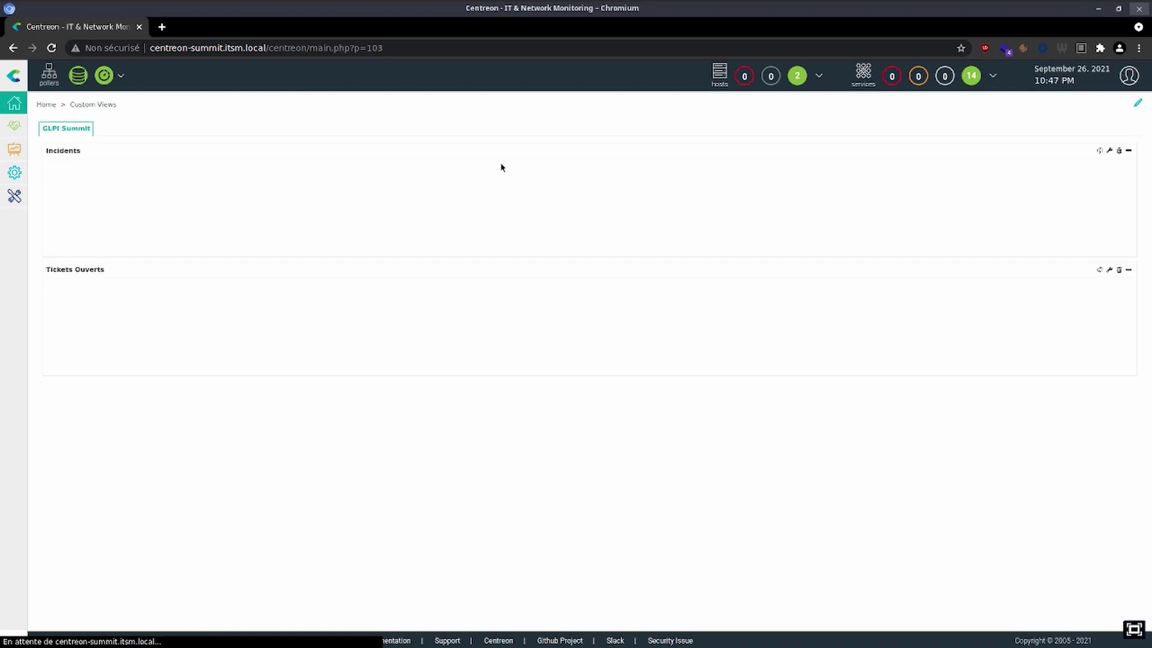
{"action": "left_click", "coordinate": [1110, 152]}
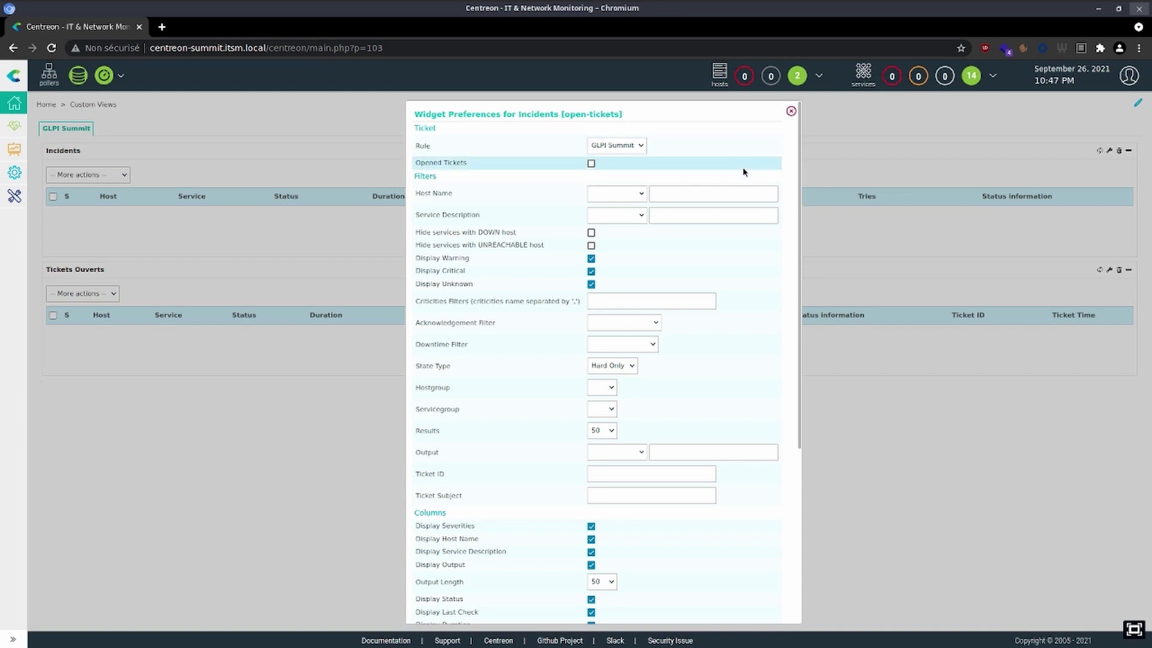
{"action": "scroll", "coordinate": [744, 172], "scroll_direction": "down", "scroll_amount": 4}
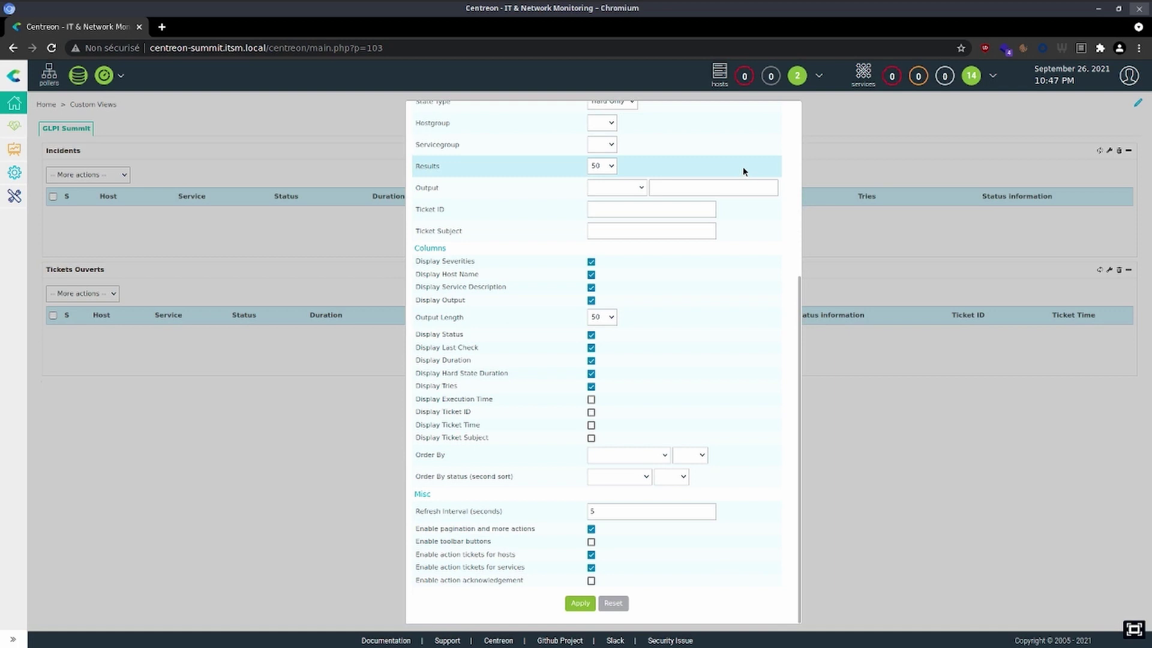
{"action": "scroll", "coordinate": [743, 167], "scroll_direction": "up", "scroll_amount": 5}
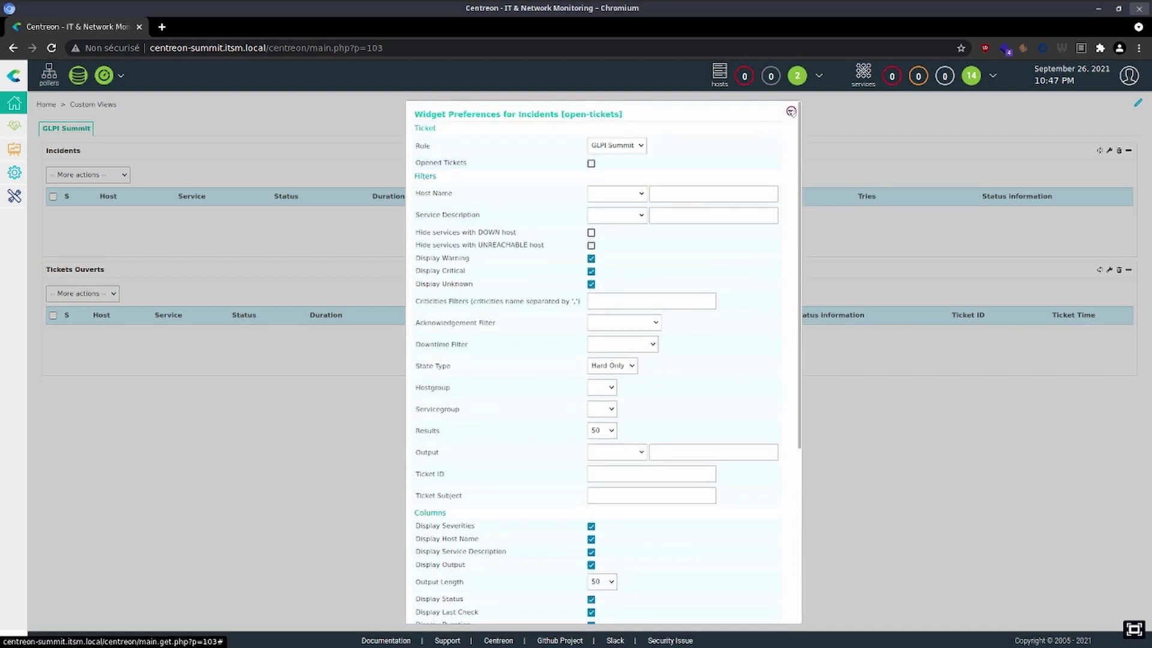
{"action": "left_click", "coordinate": [791, 112]}
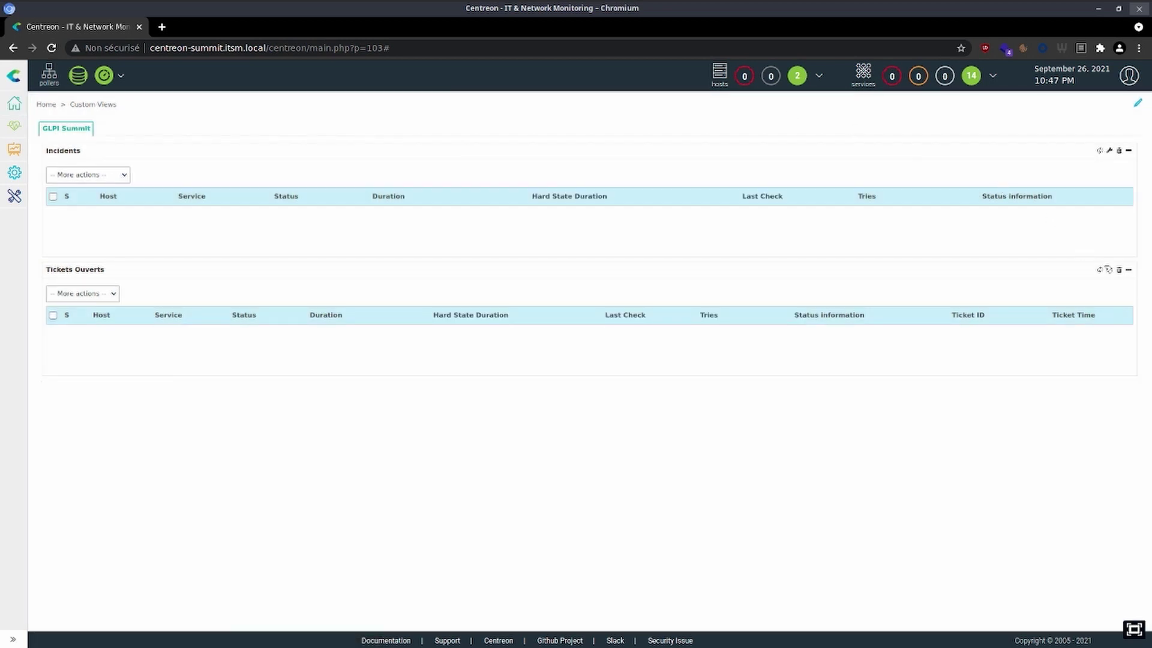
- Check the Opened Tickets option in the Tickets Ouverts widget's preferences and close them unchanged
{"action": "left_click", "coordinate": [1109, 271]}
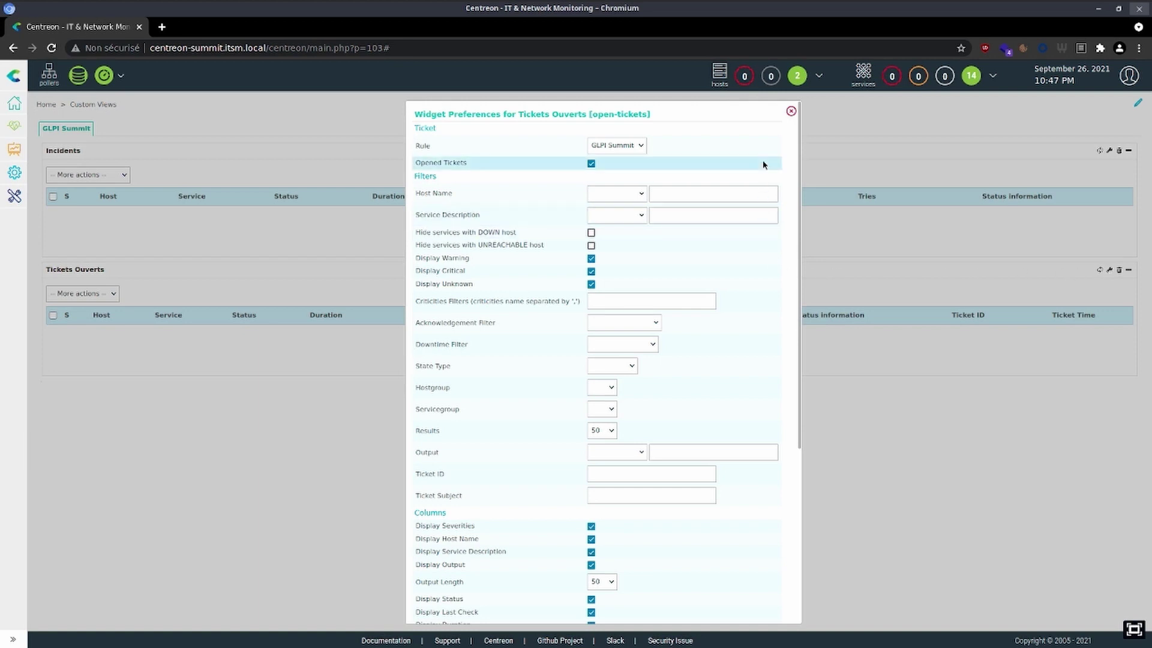
{"action": "triple_click", "coordinate": [460, 162]}
{"action": "left_click", "coordinate": [793, 112]}
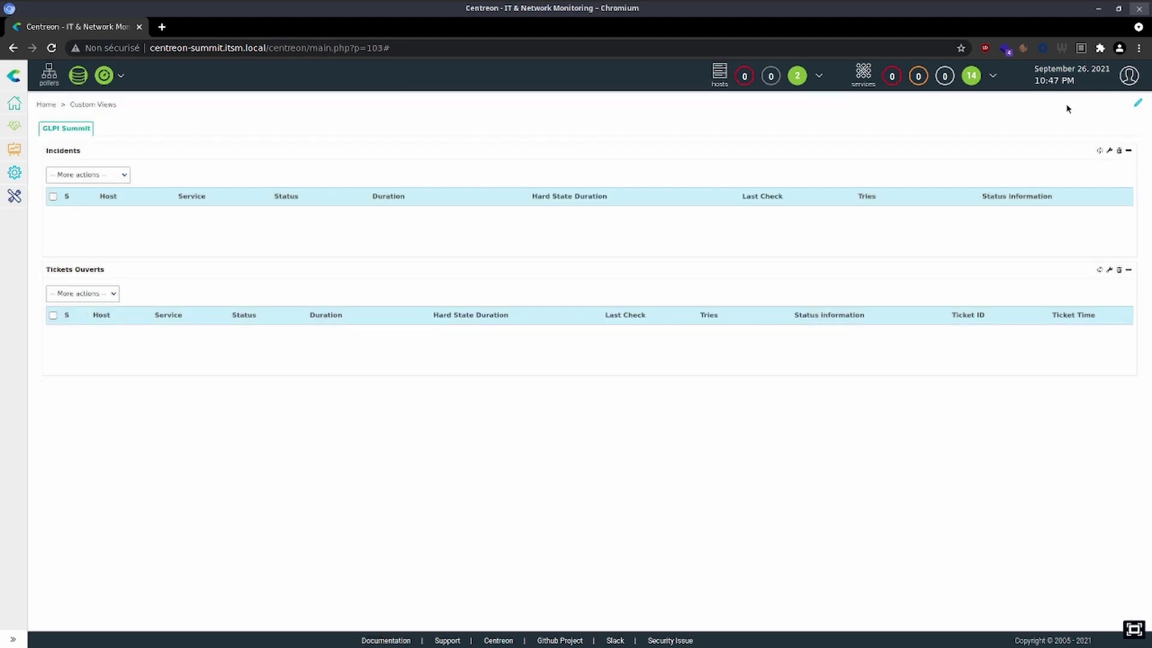
- Search Resources Status for ntp and tile the Centreon window beside the GLPI window
{"action": "mouse_move", "coordinate": [15, 126]}
{"action": "left_click", "coordinate": [59, 127]}
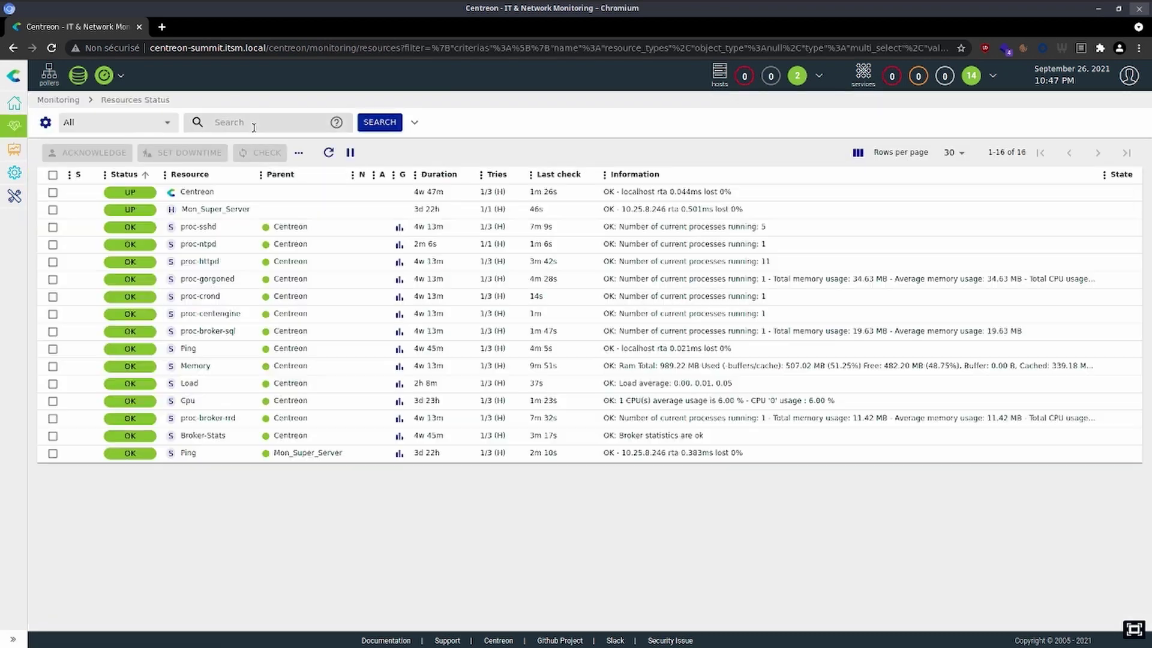
{"action": "left_click", "coordinate": [254, 127]}
{"action": "type", "text": "ntp"}
{"action": "key", "text": "Return"}
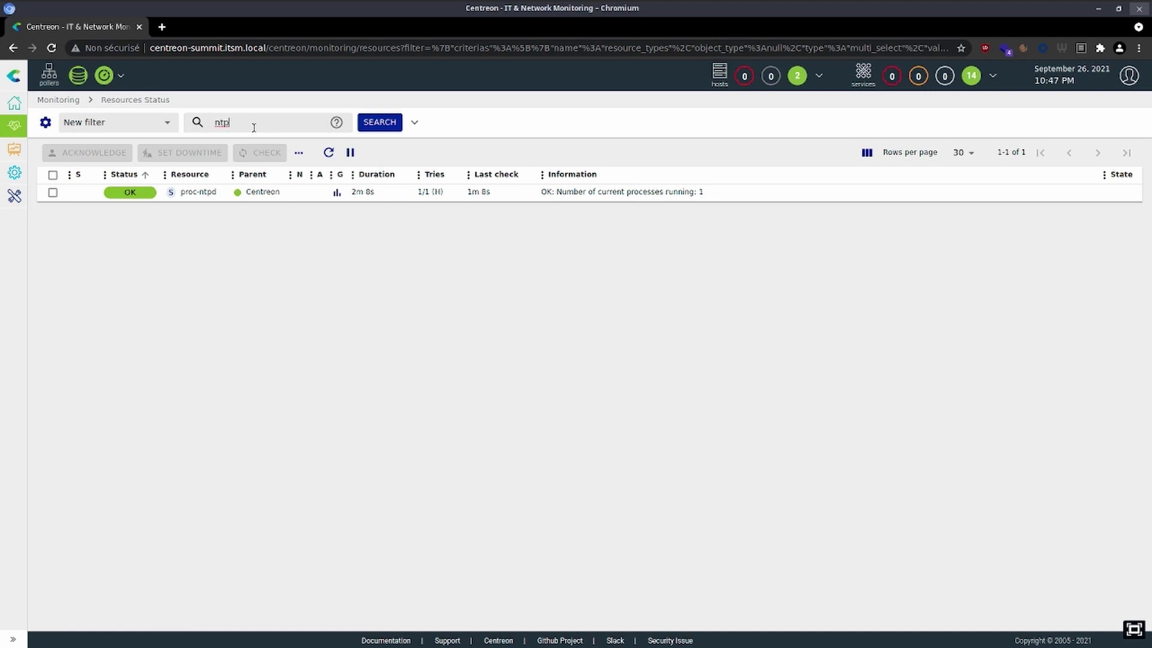
{"action": "key", "text": "super+Left"}
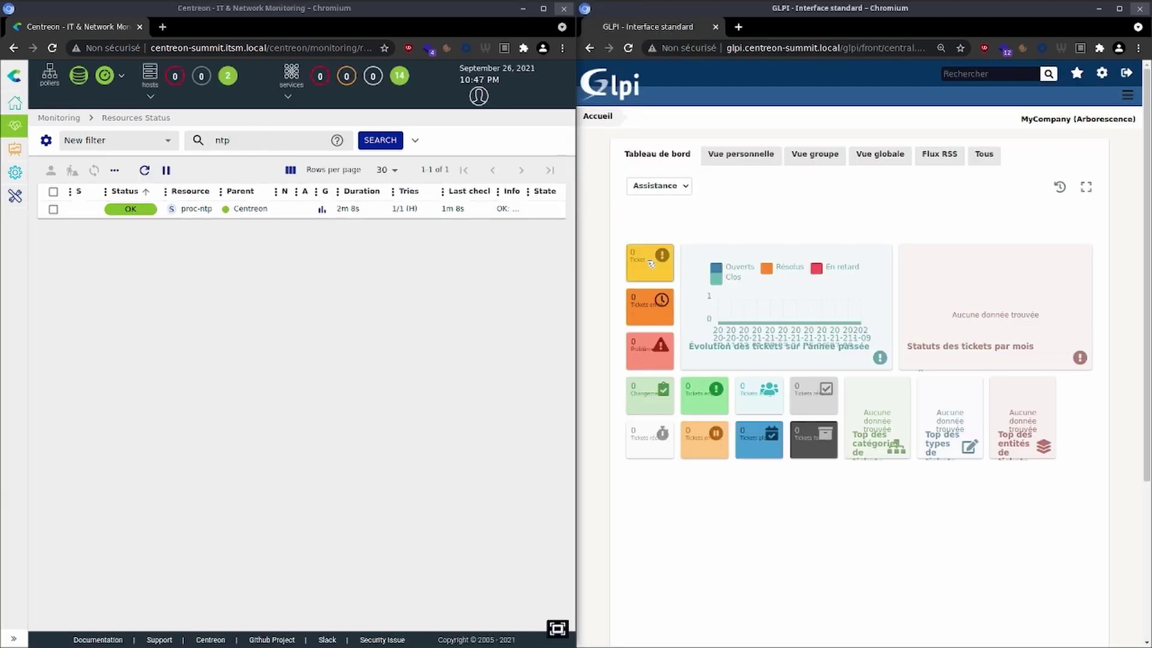
- Switch to the terminal, clear it and run systemctl stop ntpd
{"action": "key", "text": "alt+Tab"}
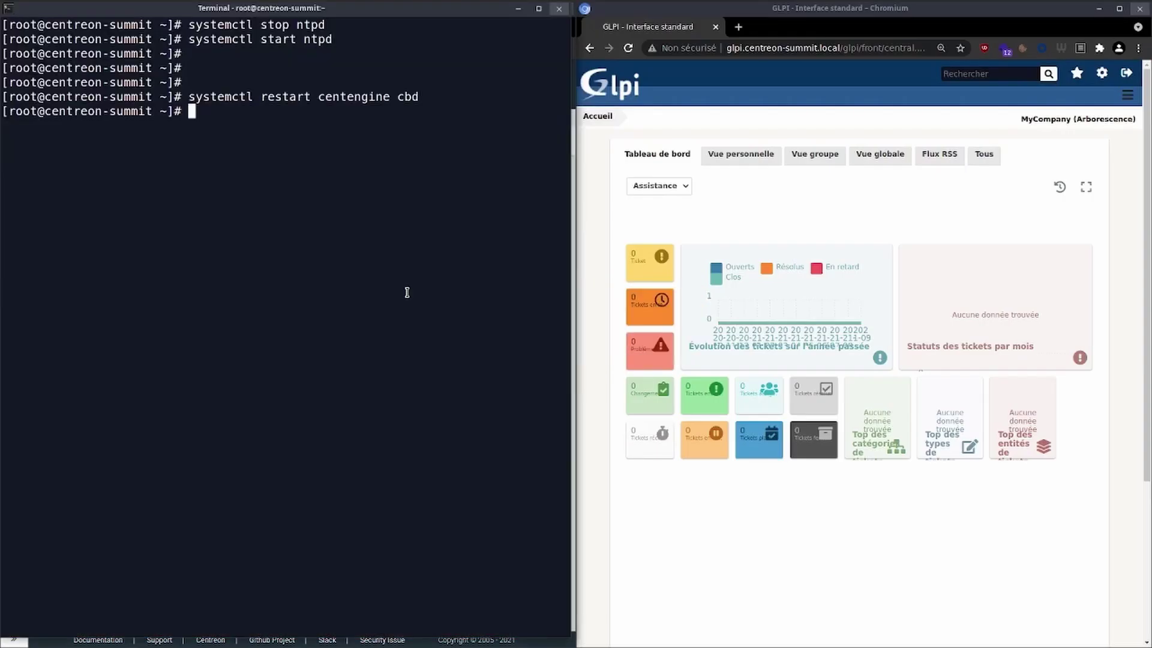
{"action": "key", "text": "ctrl+l"}
{"action": "type", "text": "systemctl stop ntp"}
{"action": "key", "text": "BackSpace"}
{"action": "key", "text": "BackSpace"}
{"action": "type", "text": "tpd"}
{"action": "key", "text": "Return"}
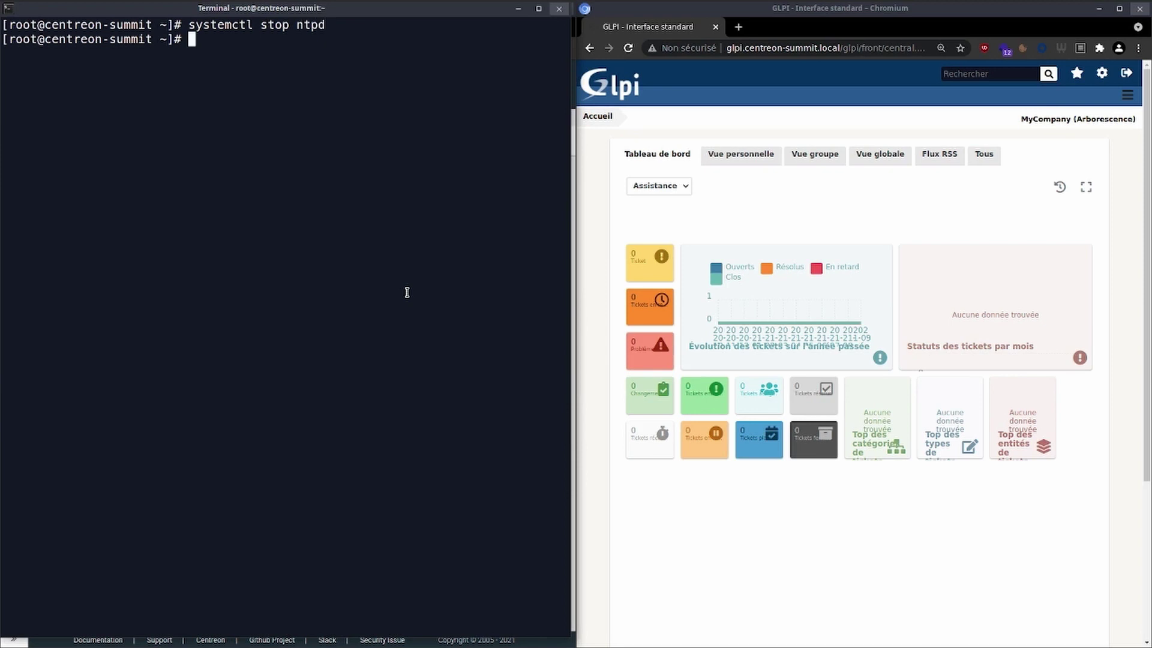
- Return to Centreon in the browser and send a check command for the proc-ntpd service
{"action": "key", "text": "alt+Tab"}
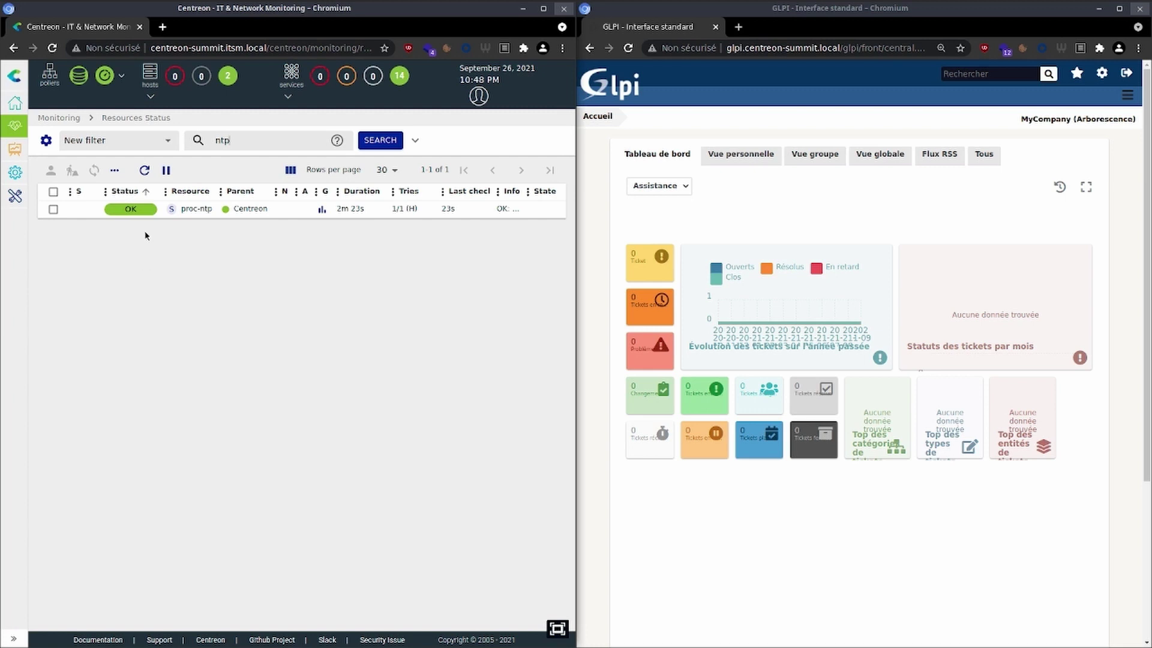
{"action": "mouse_move", "coordinate": [146, 209]}
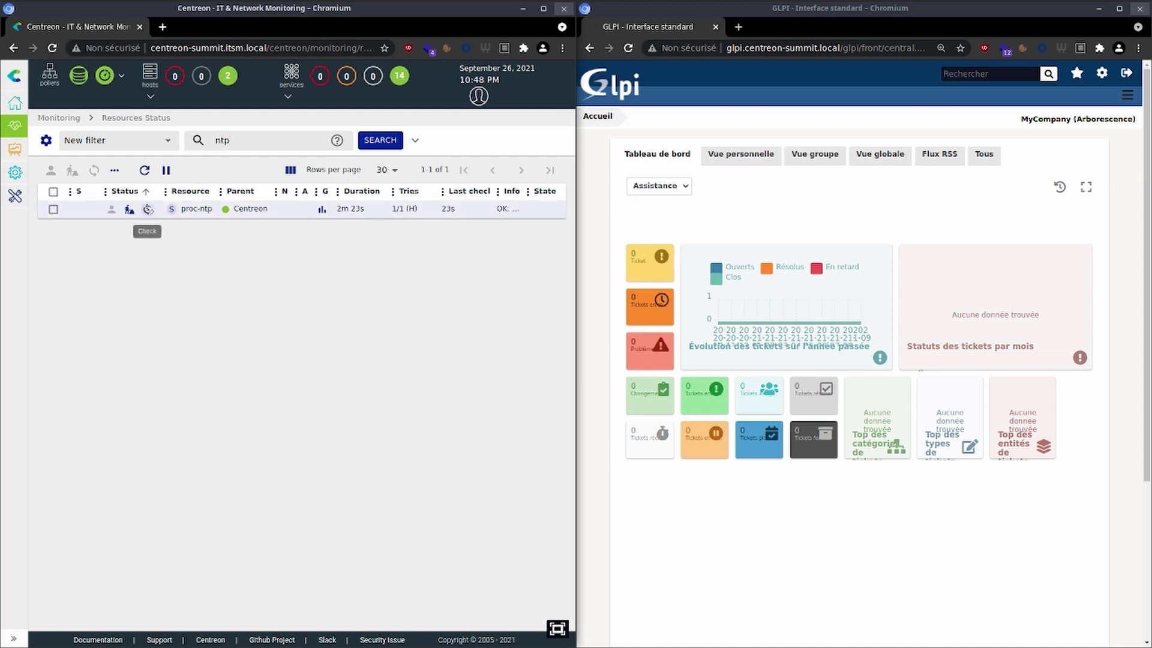
{"action": "left_click", "coordinate": [148, 209]}
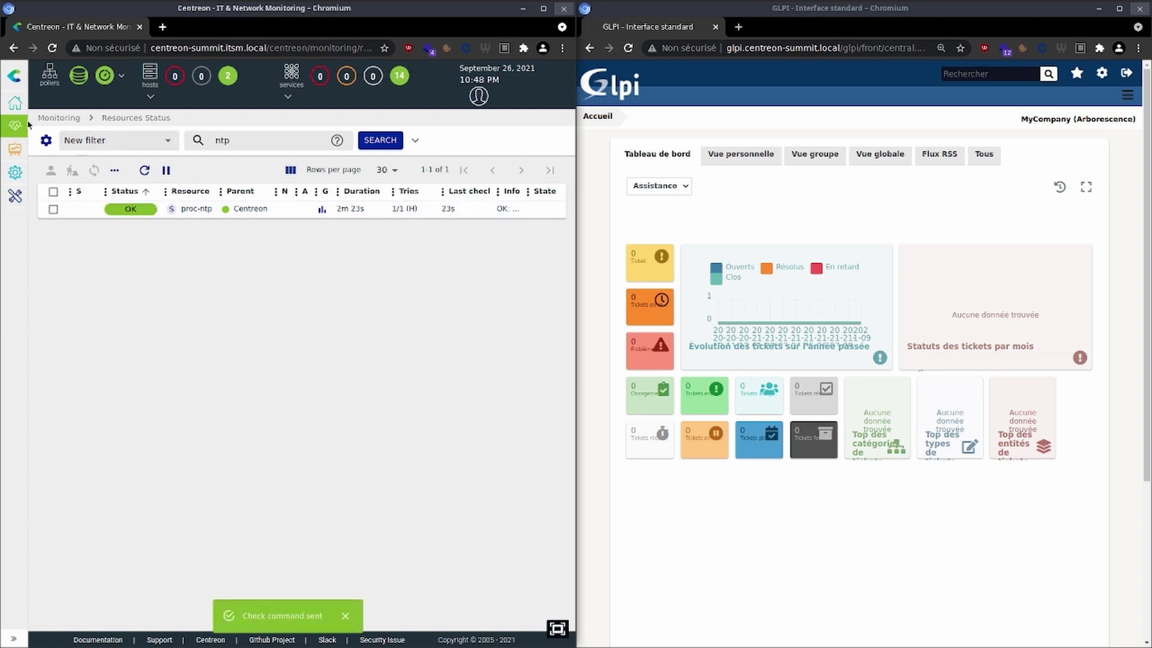
- Refresh the Incidents widget in the custom view and start a service ticket for the proc-ntpd incident
{"action": "left_click", "coordinate": [49, 106]}
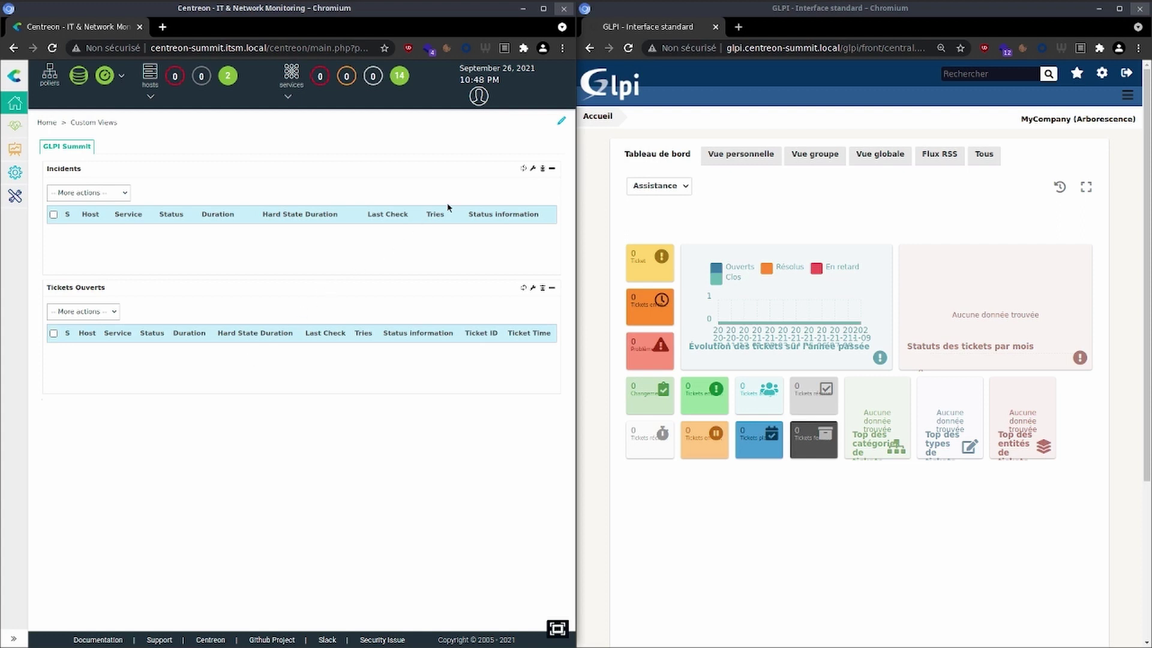
{"action": "left_click", "coordinate": [525, 169]}
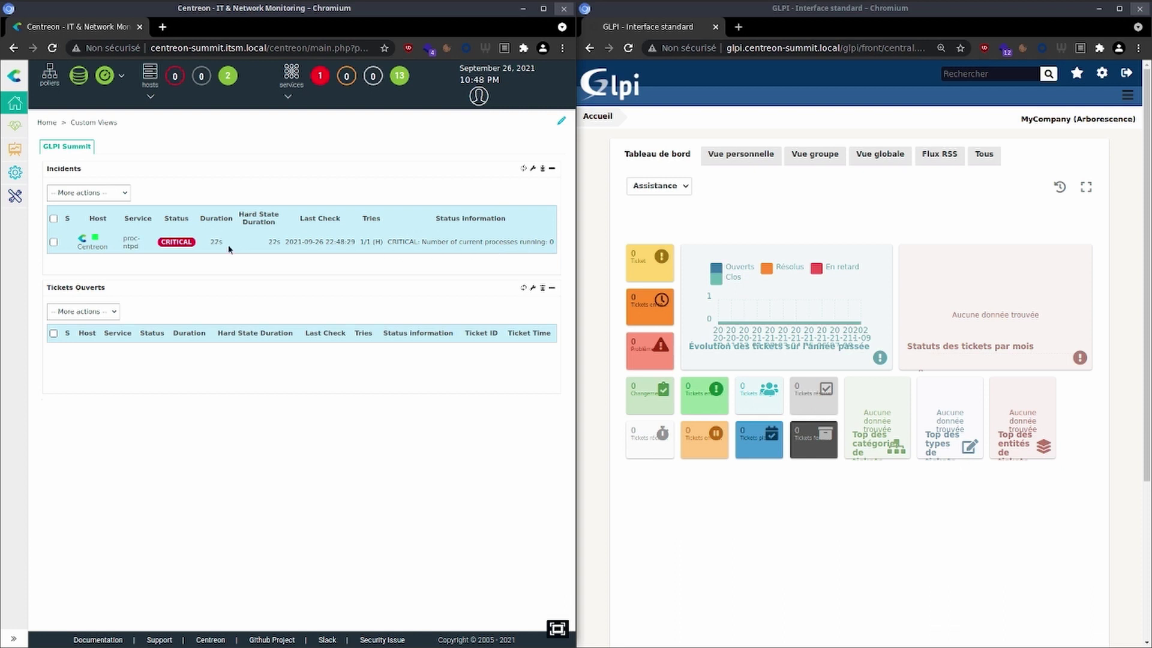
{"action": "left_click", "coordinate": [53, 242]}
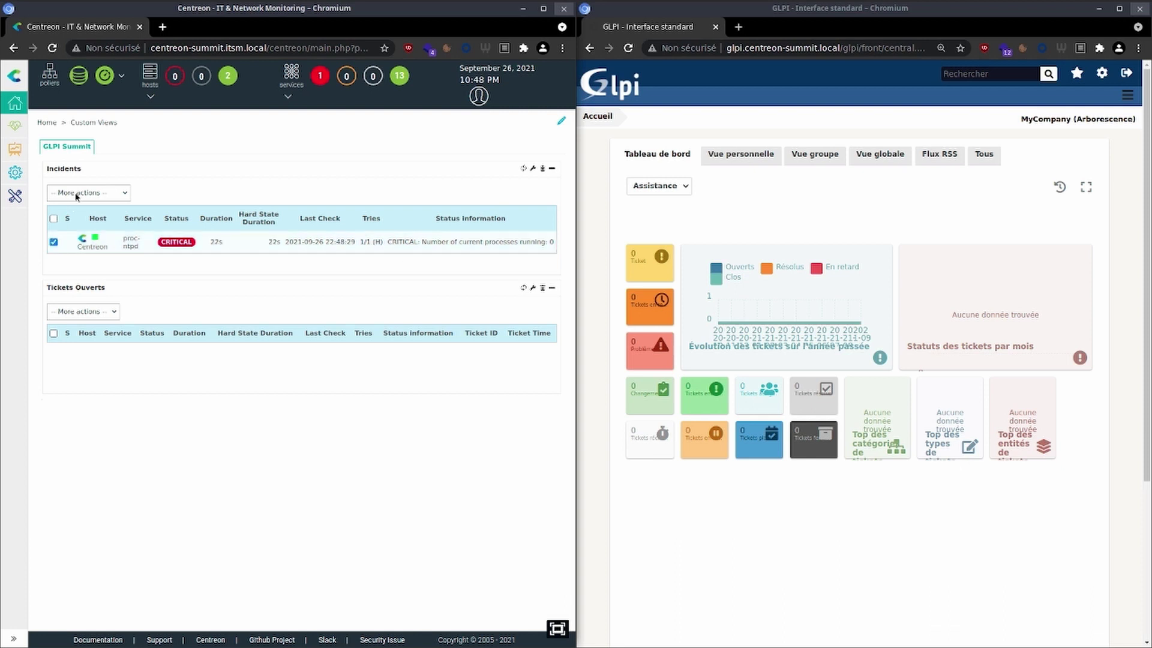
{"action": "left_click", "coordinate": [82, 193]}
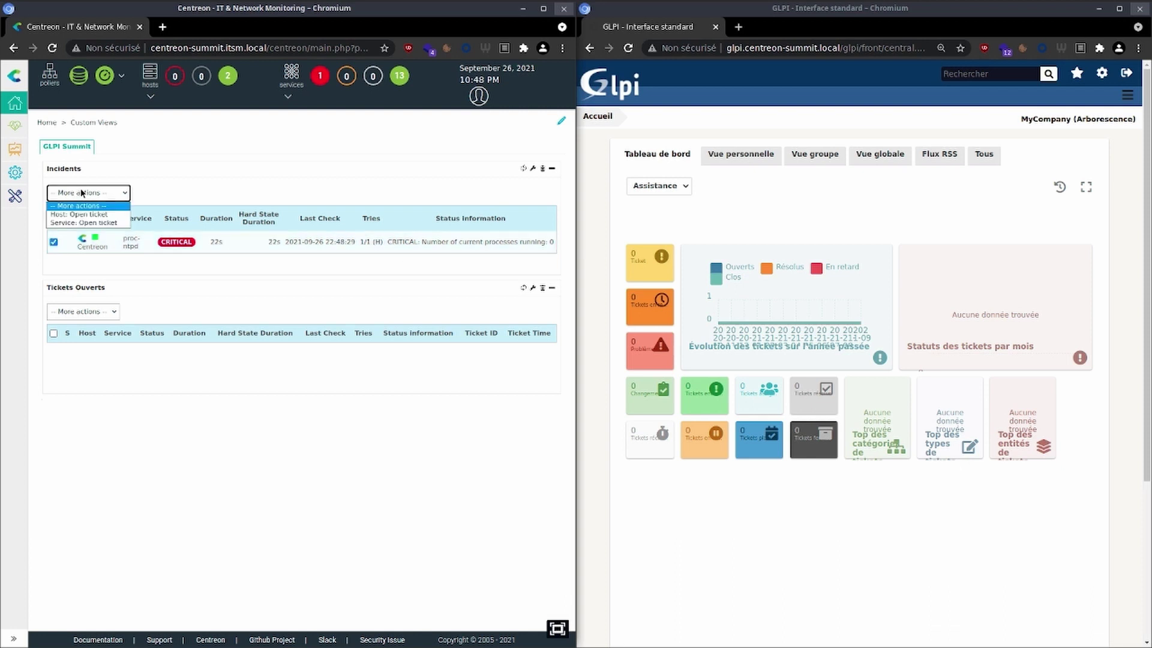
{"action": "left_click", "coordinate": [115, 223]}
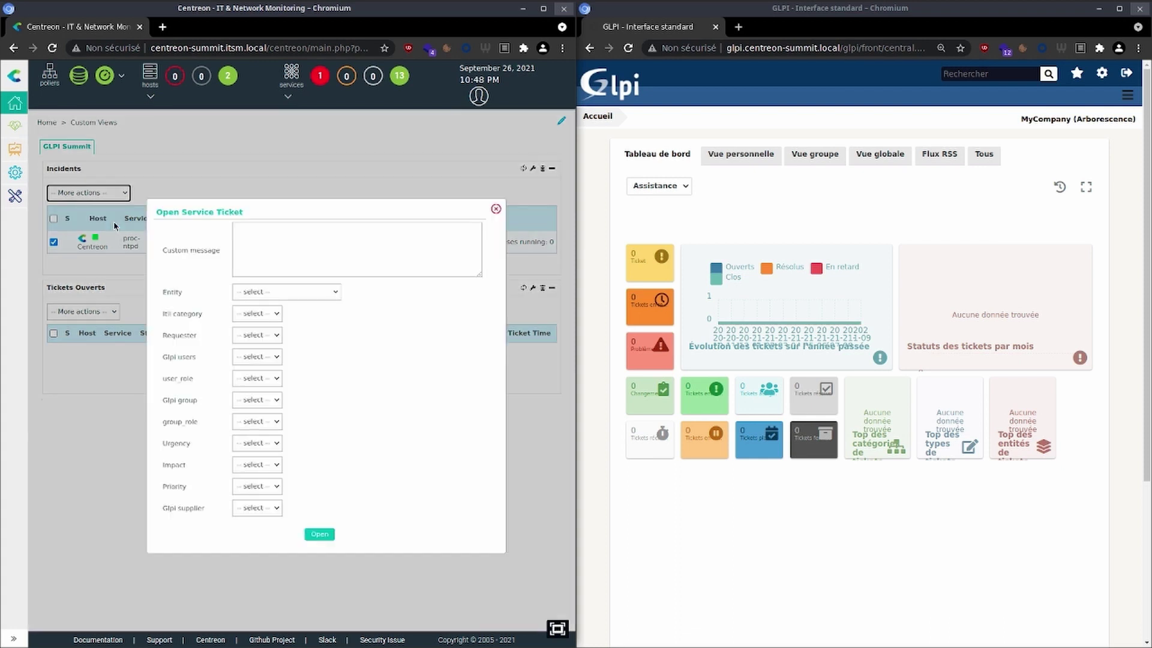
- Enter the custom message "Attention il ne va plus être à l'heure !" and set the ticket's entity to MyCompany > Paris
{"action": "left_click", "coordinate": [290, 238]}
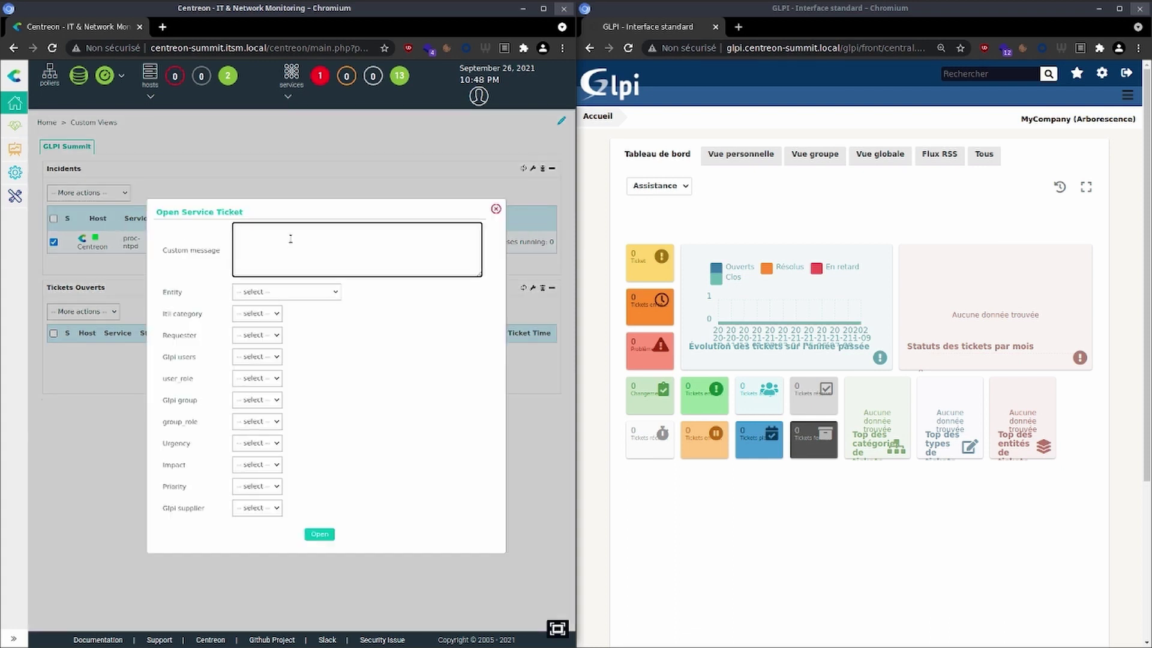
{"action": "type", "text": "Attention il ne va plus étre à l'heure !"}
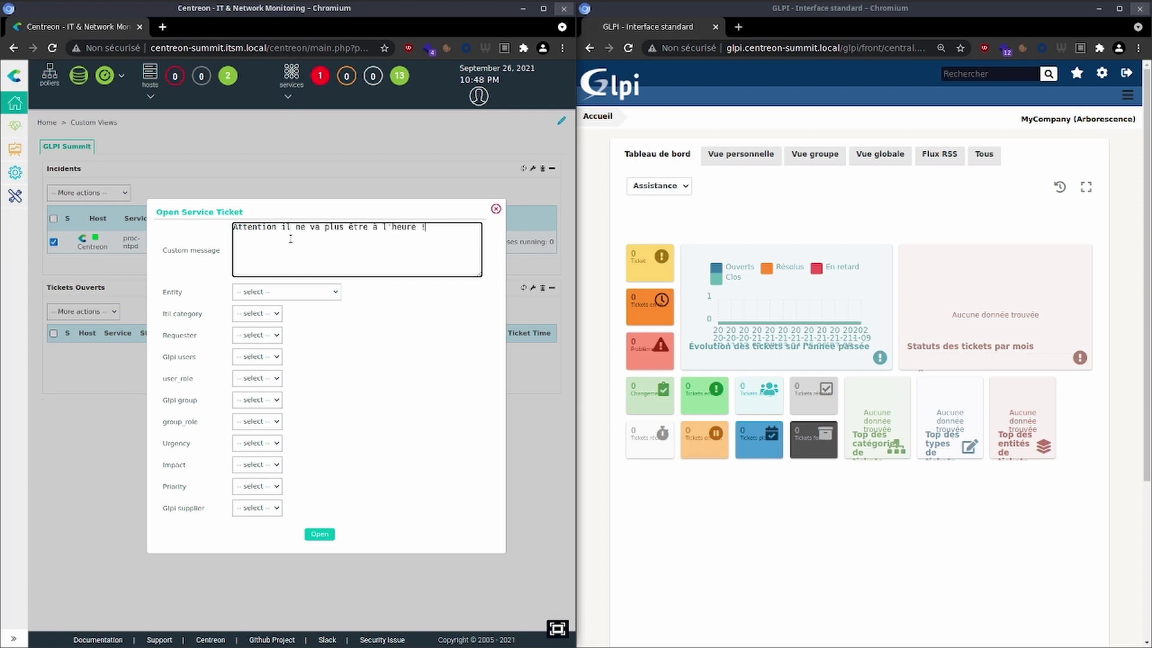
{"action": "left_click", "coordinate": [296, 298]}
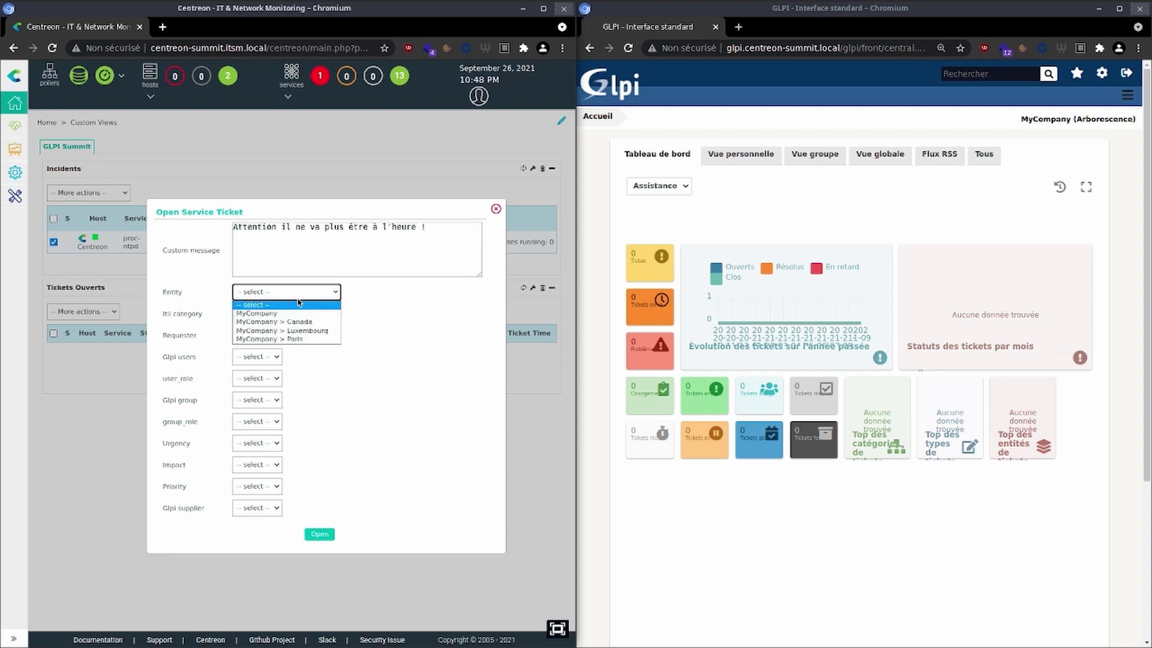
{"action": "left_click", "coordinate": [329, 340]}
- Set the requester to tech and Glpi users to glpi, then submit the service ticket and dismiss the confirmation
{"action": "left_click", "coordinate": [270, 335]}
{"action": "left_click", "coordinate": [277, 374]}
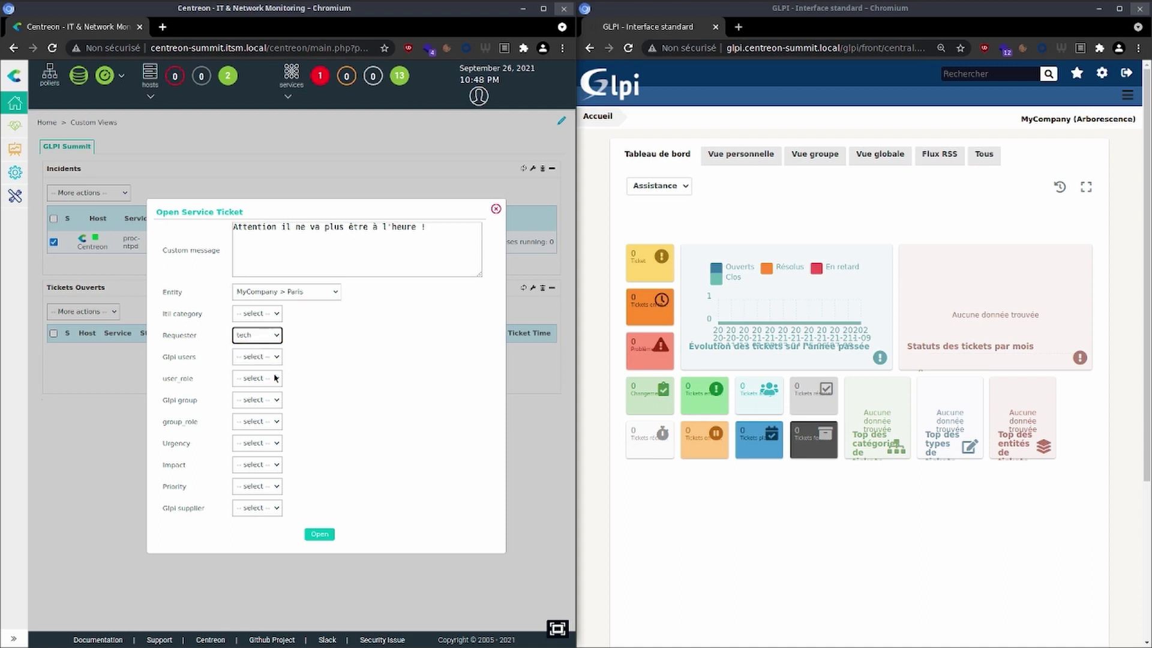
{"action": "left_click", "coordinate": [260, 359]}
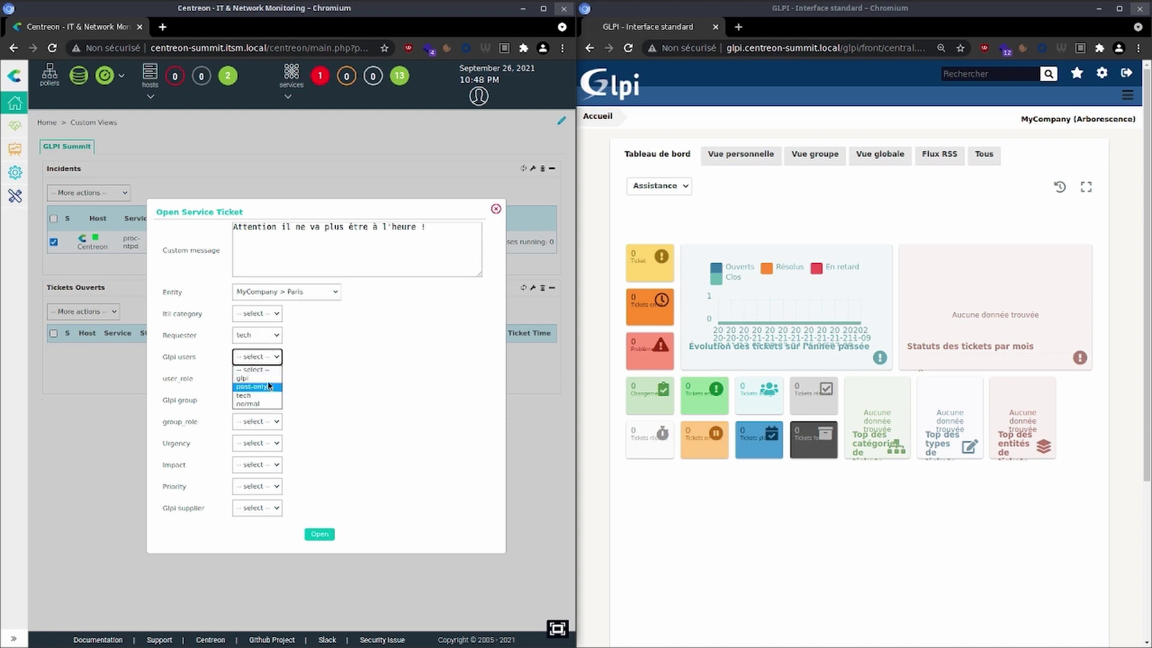
{"action": "left_click", "coordinate": [264, 379]}
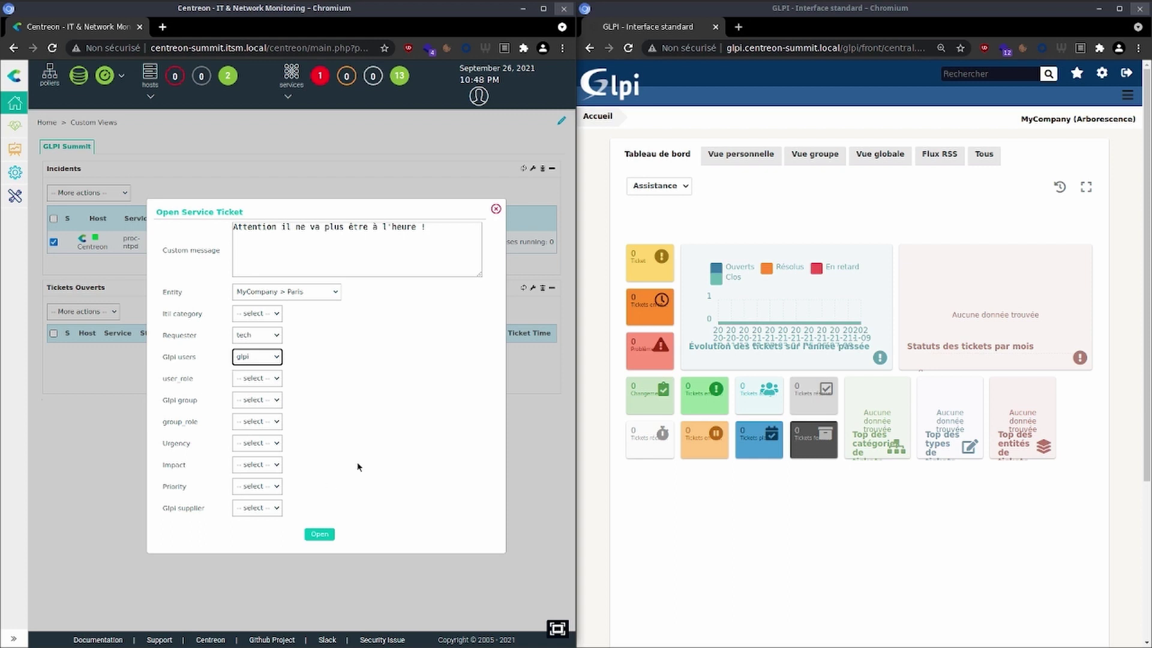
{"action": "left_click", "coordinate": [319, 537]}
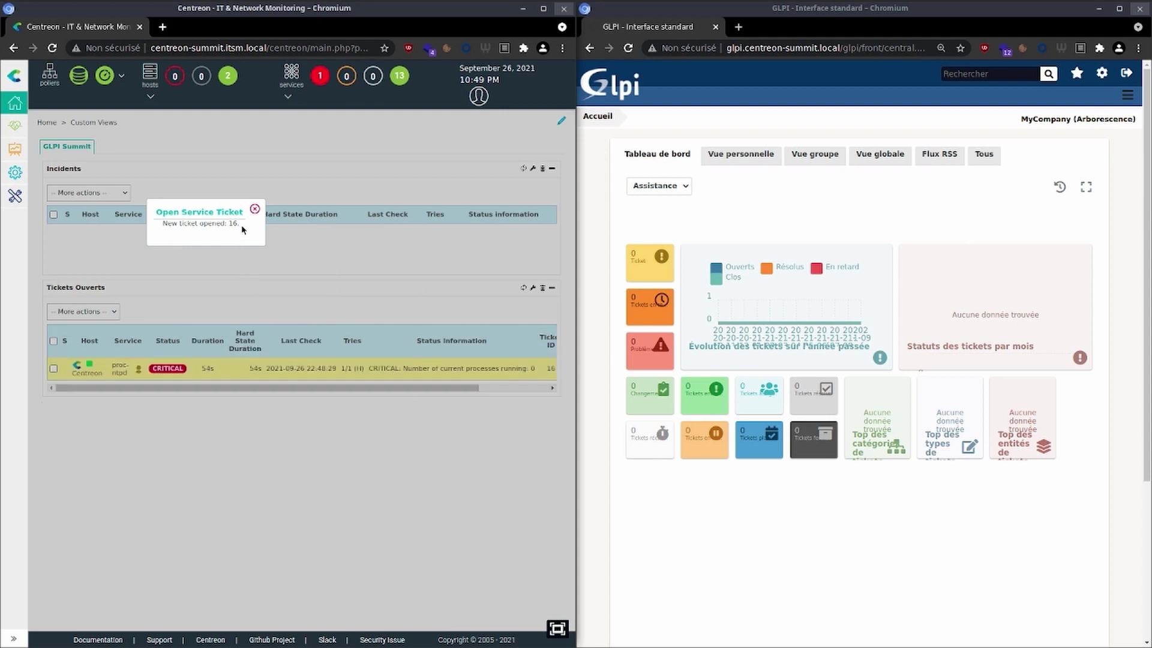
{"action": "left_click", "coordinate": [256, 209]}
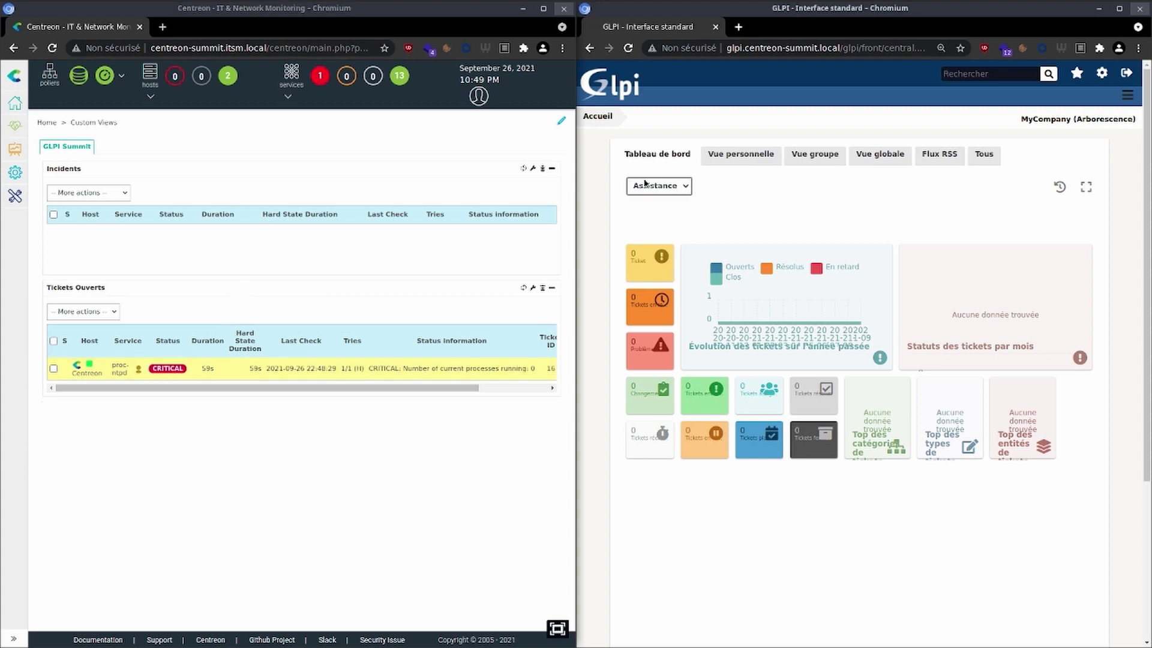
- Switch to GLPI, reload the dashboard and view the proc-ntpd ticket's description in the ticket list
{"action": "left_click", "coordinate": [609, 79]}
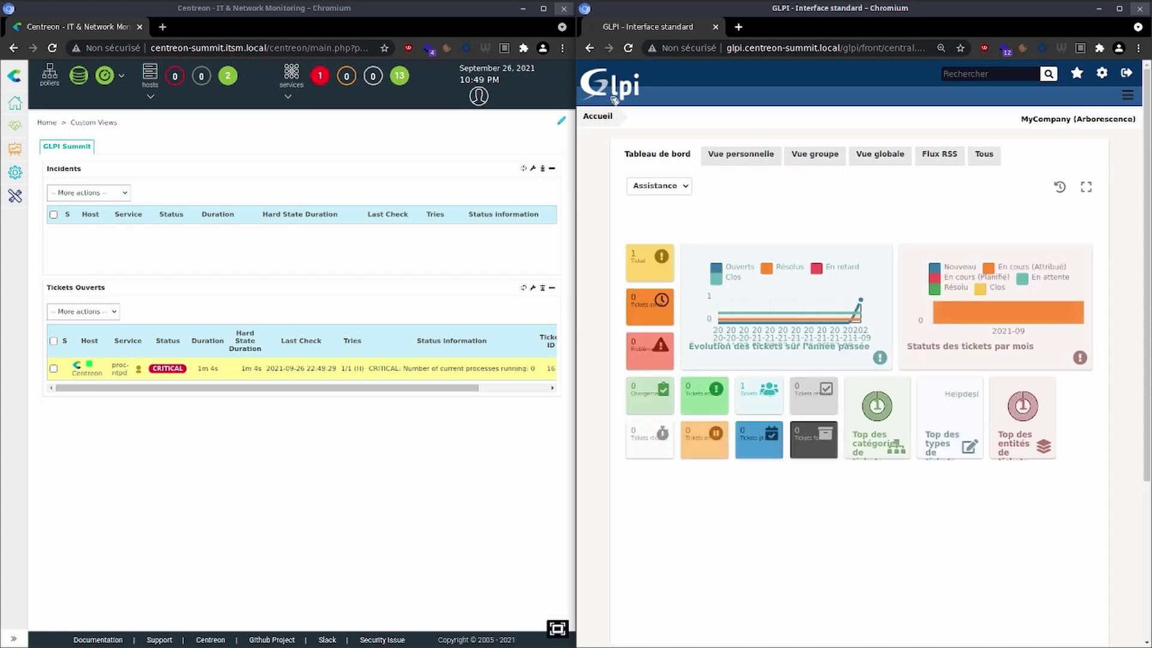
{"action": "left_click", "coordinate": [649, 267]}
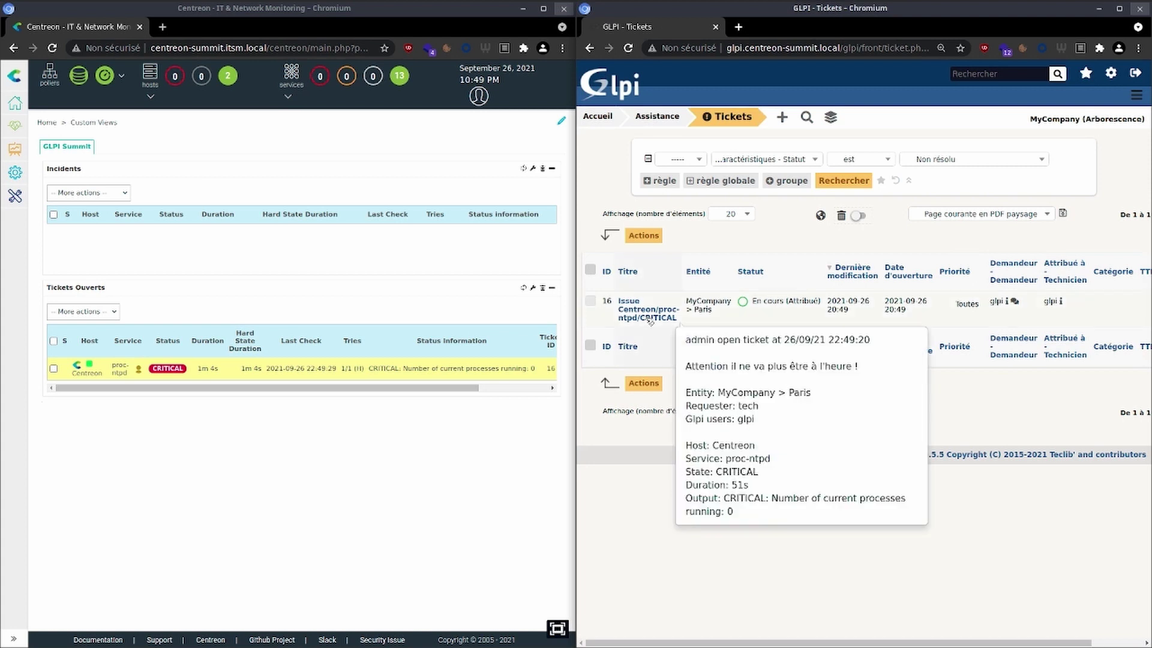
{"action": "mouse_move", "coordinate": [650, 321]}
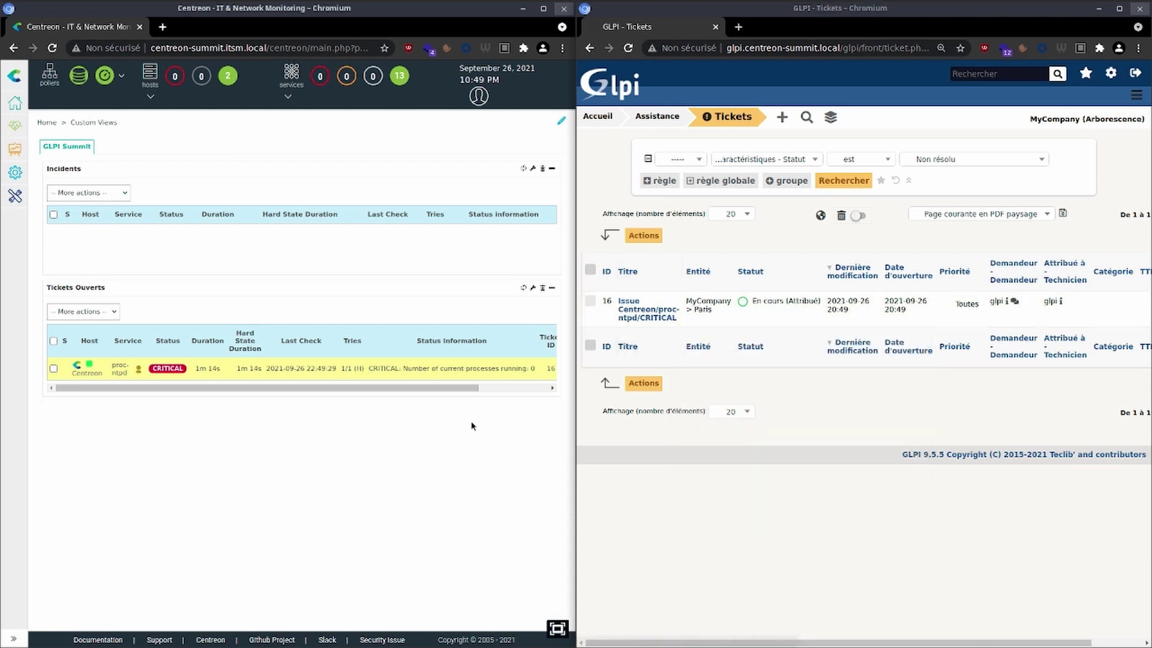
- Maximize the Centreon window and check the acknowledgement comment on proc-ntpd in Resources Status
{"action": "key", "text": "super+Up"}
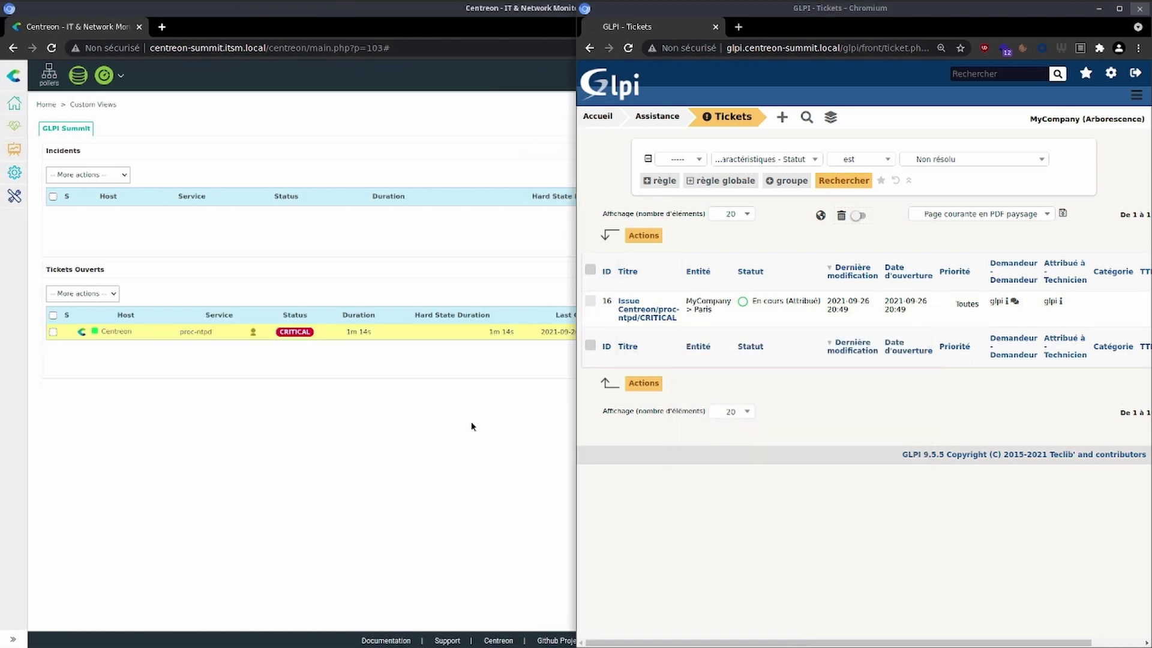
{"action": "left_click", "coordinate": [473, 426]}
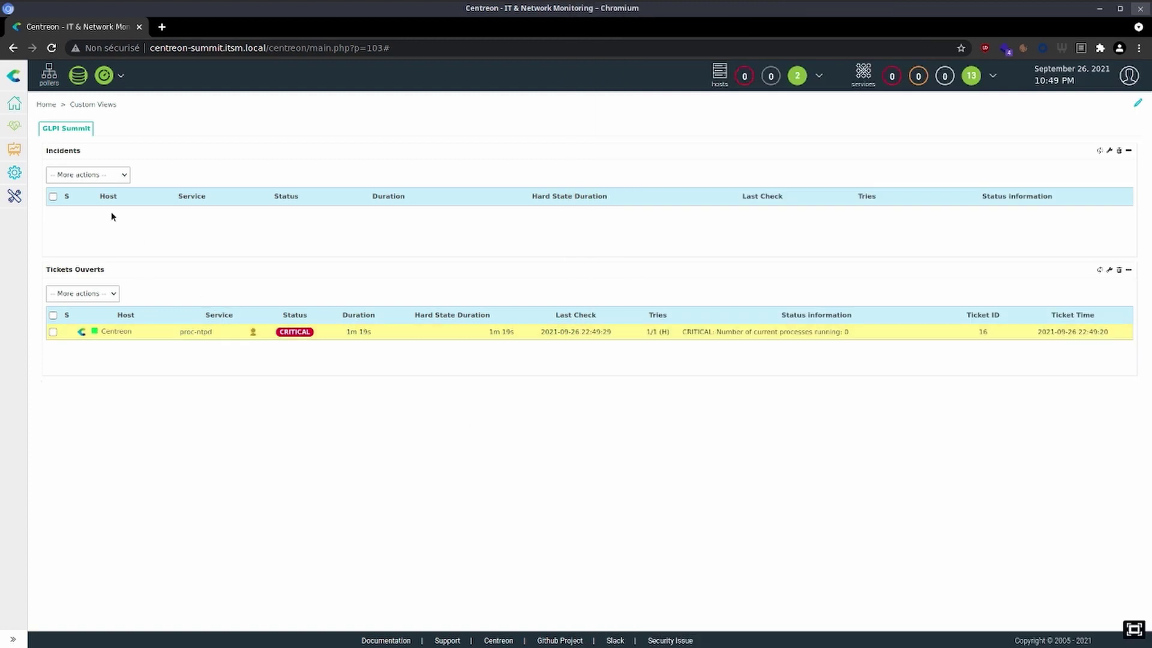
{"action": "mouse_move", "coordinate": [17, 125]}
{"action": "left_click", "coordinate": [58, 123]}
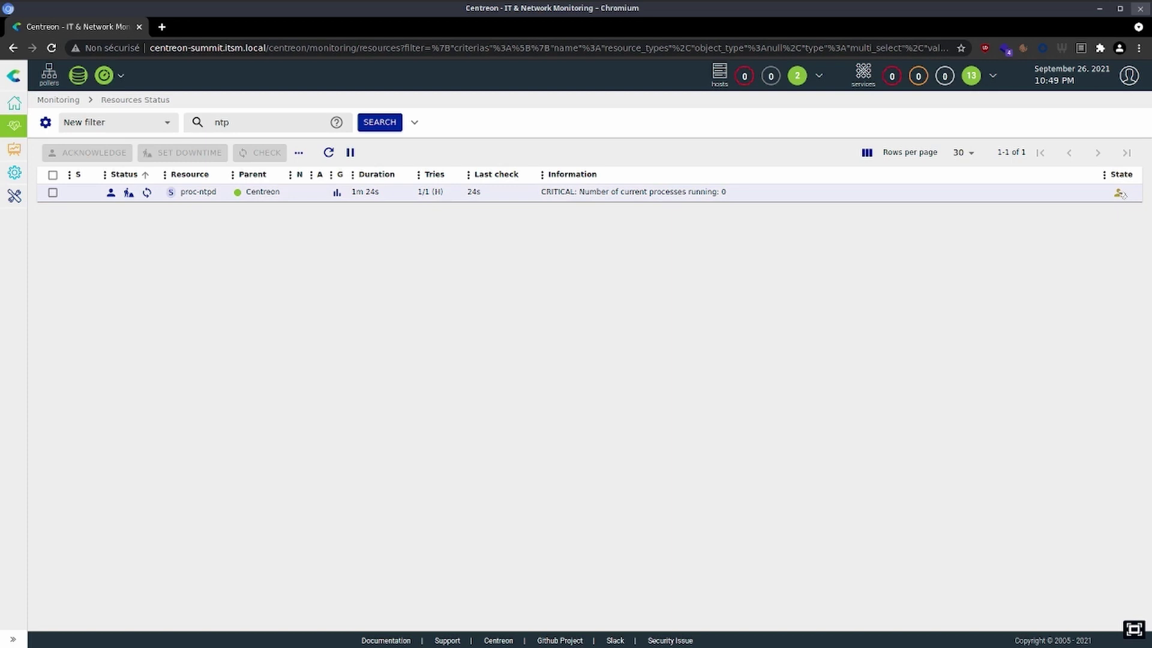
{"action": "mouse_move", "coordinate": [1119, 193]}
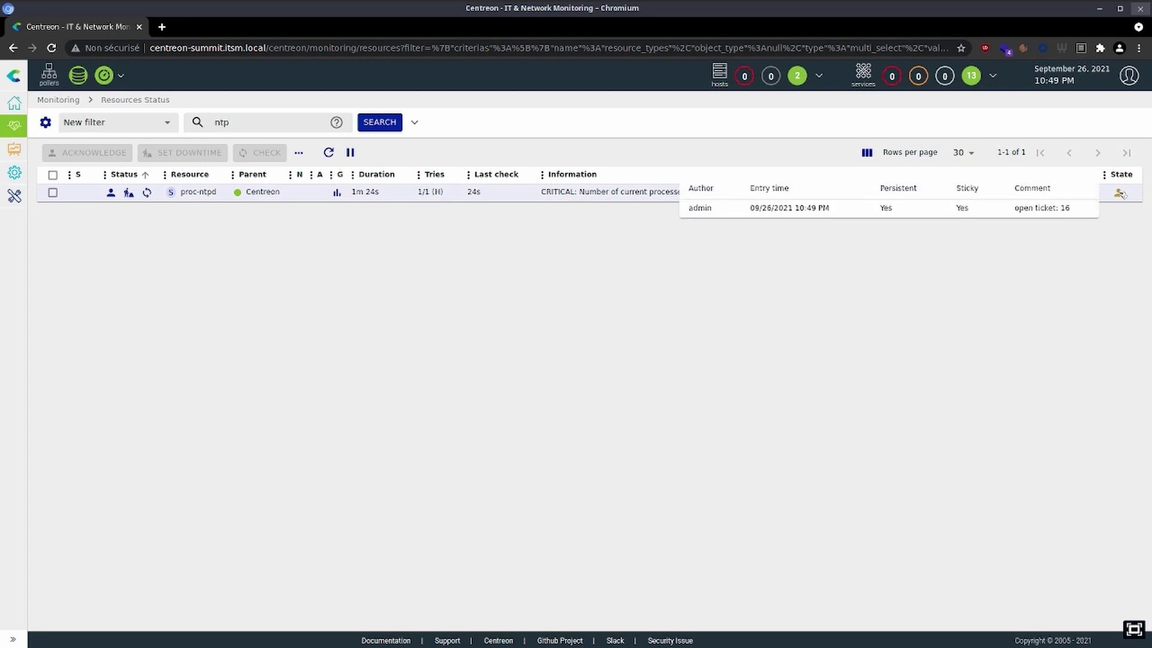
{"action": "left_click_drag", "start_coordinate": [1072, 208], "coordinate": [1016, 209]}
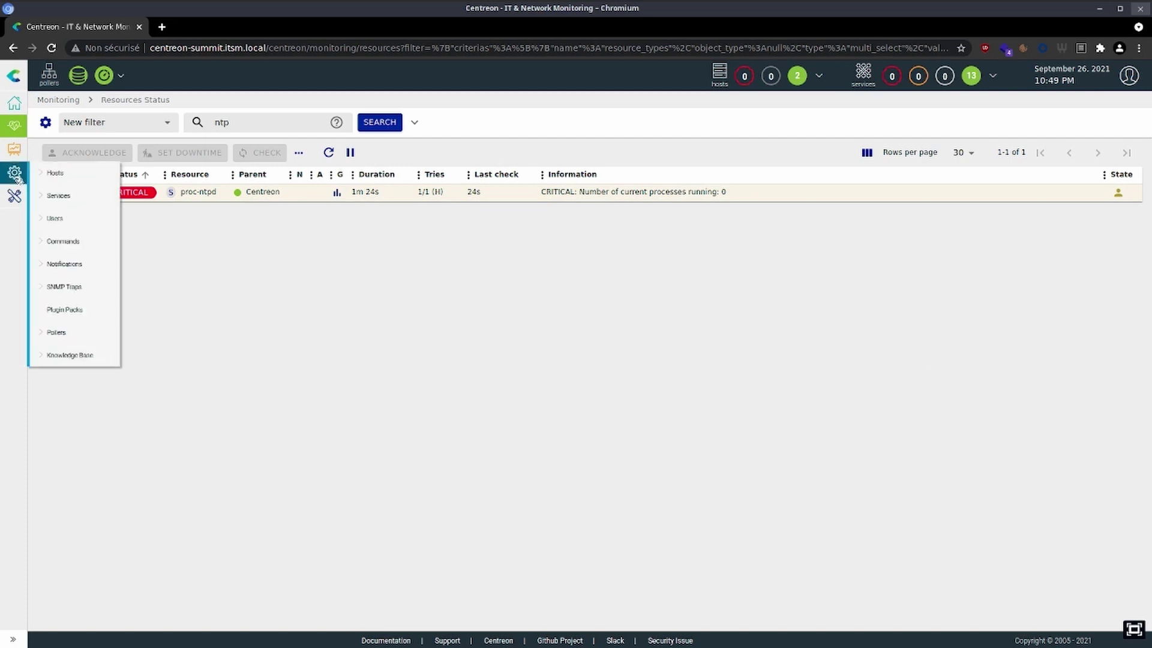
- Return to the custom view and close the proc-ntpd ticket from the Tickets Ouverts widget
{"action": "left_click", "coordinate": [51, 105]}
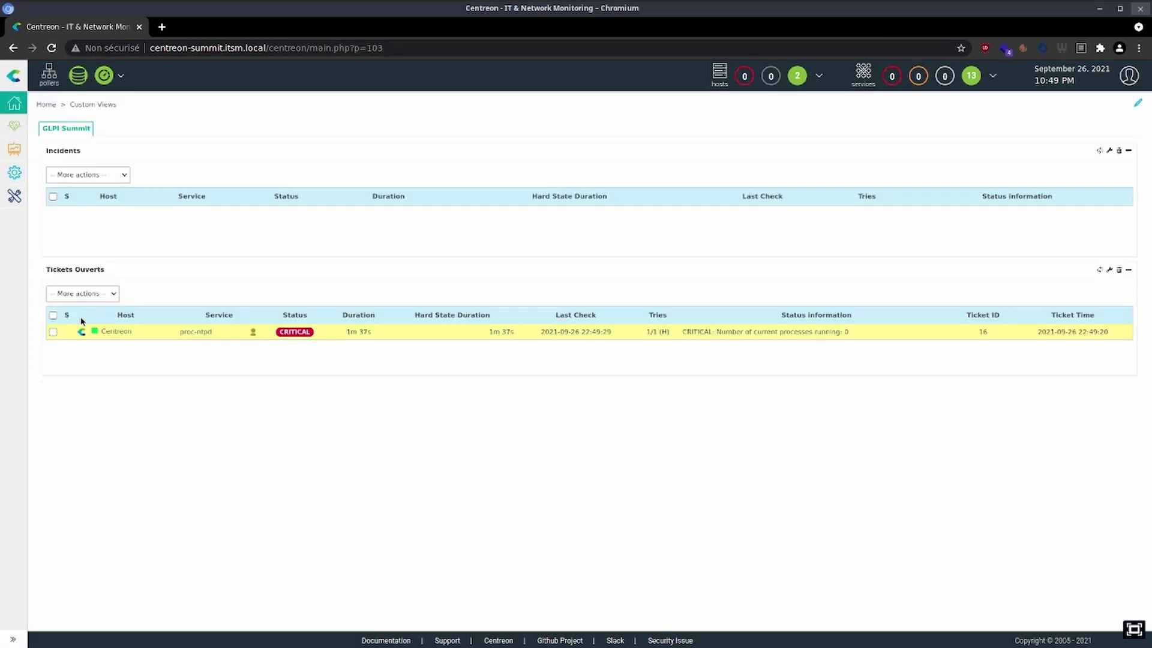
{"action": "left_click", "coordinate": [53, 332]}
{"action": "left_click", "coordinate": [82, 295]}
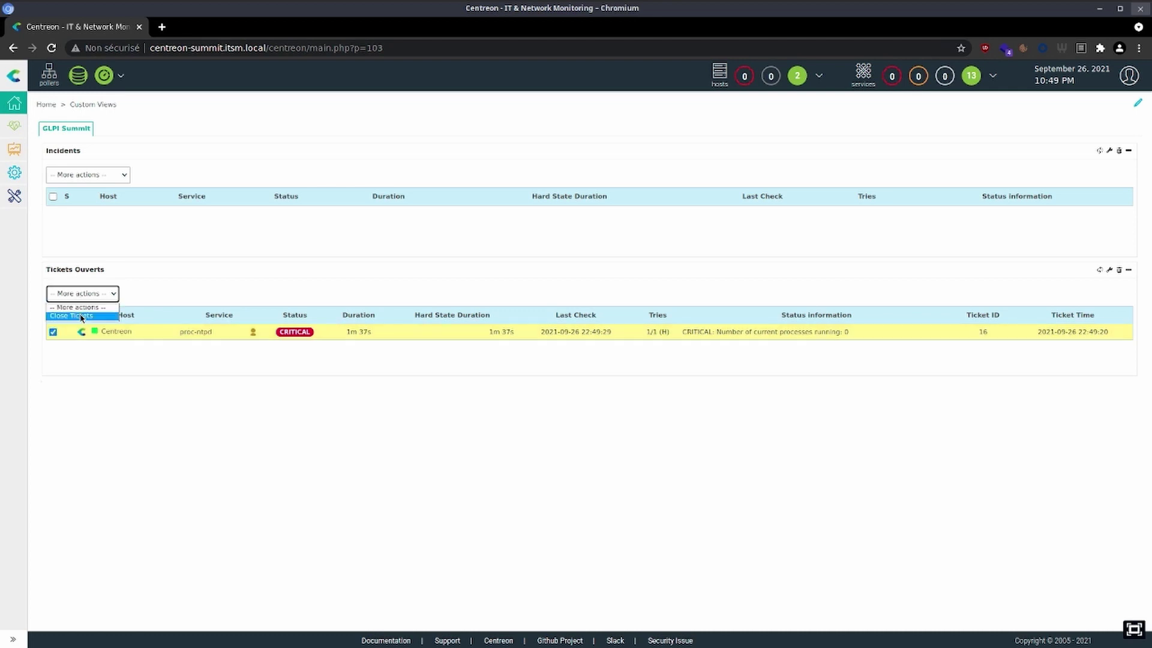
{"action": "left_click", "coordinate": [81, 317]}
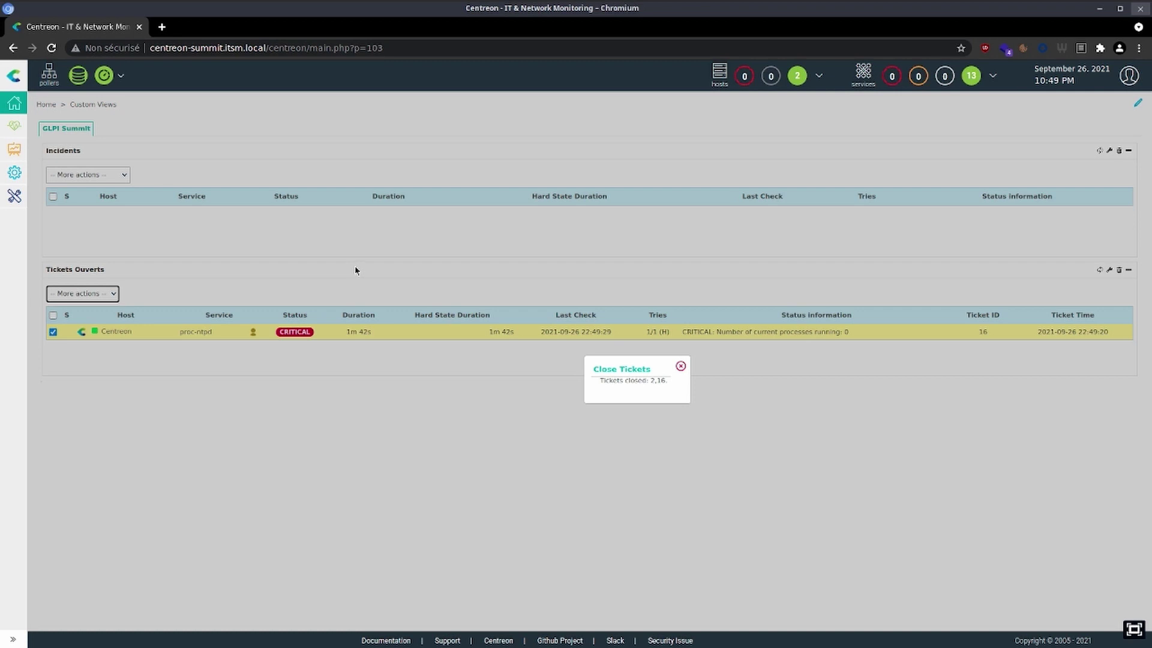
{"action": "left_click", "coordinate": [681, 367]}
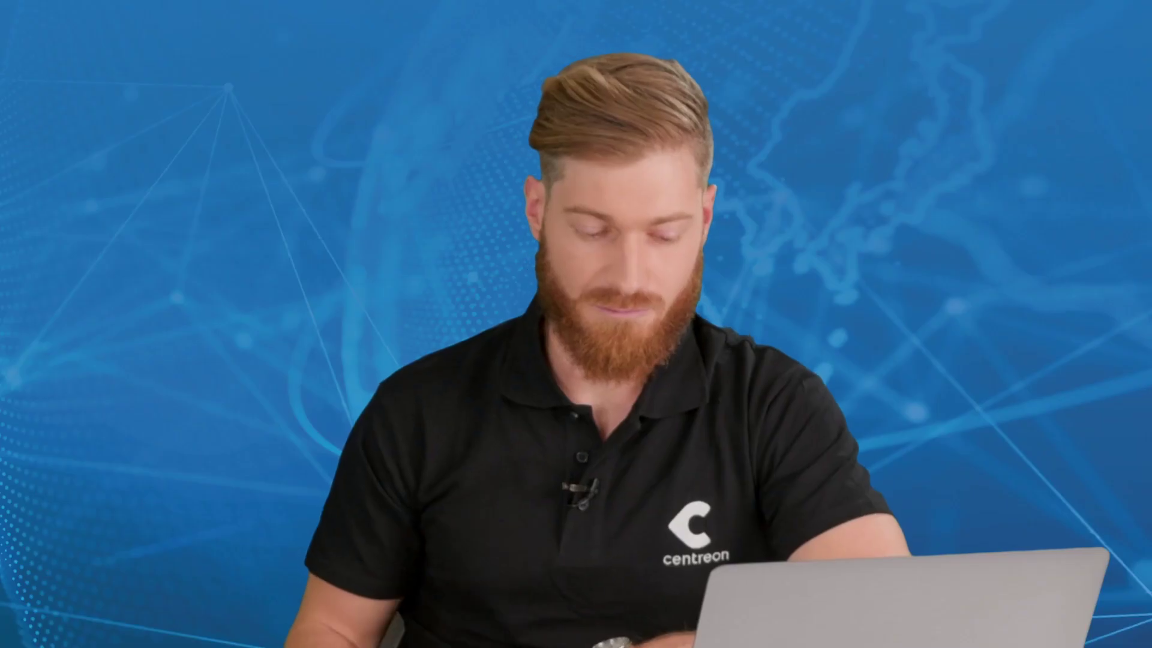
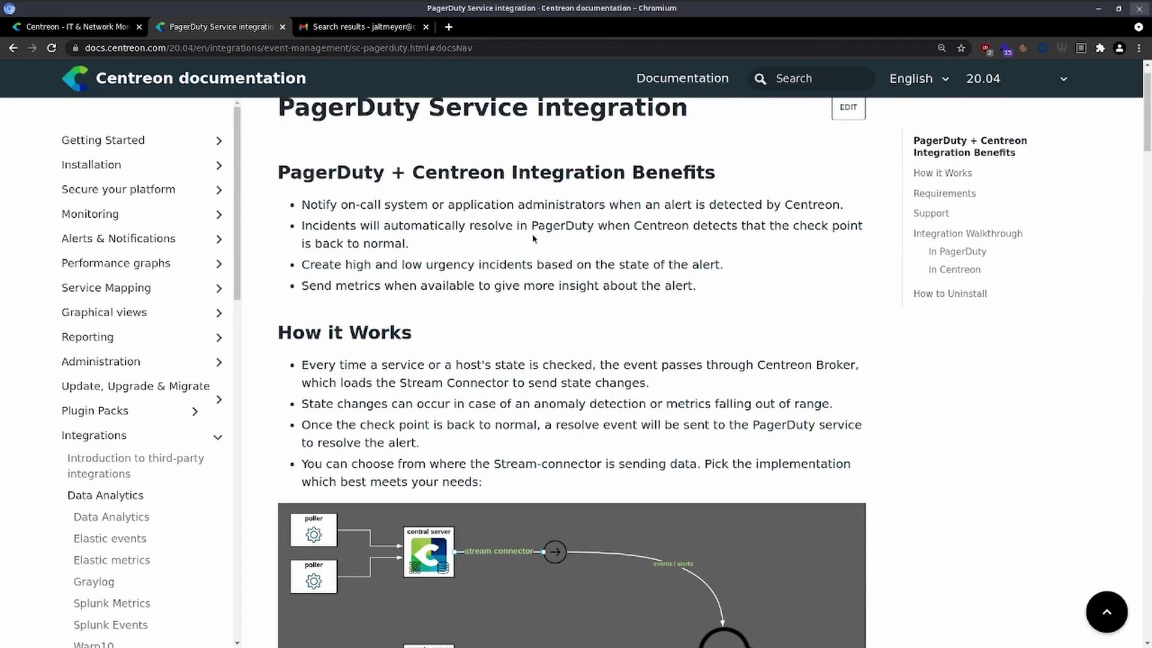
- Read through the PagerDuty integration documentation, from how it works and the requirements to the Centreon installation and broker configuration
{"action": "scroll", "coordinate": [533, 238], "scroll_direction": "down", "scroll_amount": 2}
{"action": "scroll", "coordinate": [533, 238], "scroll_direction": "down", "scroll_amount": 5}
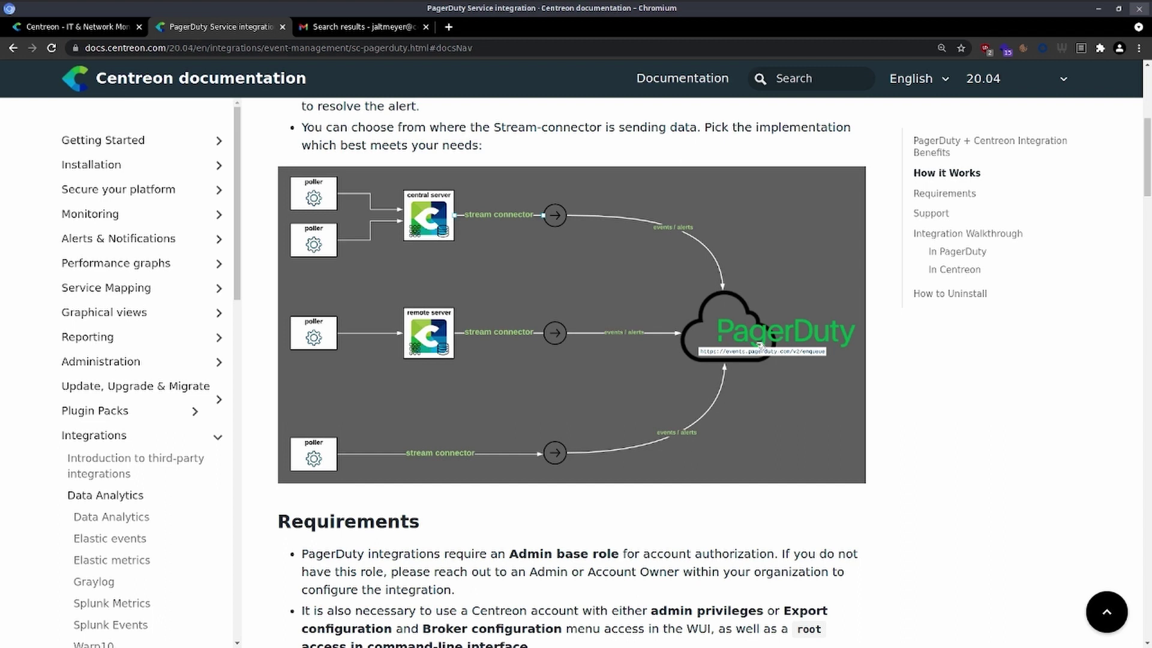
{"action": "scroll", "coordinate": [761, 346], "scroll_direction": "down", "scroll_amount": 5}
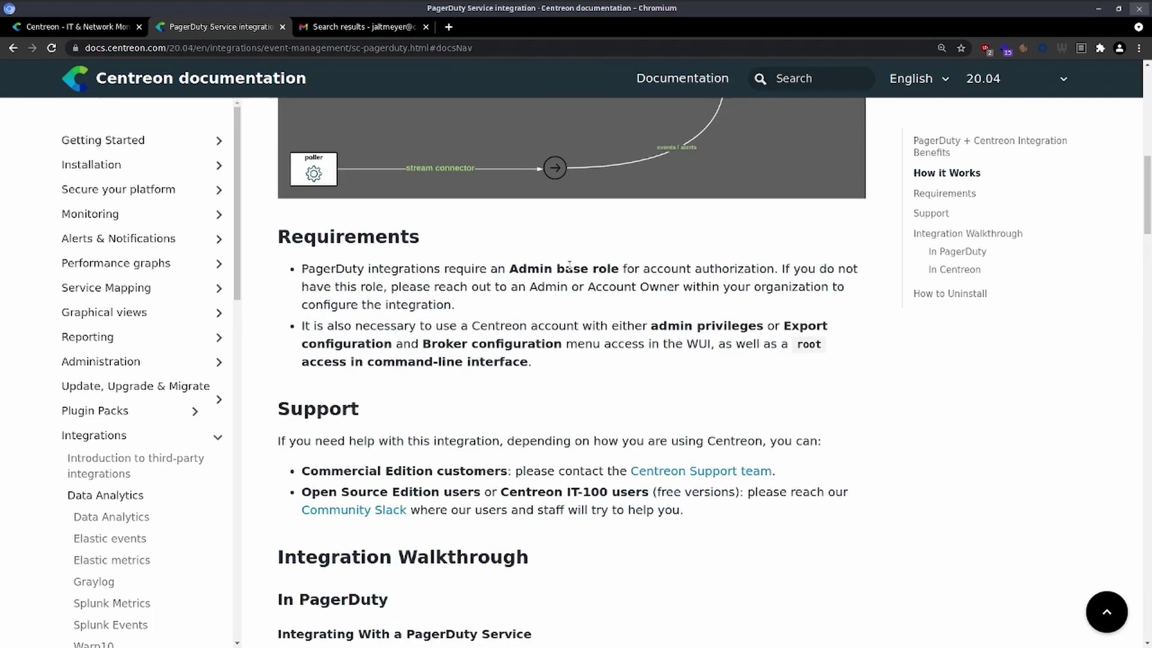
{"action": "scroll", "coordinate": [569, 265], "scroll_direction": "down", "scroll_amount": 1}
{"action": "scroll", "coordinate": [569, 265], "scroll_direction": "down", "scroll_amount": 3}
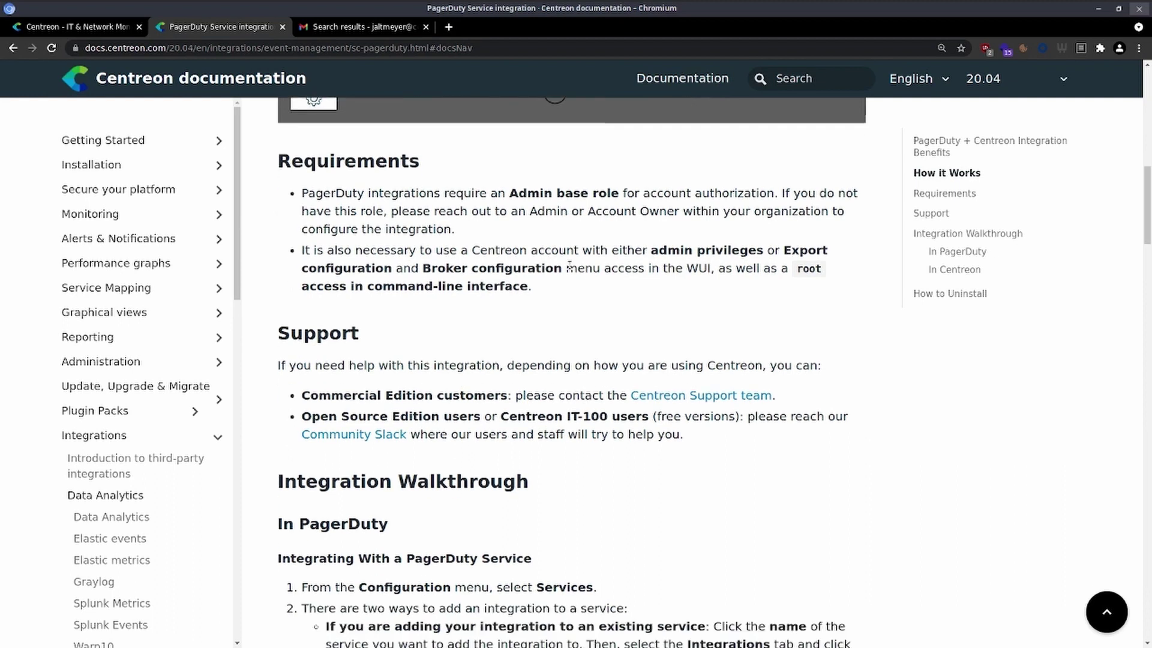
{"action": "scroll", "coordinate": [570, 265], "scroll_direction": "down", "scroll_amount": 4}
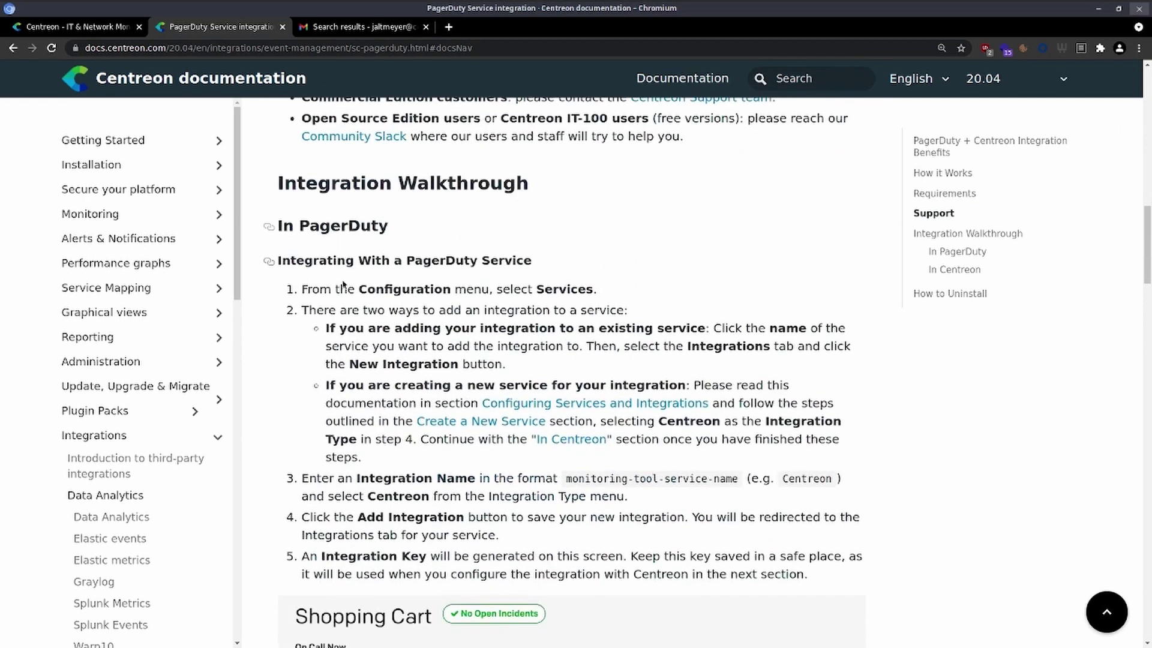
{"action": "scroll", "coordinate": [276, 264], "scroll_direction": "down", "scroll_amount": 5}
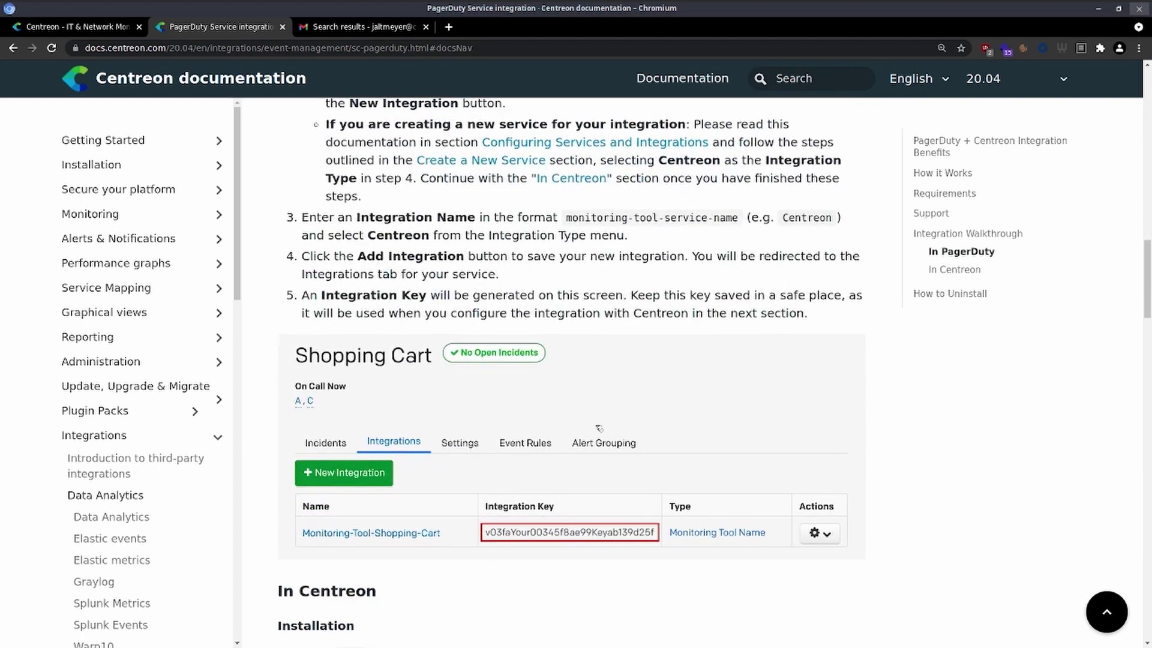
{"action": "scroll", "coordinate": [599, 428], "scroll_direction": "down", "scroll_amount": 8}
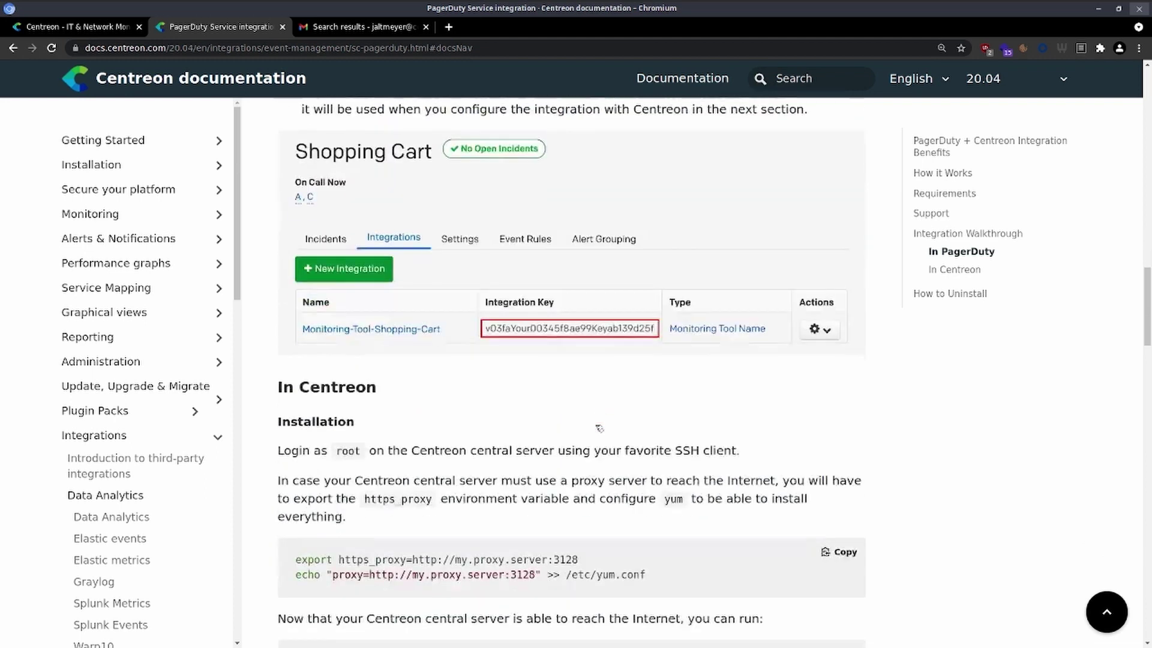
{"action": "scroll", "coordinate": [597, 428], "scroll_direction": "down", "scroll_amount": 2}
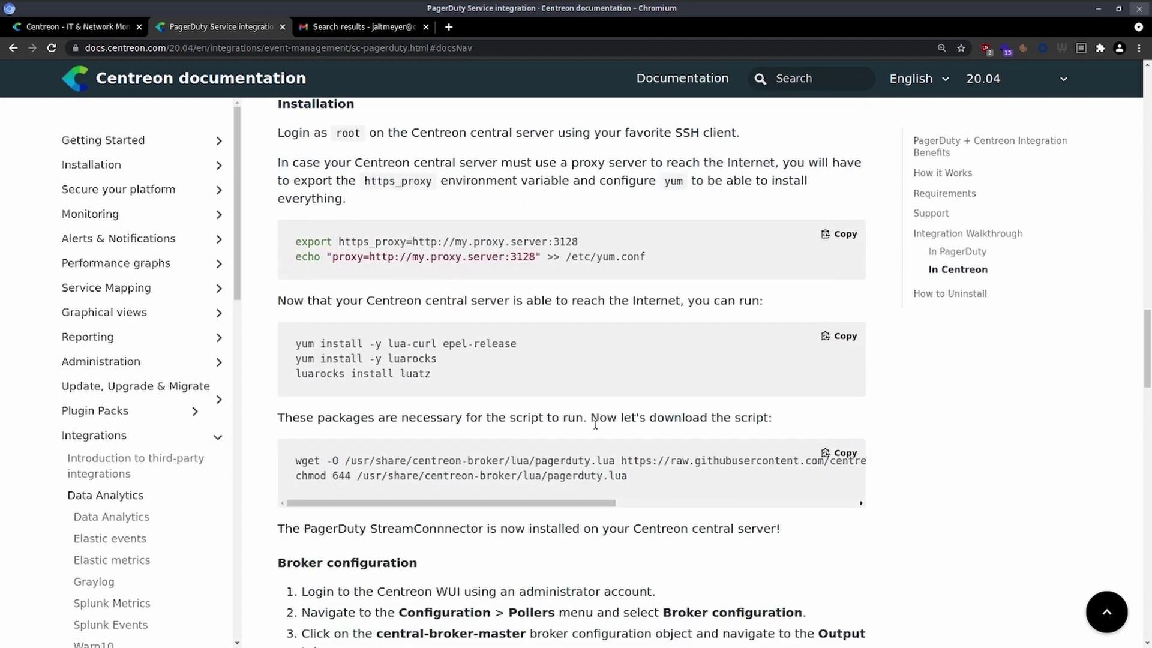
{"action": "mouse_move", "coordinate": [586, 502]}
{"action": "left_mouse_down"}
{"action": "mouse_move", "coordinate": [780, 503]}
{"action": "mouse_move", "coordinate": [585, 502]}
{"action": "left_mouse_up"}
{"action": "scroll", "coordinate": [556, 349], "scroll_direction": "down", "scroll_amount": 6}
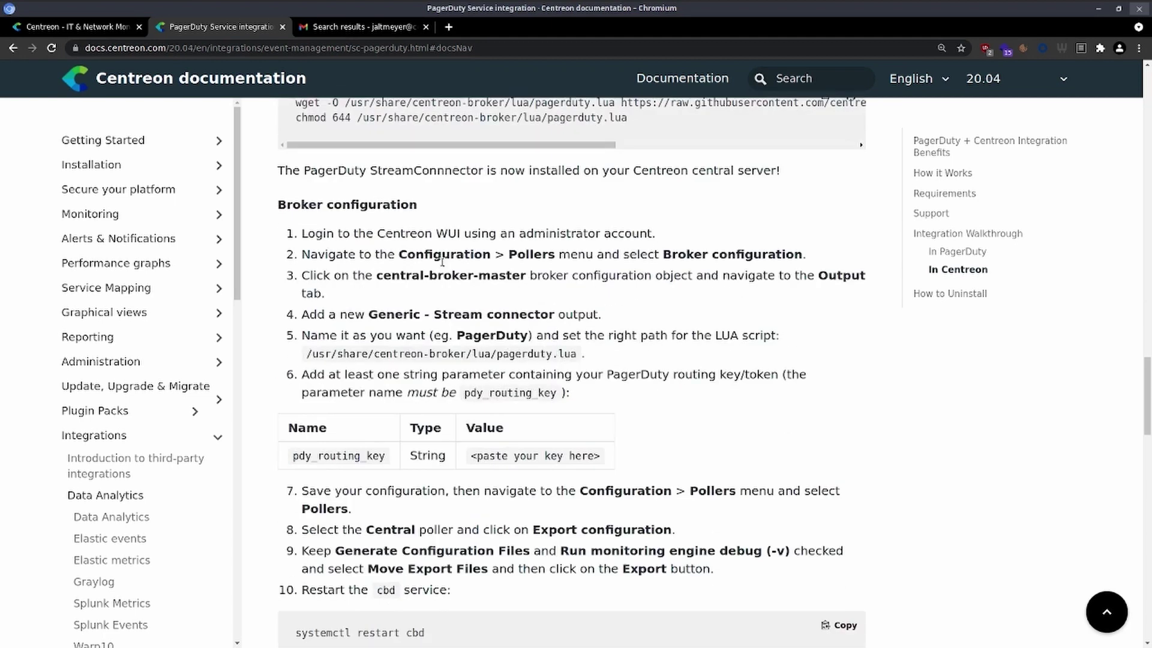
{"action": "scroll", "coordinate": [442, 263], "scroll_direction": "down", "scroll_amount": 4}
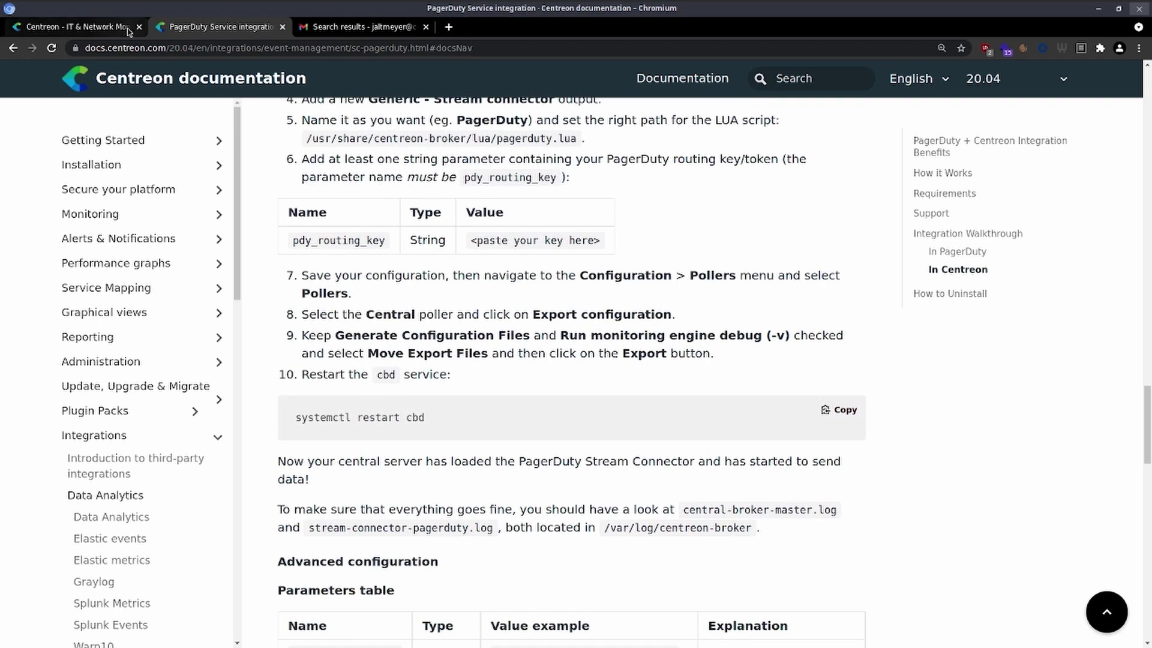
- Switch back to Centreon, open the central-broker-master broker configuration and expand its stream connector output
{"action": "left_click", "coordinate": [128, 31]}
{"action": "mouse_move", "coordinate": [15, 172]}
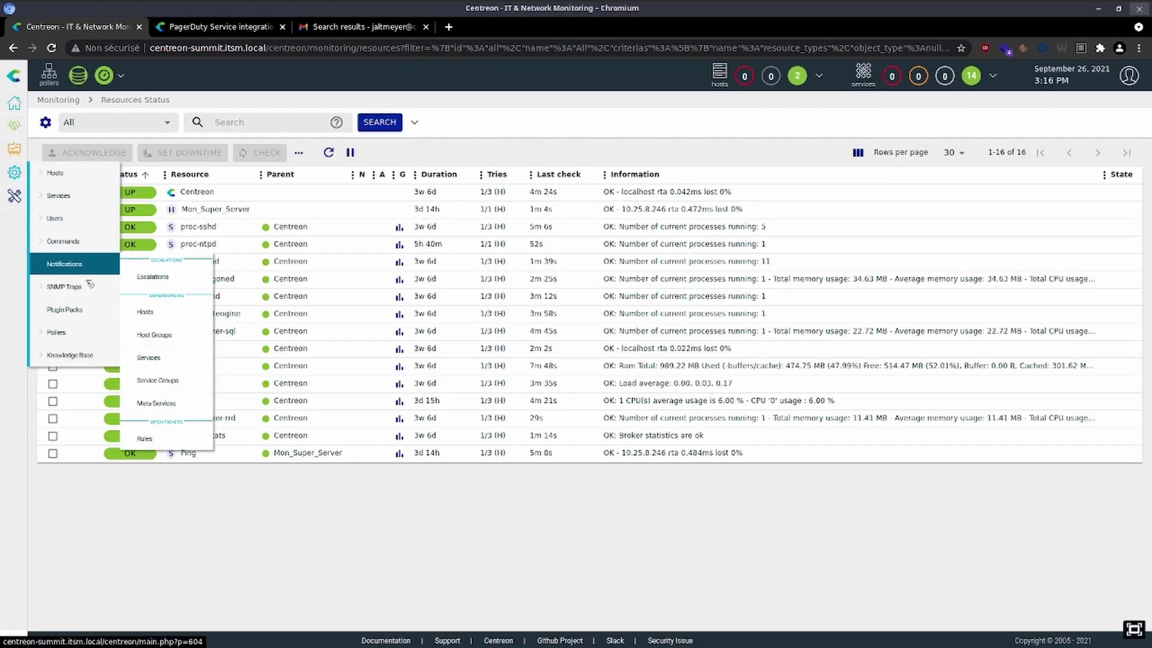
{"action": "left_click", "coordinate": [155, 376]}
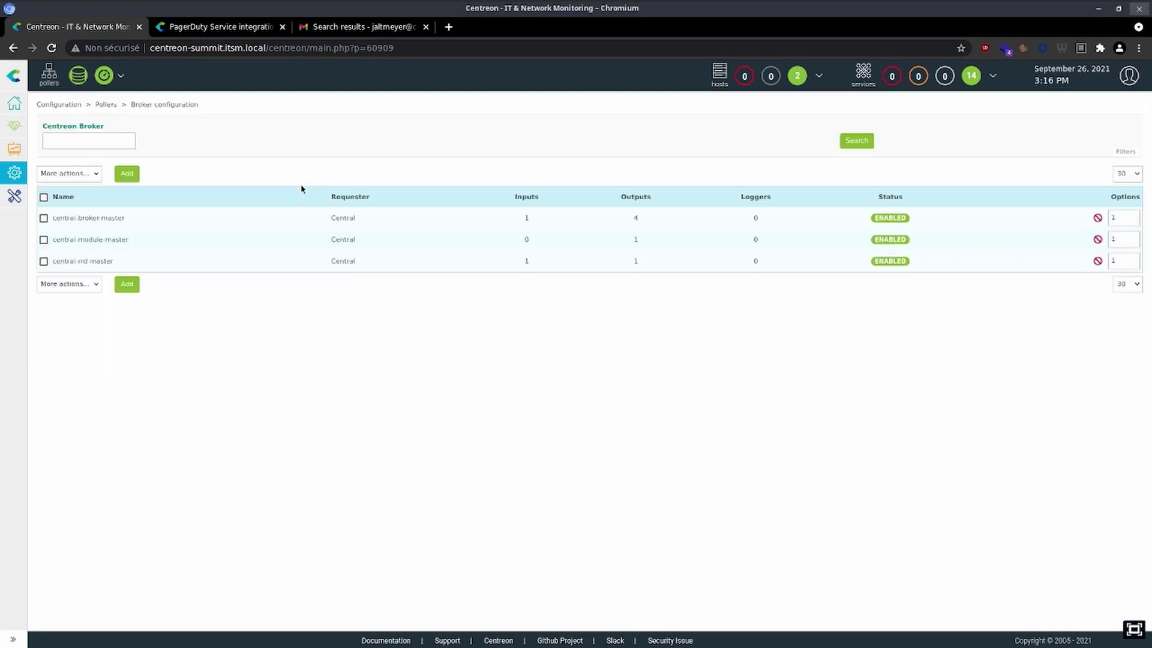
{"action": "left_click", "coordinate": [114, 220]}
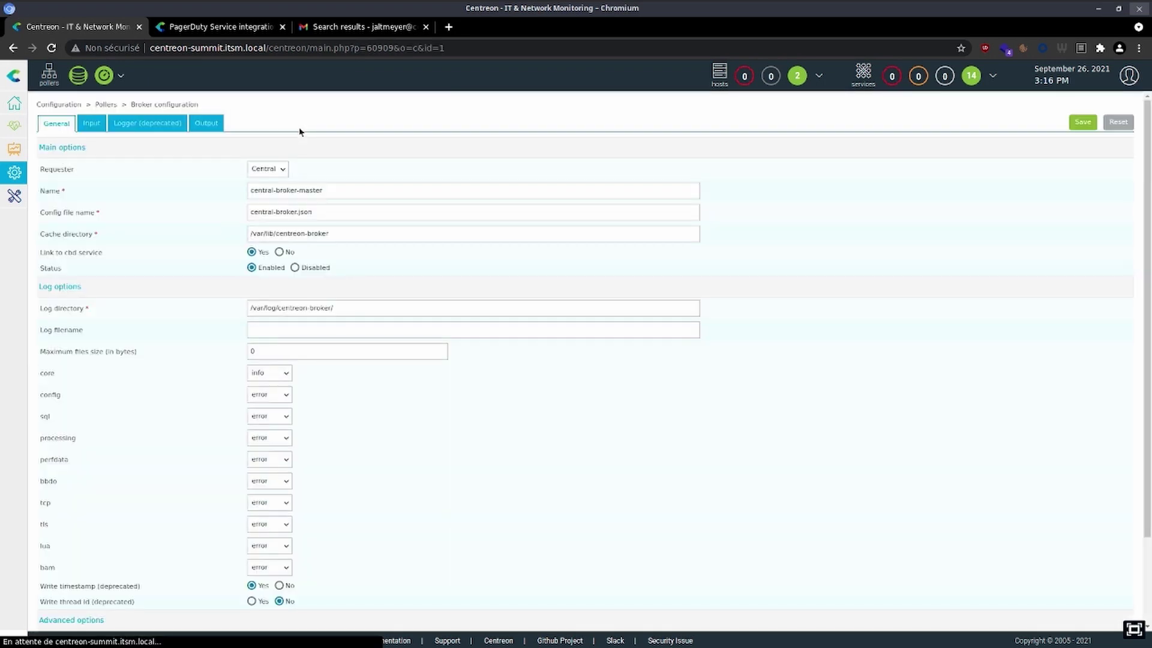
{"action": "left_click", "coordinate": [206, 123]}
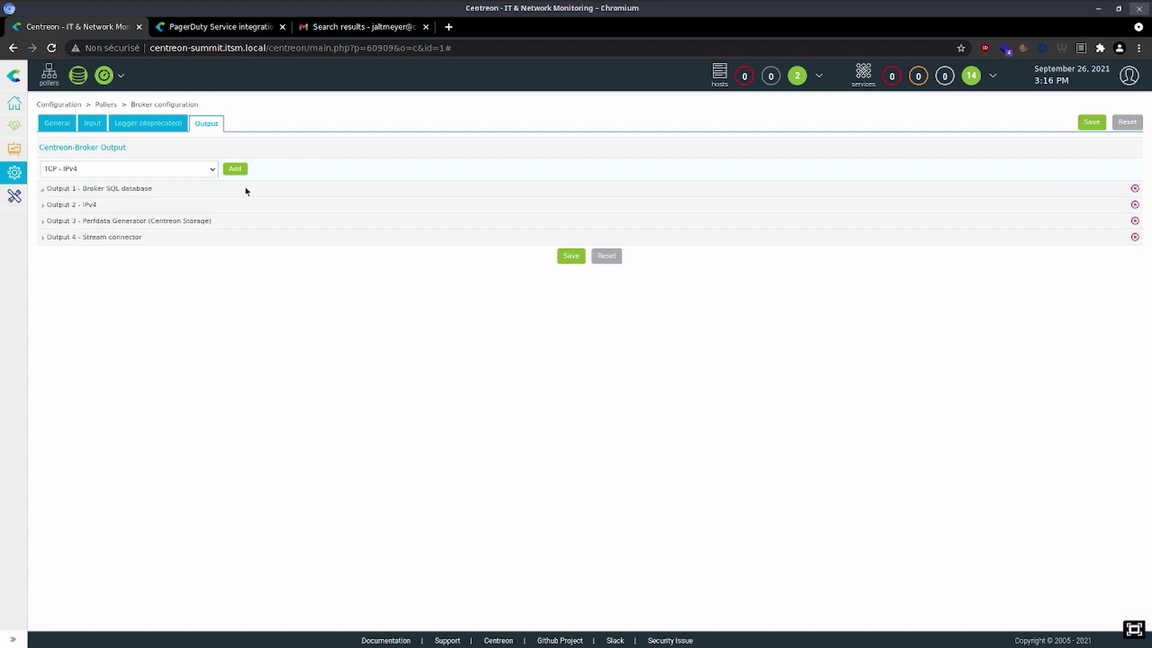
{"action": "left_click", "coordinate": [115, 236]}
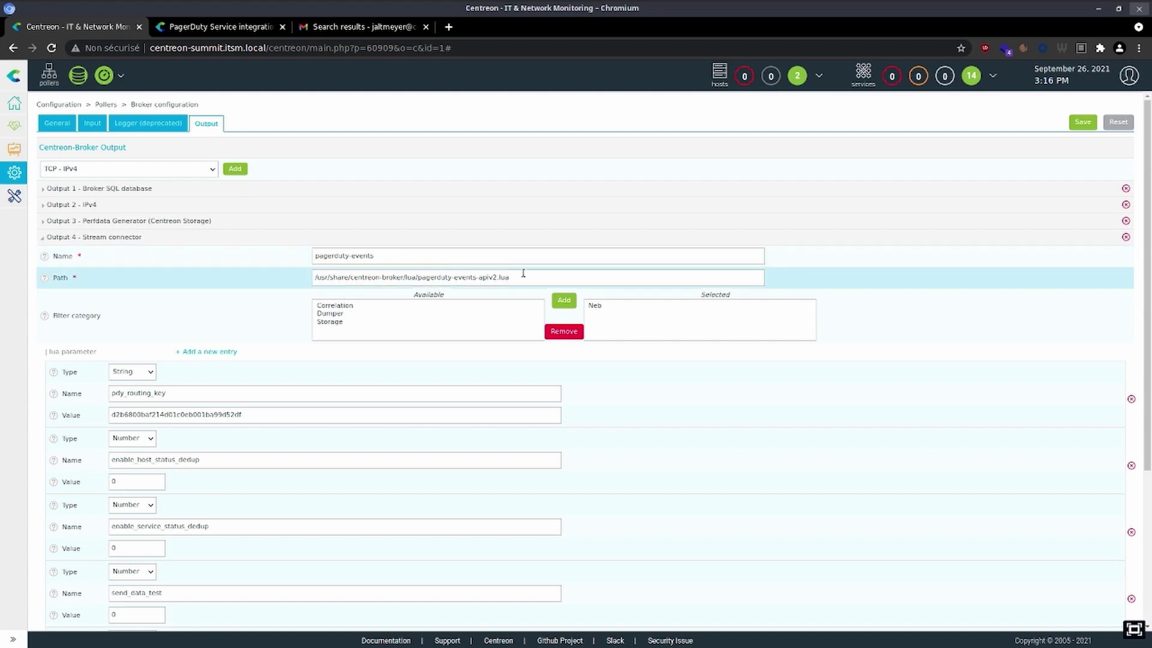
- Review the pagerduty-events stream connector output's Lua script path, Neb filter category and Lua parameters
{"action": "left_click_drag", "start_coordinate": [523, 276], "coordinate": [433, 277]}
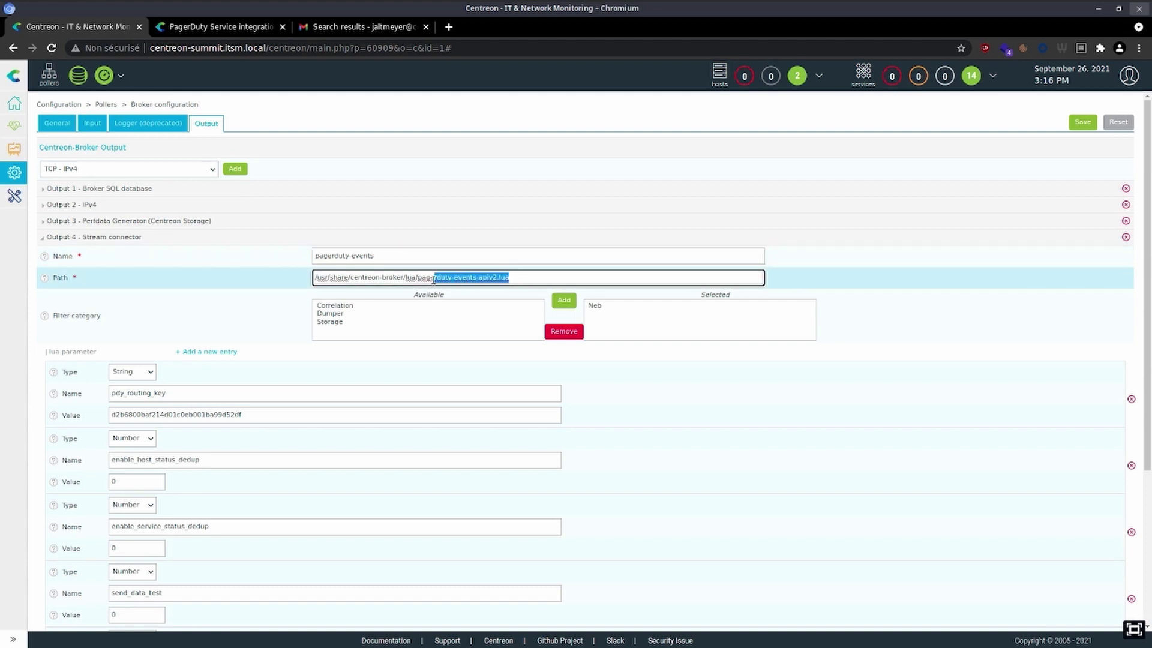
{"action": "scroll", "coordinate": [433, 281], "scroll_direction": "down", "scroll_amount": 1}
{"action": "left_click", "coordinate": [624, 276]}
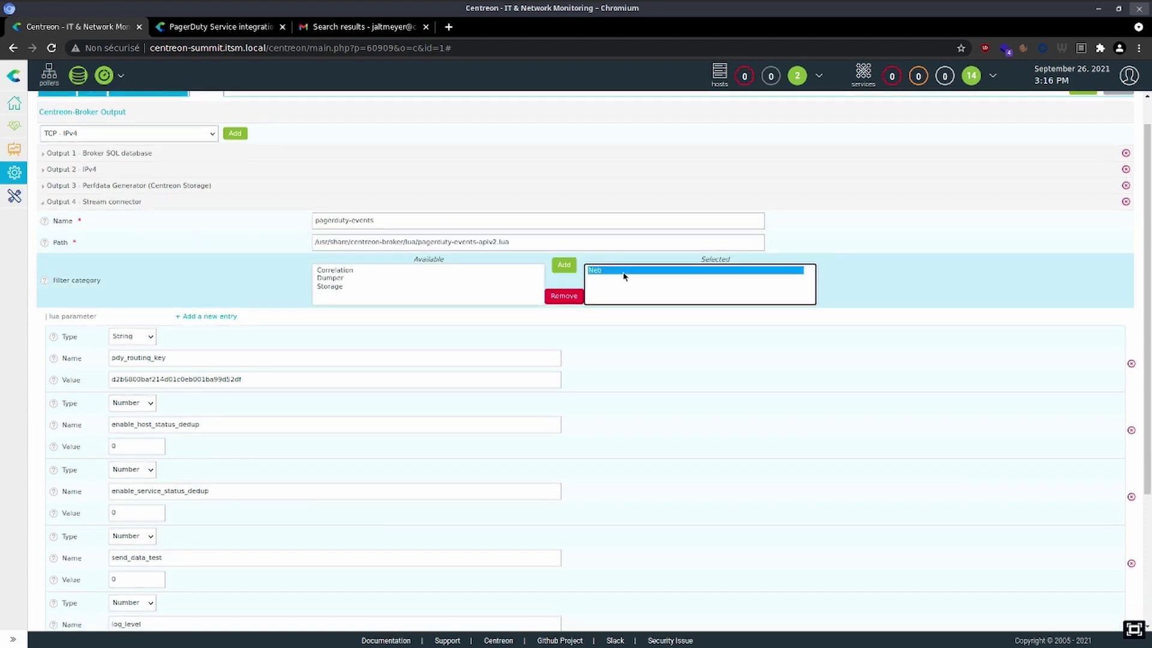
{"action": "scroll", "coordinate": [624, 276], "scroll_direction": "down", "scroll_amount": 3}
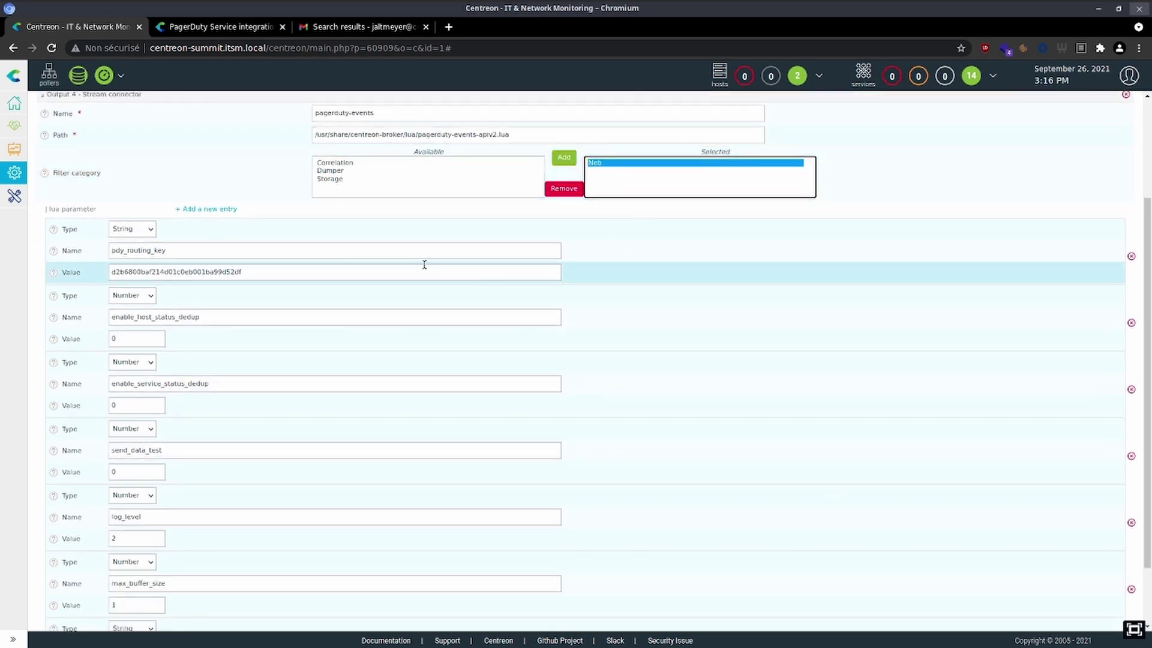
{"action": "scroll", "coordinate": [424, 264], "scroll_direction": "down", "scroll_amount": 2}
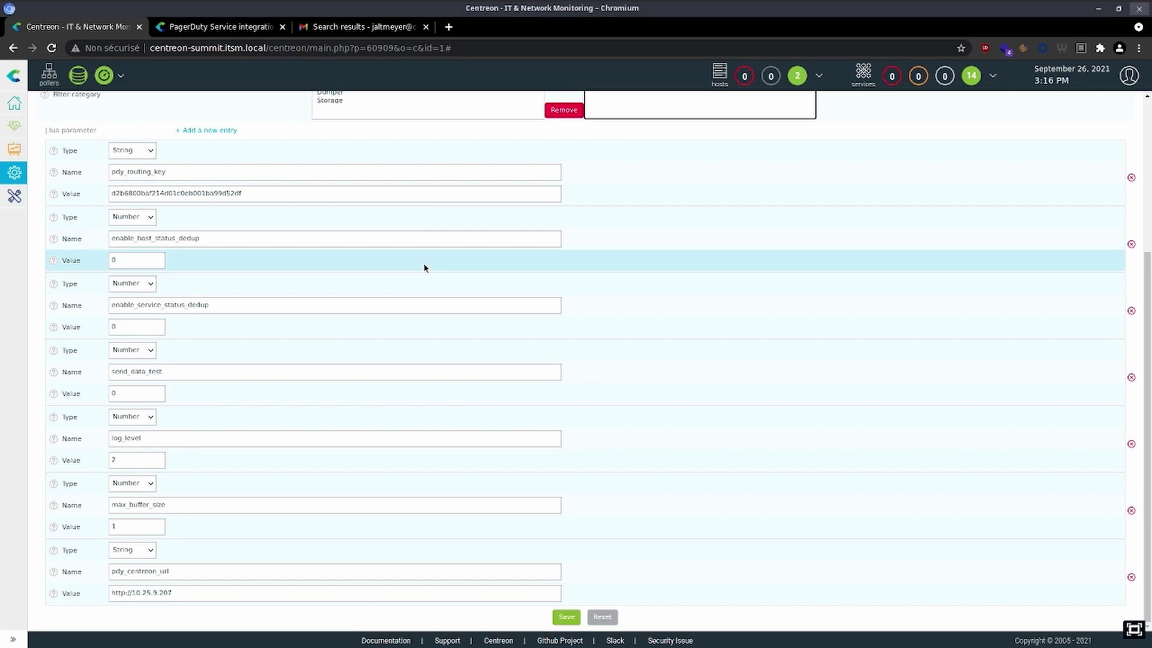
- Open Resources Status in a window tiled beside PagerDuty and filter the resources by ntp
{"action": "mouse_move", "coordinate": [24, 131]}
{"action": "left_click", "coordinate": [62, 127]}
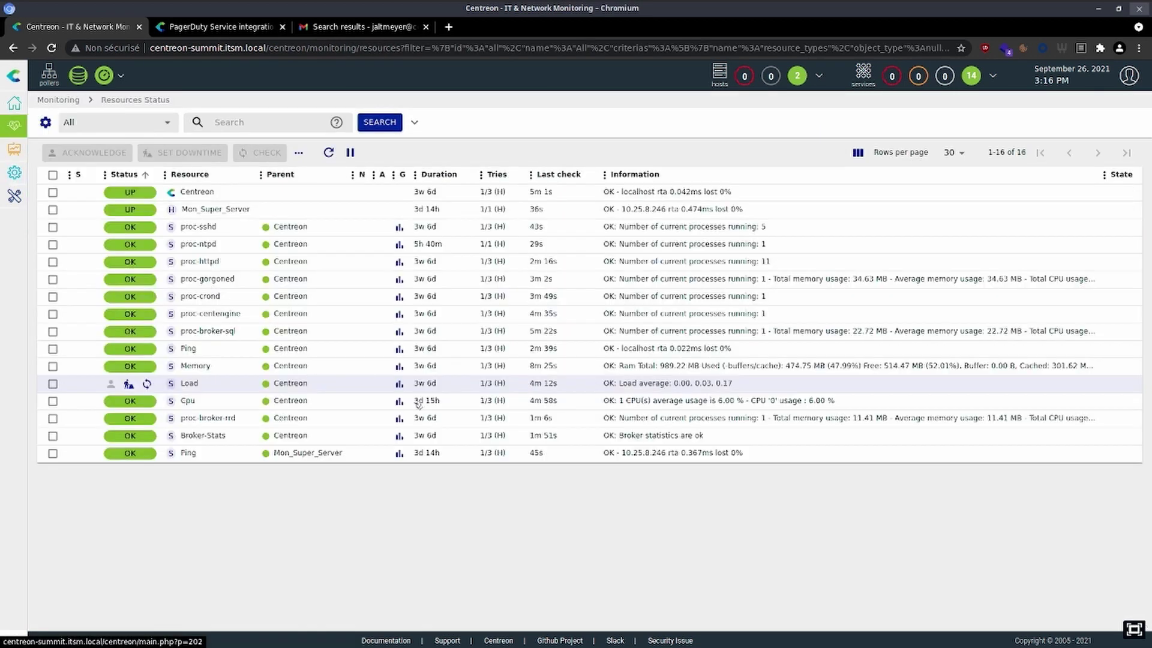
{"action": "key", "text": "super+Left"}
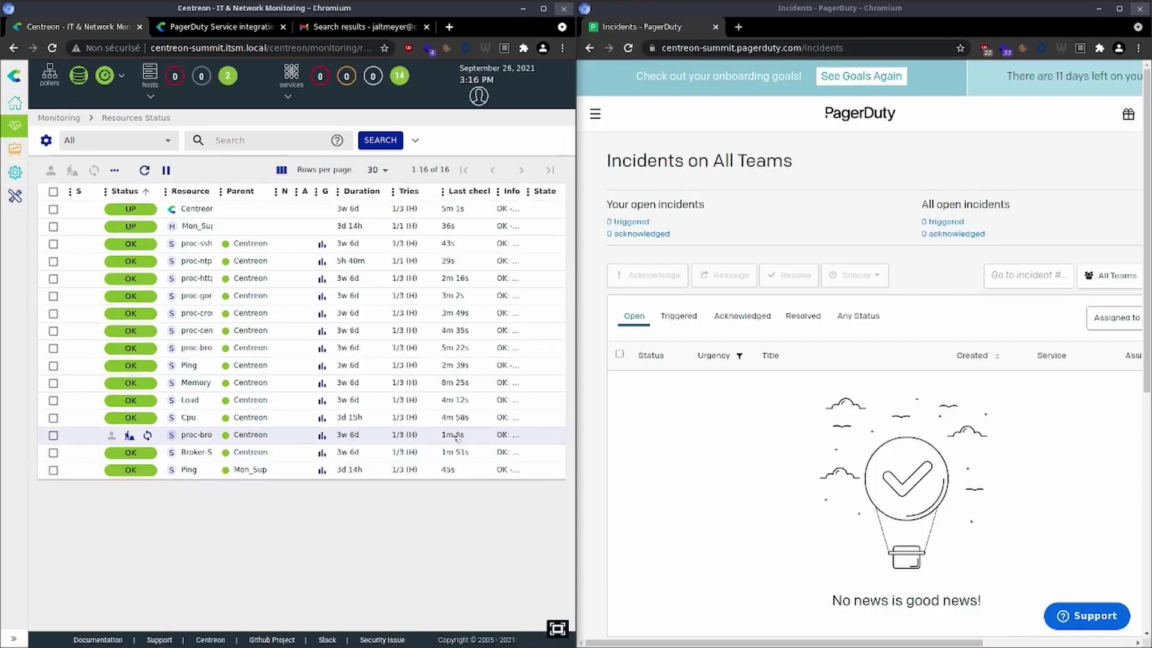
{"action": "left_click", "coordinate": [271, 145]}
{"action": "type", "text": "ntp"}
{"action": "key", "text": "Return"}
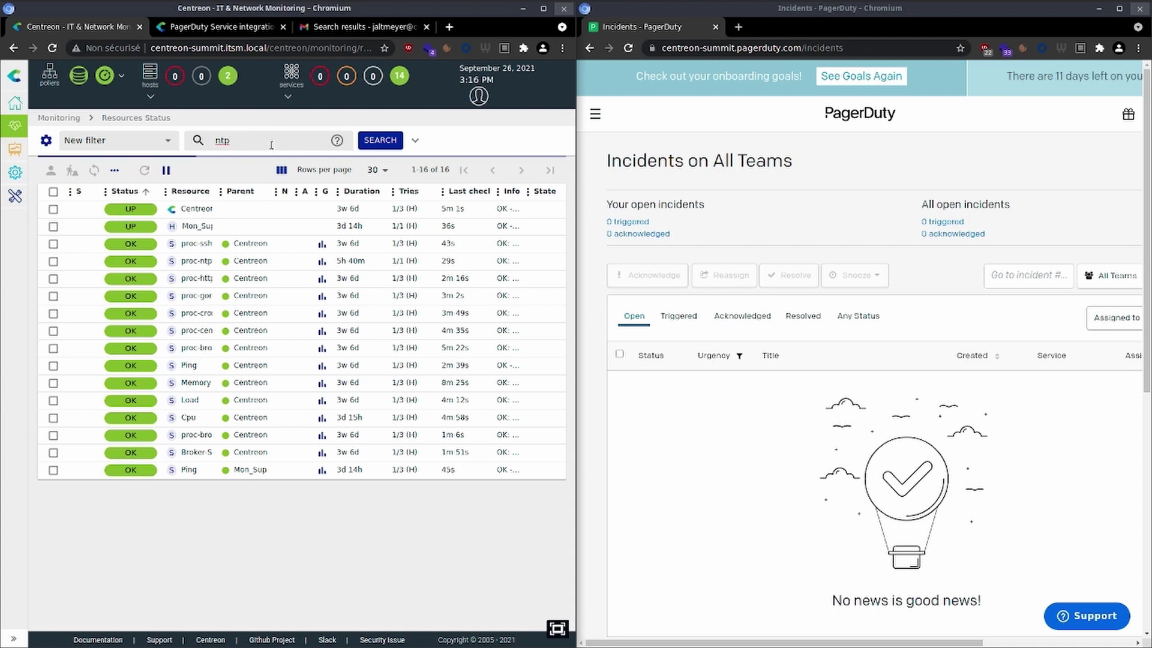
- Look over the open incidents list on PagerDuty's Incidents on All Teams page
{"action": "left_click", "coordinate": [762, 196]}
{"action": "scroll", "coordinate": [762, 196], "scroll_direction": "down", "scroll_amount": 5}
{"action": "scroll", "coordinate": [762, 196], "scroll_direction": "up", "scroll_amount": 5}
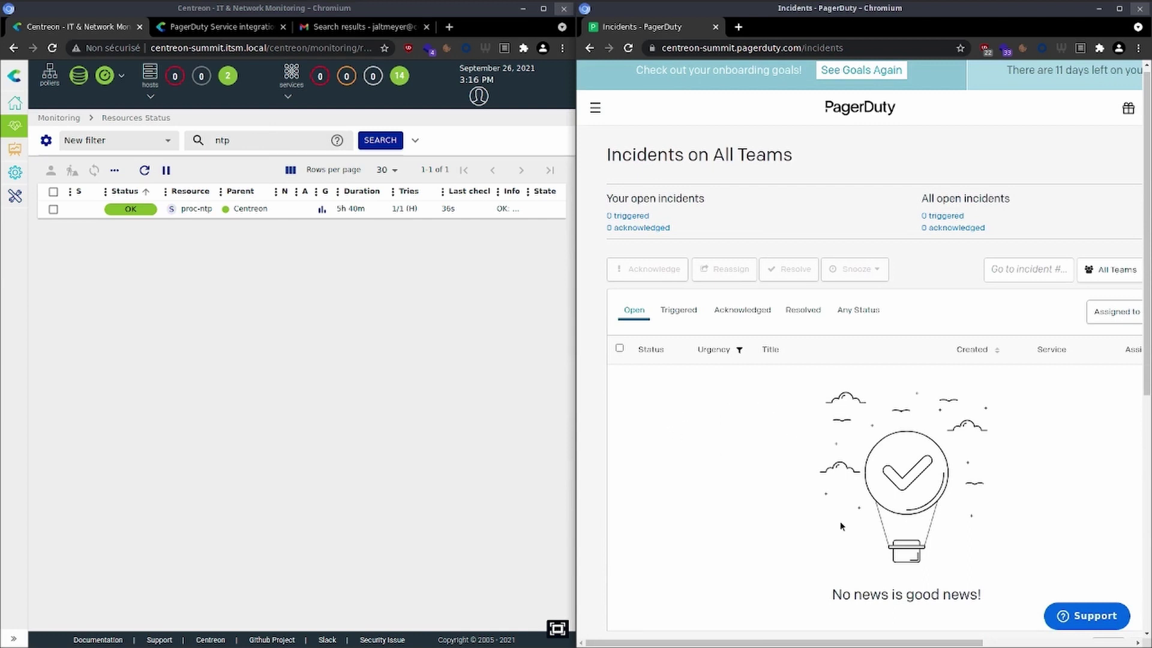
- Switch to the terminal and stop the ntpd service with systemctl stop ntpd
{"action": "key", "text": "alt+Tab"}
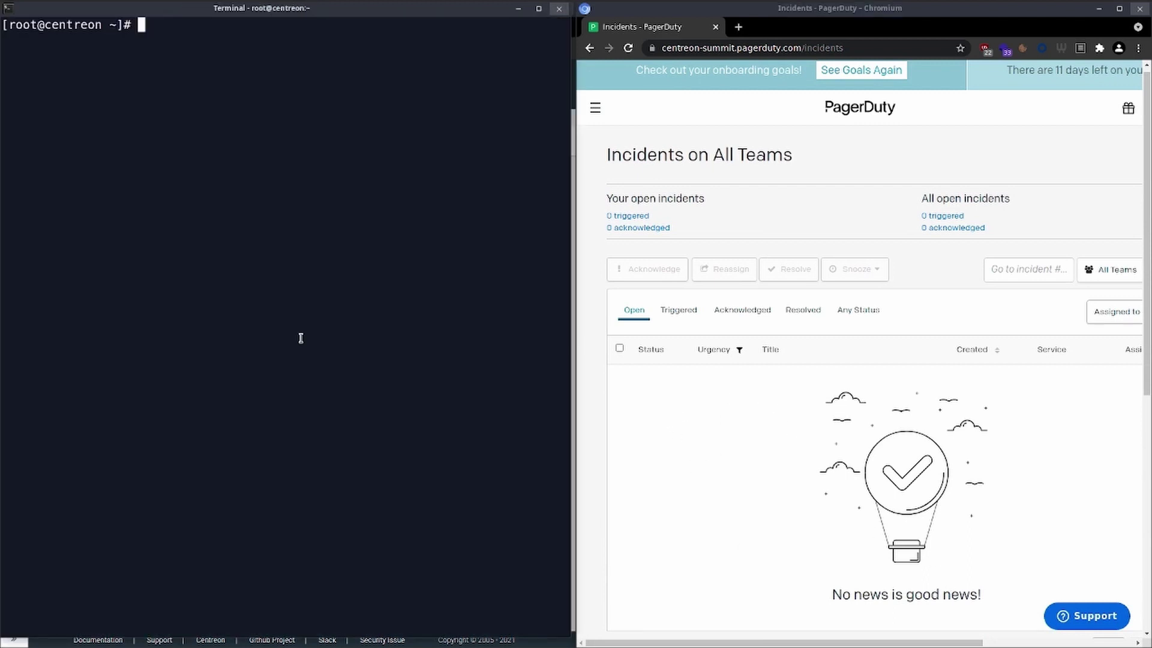
{"action": "type", "text": "systemctl stop ntpd"}
{"action": "key", "text": "Return"}
- Switch back to Centreon, run a check on proc-ntpd and refresh the resource list until its status updates
{"action": "key", "text": "alt+Tab"}
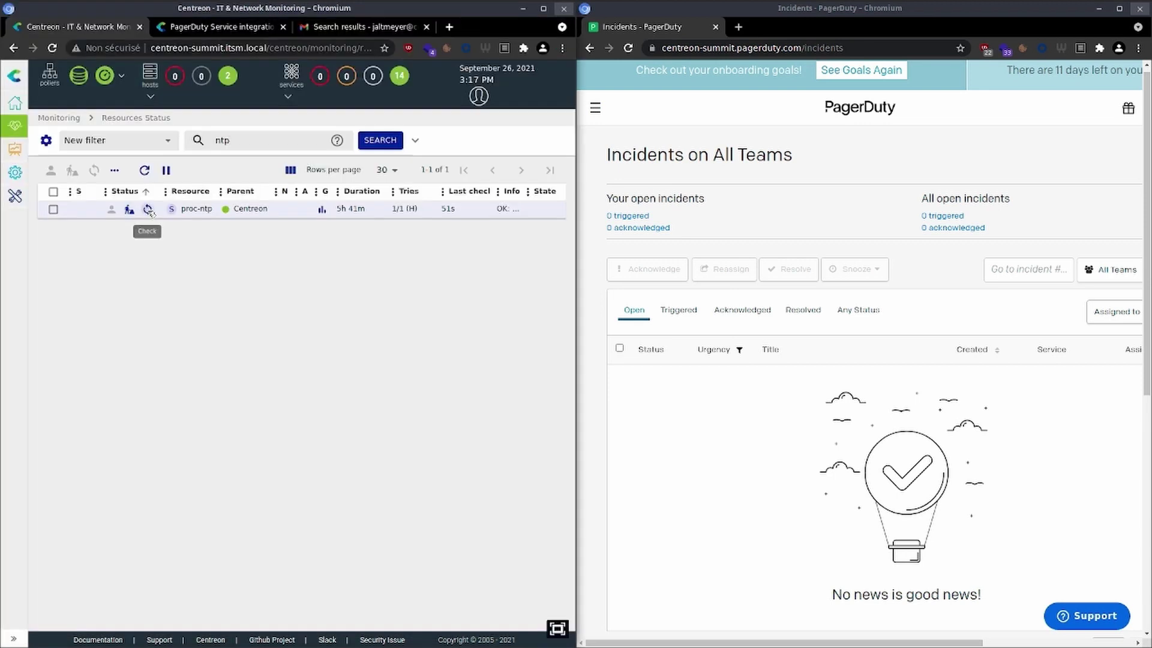
{"action": "left_click", "coordinate": [148, 209]}
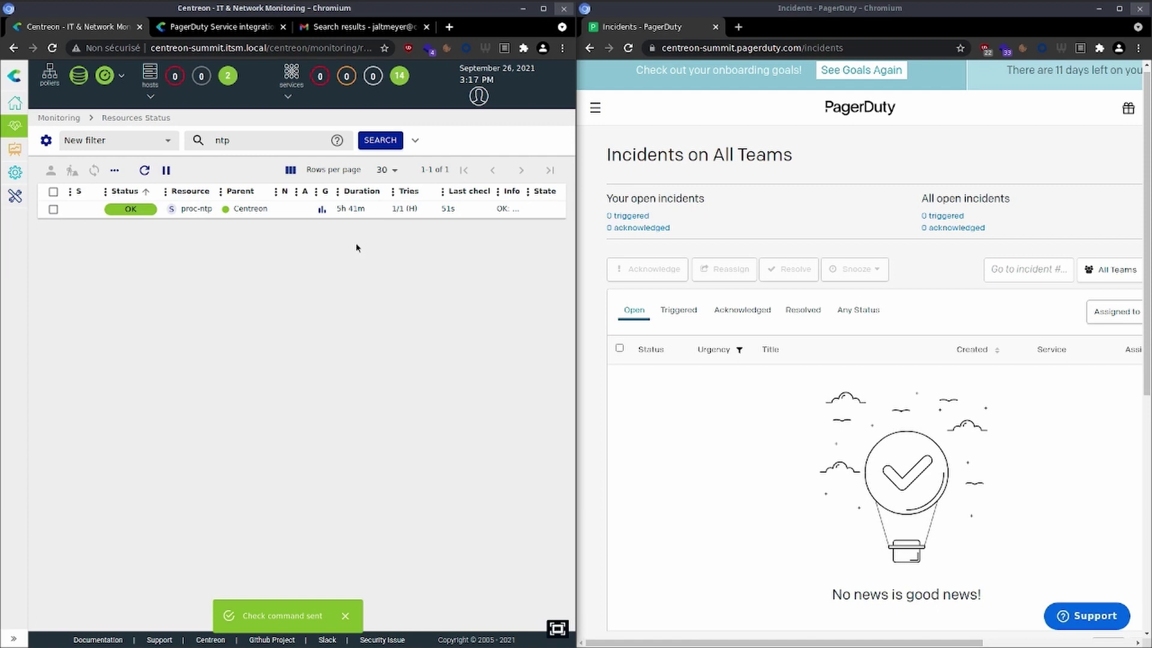
{"action": "left_click", "coordinate": [146, 171]}
{"action": "left_click", "coordinate": [146, 171]}
{"action": "left_click", "coordinate": [146, 171]}
{"action": "left_click", "coordinate": [146, 171]}
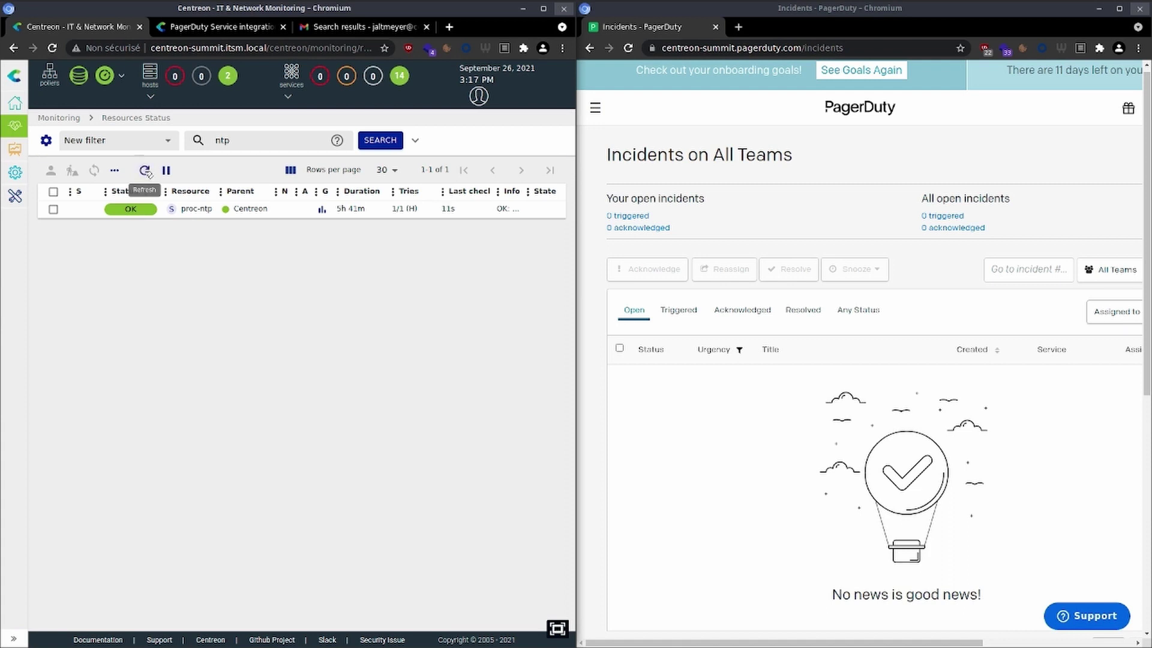
{"action": "left_click", "coordinate": [146, 171]}
{"action": "left_click", "coordinate": [146, 171]}
{"action": "left_click", "coordinate": [145, 171]}
{"action": "left_click", "coordinate": [146, 171]}
{"action": "left_click", "coordinate": [146, 171]}
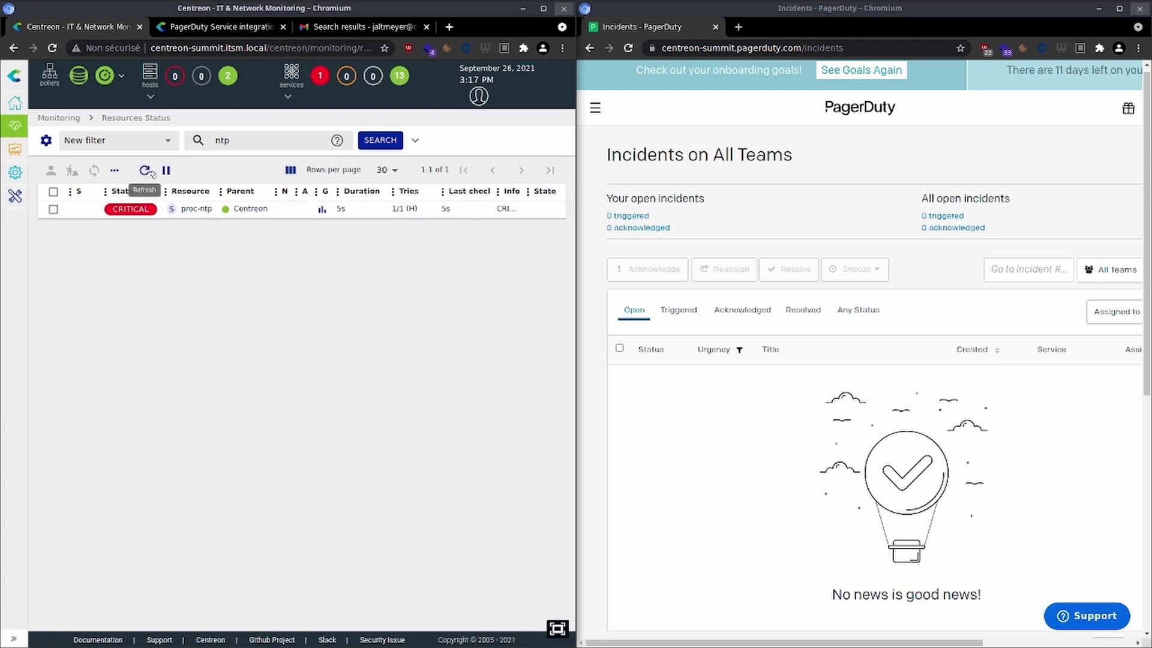
- Reload the PagerDuty incidents, review the proc-ntpd incident's details and alerts, and return to the incident list
{"action": "left_click", "coordinate": [629, 48]}
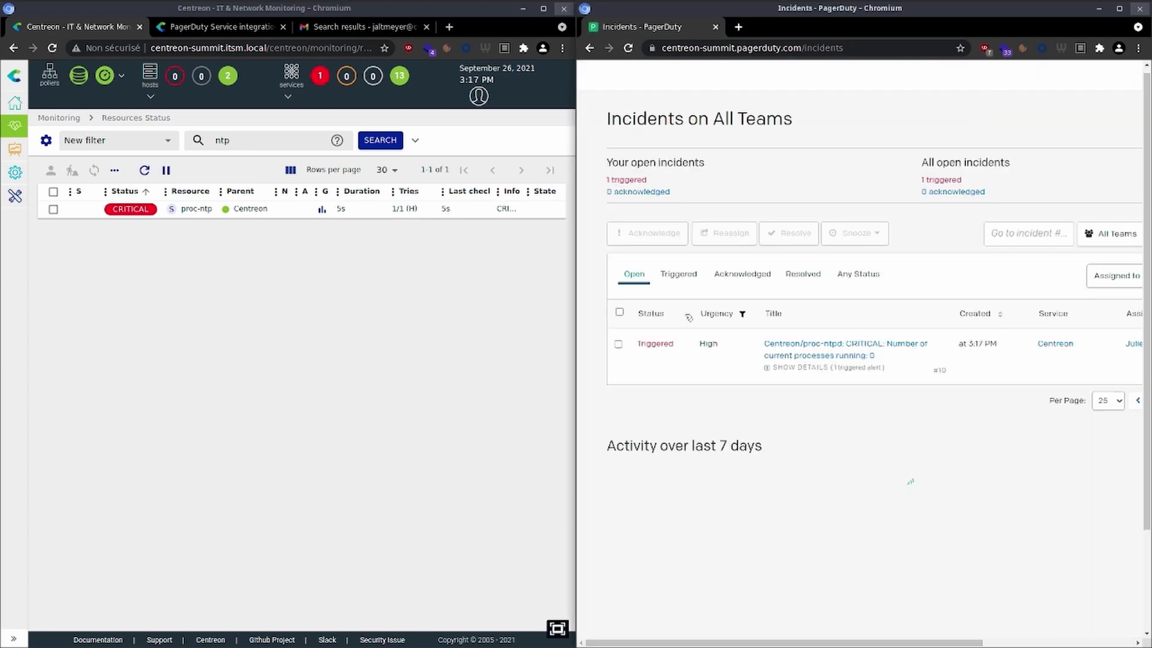
{"action": "left_click_drag", "start_coordinate": [744, 347], "coordinate": [878, 357]}
{"action": "left_click", "coordinate": [915, 372]}
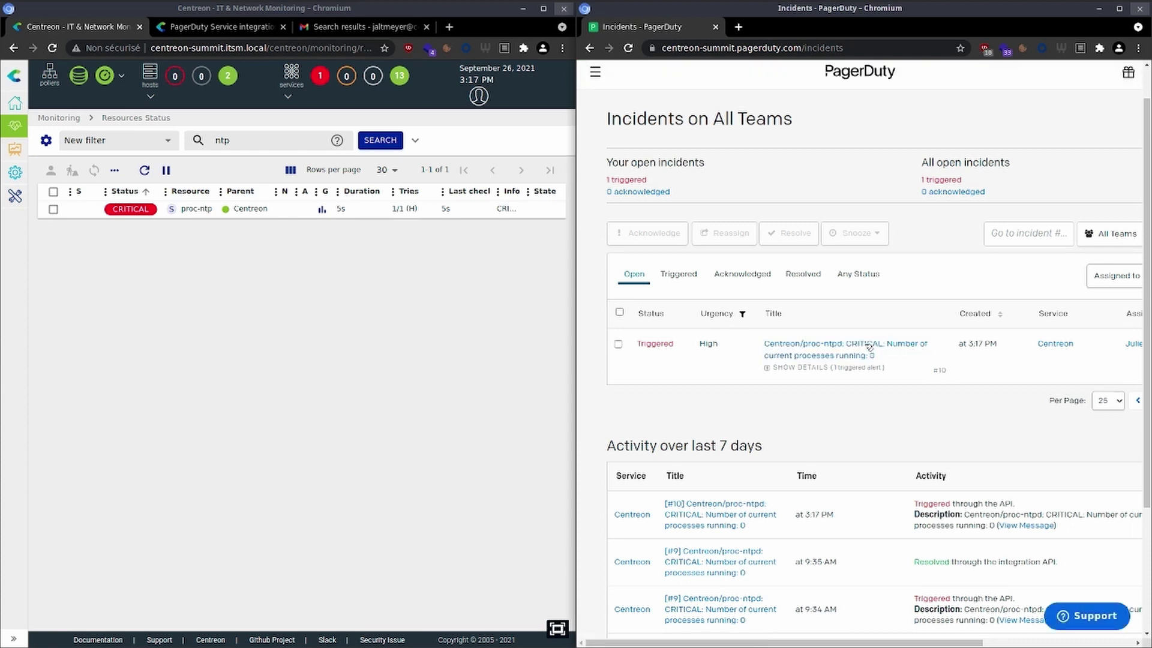
{"action": "left_click", "coordinate": [867, 346]}
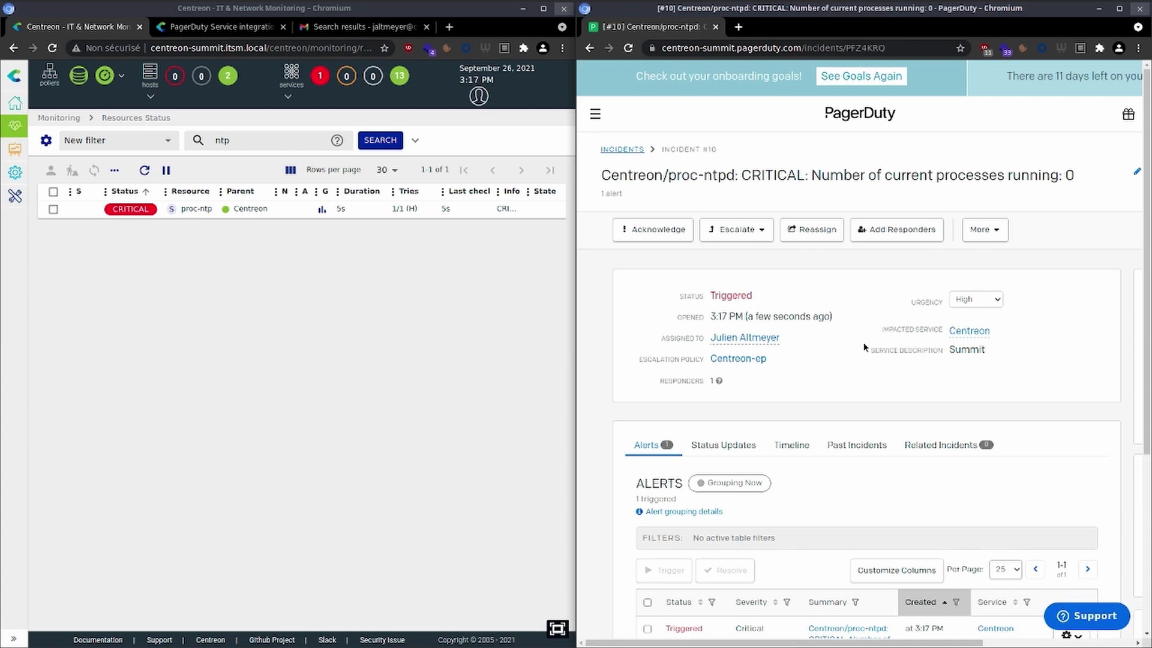
{"action": "scroll", "coordinate": [842, 369], "scroll_direction": "down", "scroll_amount": 1}
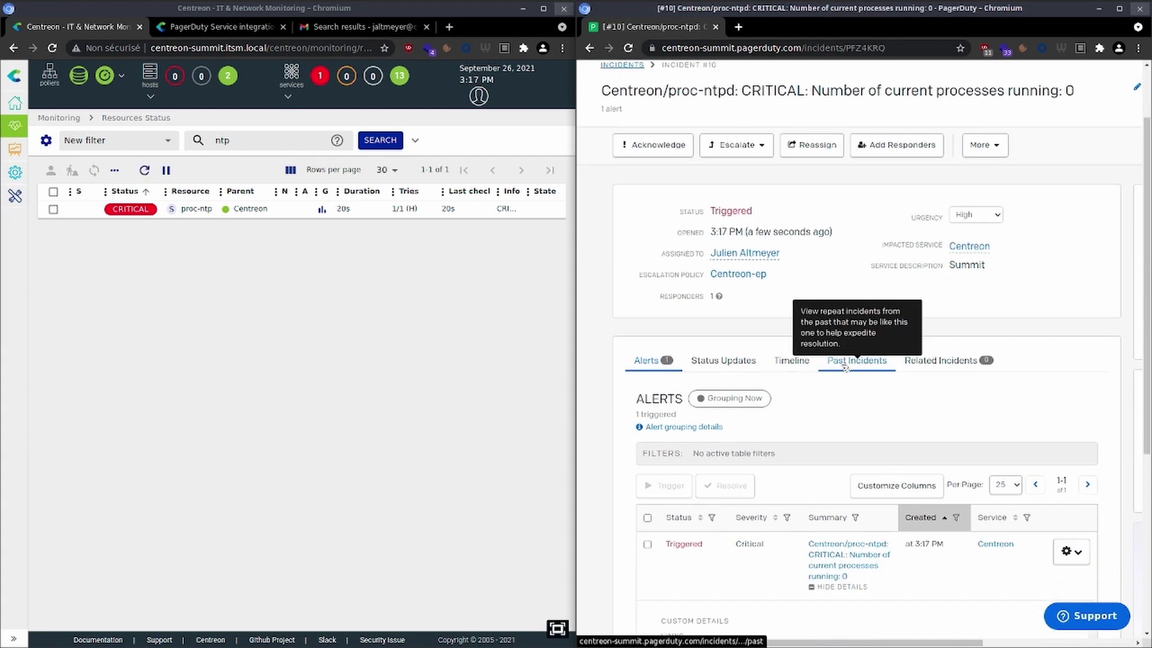
{"action": "scroll", "coordinate": [848, 306], "scroll_direction": "down", "scroll_amount": 1}
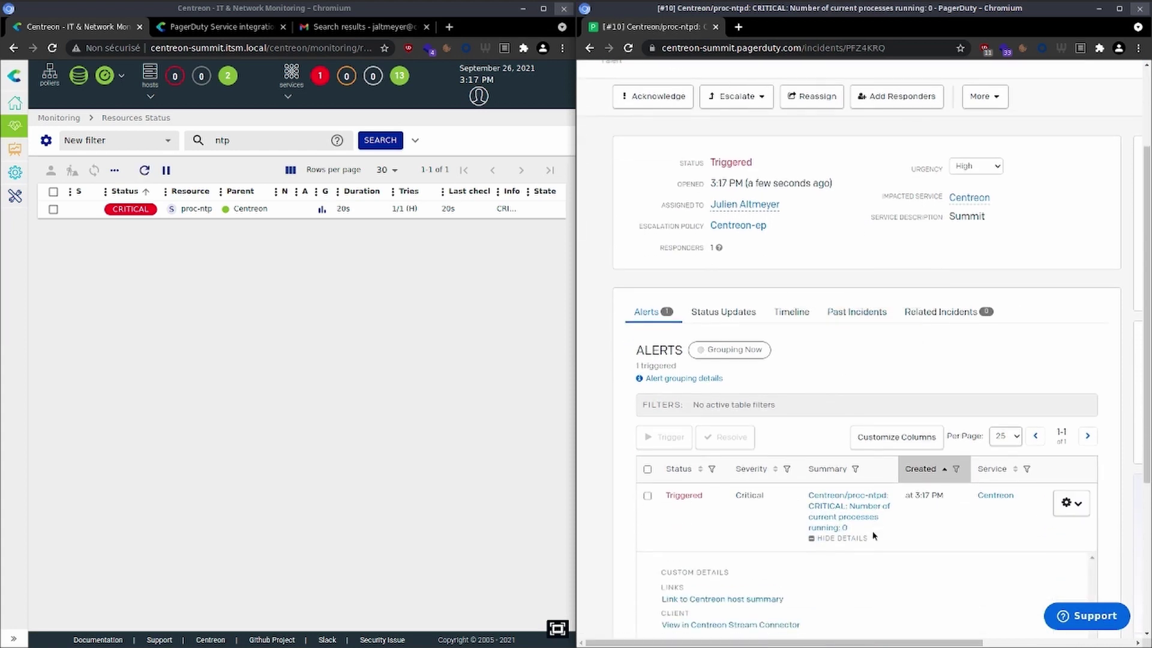
{"action": "scroll", "coordinate": [701, 349], "scroll_direction": "up", "scroll_amount": 2}
{"action": "left_click", "coordinate": [590, 48]}
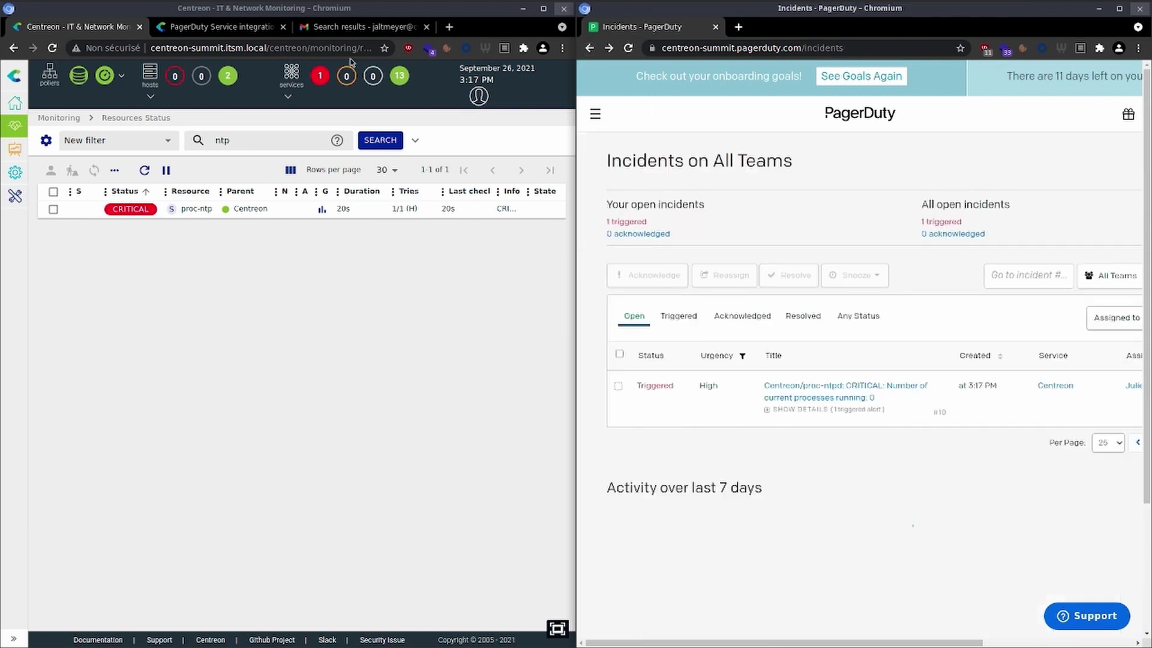
- Switch to Gmail, open the PagerDuty alert email to check the incident details, and return to Centreon
{"action": "left_click", "coordinate": [349, 29]}
{"action": "left_click", "coordinate": [102, 118]}
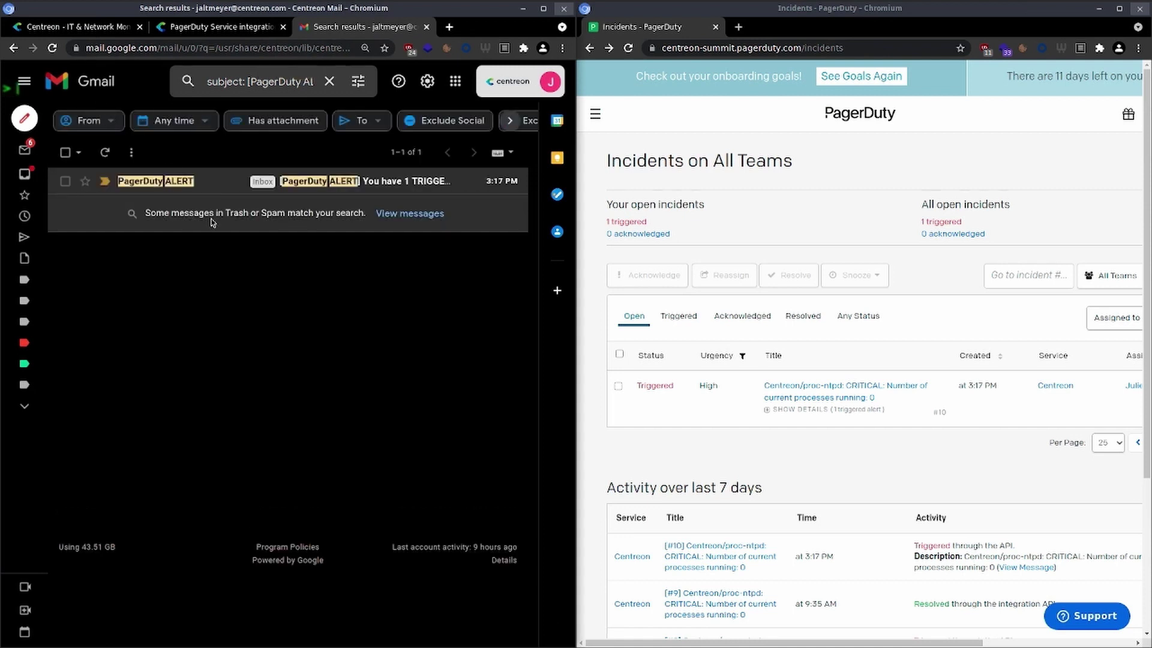
{"action": "left_click", "coordinate": [221, 184]}
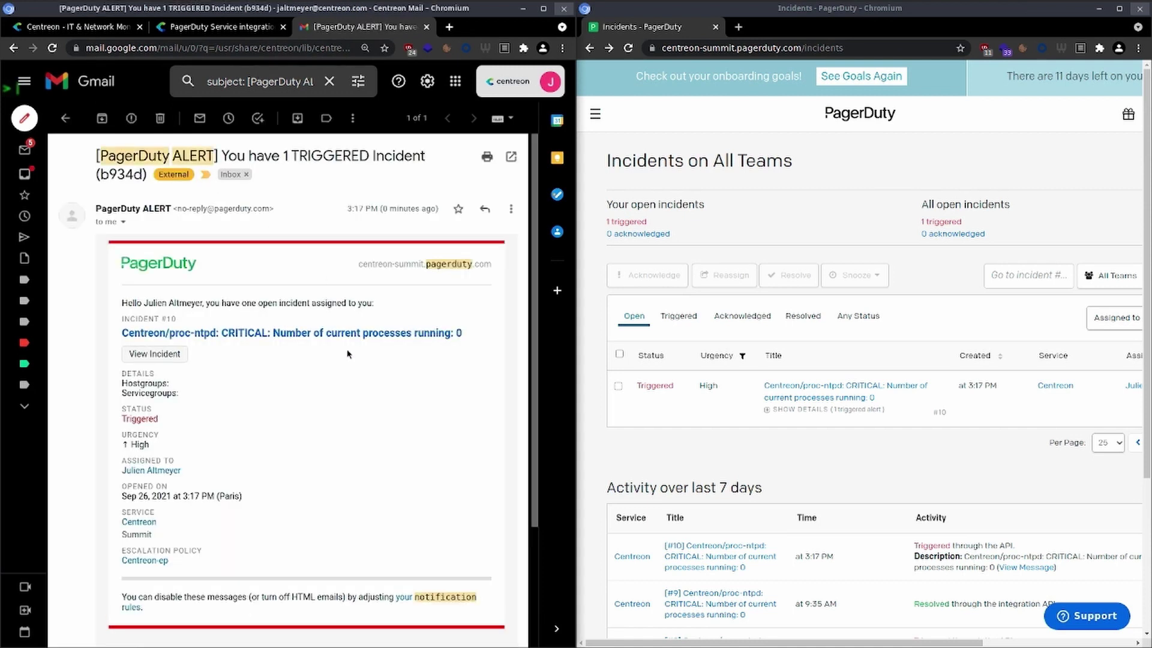
{"action": "left_click_drag", "start_coordinate": [308, 343], "coordinate": [273, 334]}
{"action": "left_click", "coordinate": [318, 402]}
{"action": "key", "text": "ctrl+1"}
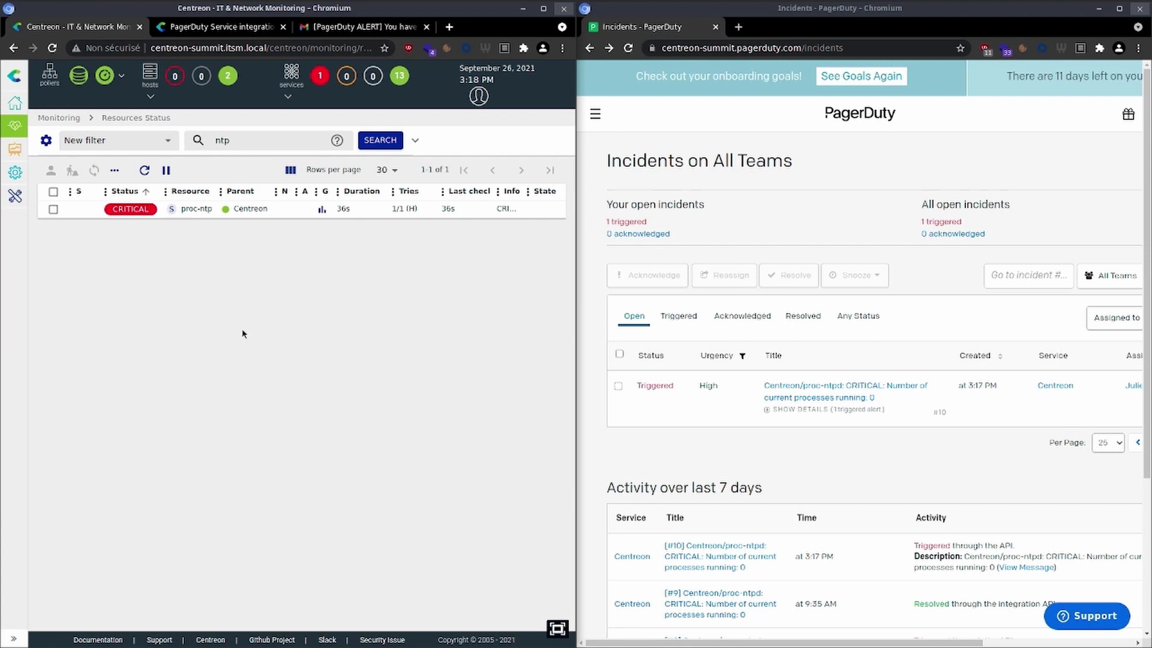
- Switch to the terminal and start the ntpd service again with systemctl start ntpd
{"action": "left_click", "coordinate": [688, 395]}
{"action": "left_click", "coordinate": [360, 401]}
{"action": "key", "text": "alt+Tab"}
{"action": "key", "text": "alt+Tab"}
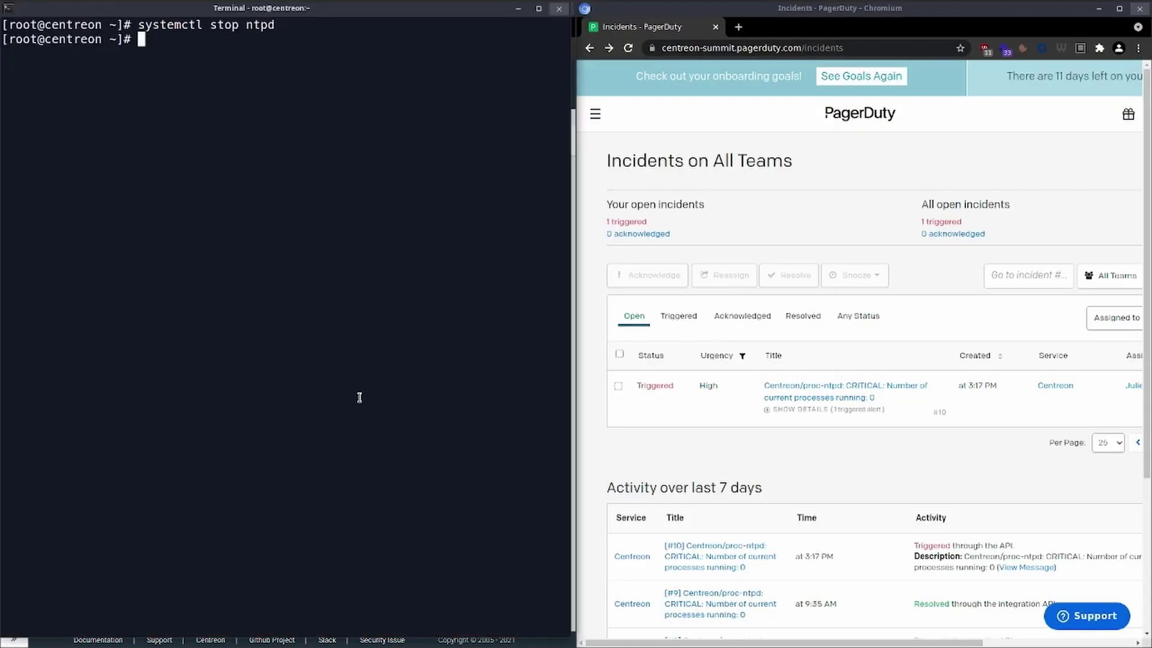
{"action": "key", "text": "Up"}
{"action": "key", "text": "Left"}
{"action": "key", "text": "Left"}
{"action": "key", "text": "Left"}
{"action": "key", "text": "Left"}
{"action": "key", "text": "BackSpace"}
{"action": "key", "text": "BackSpace"}
{"action": "key", "text": "BackSpace"}
{"action": "key", "text": "BackSpace"}
{"action": "key", "text": "BackSpace"}
{"action": "type", "text": "start"}
{"action": "key", "text": "Return"}
- Return to Centreon, rerun the check on proc-ntpd and refresh the resource list until the service recovers
{"action": "key", "text": "alt+Tab"}
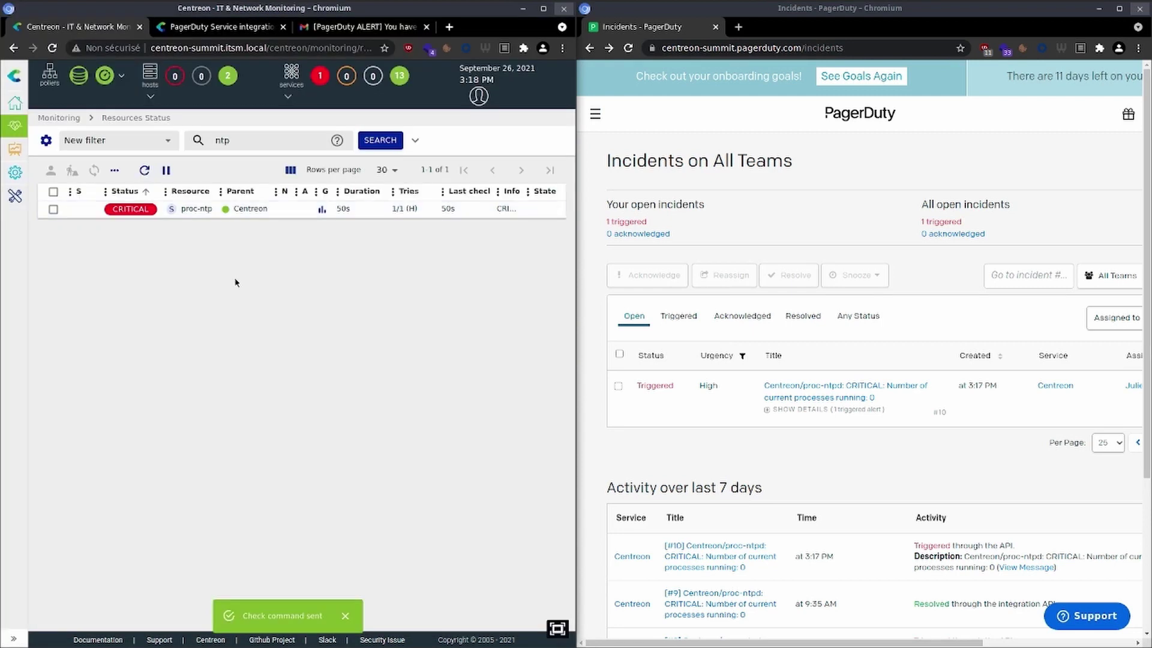
{"action": "left_click", "coordinate": [145, 171]}
{"action": "left_click", "coordinate": [145, 171]}
{"action": "left_click", "coordinate": [145, 171]}
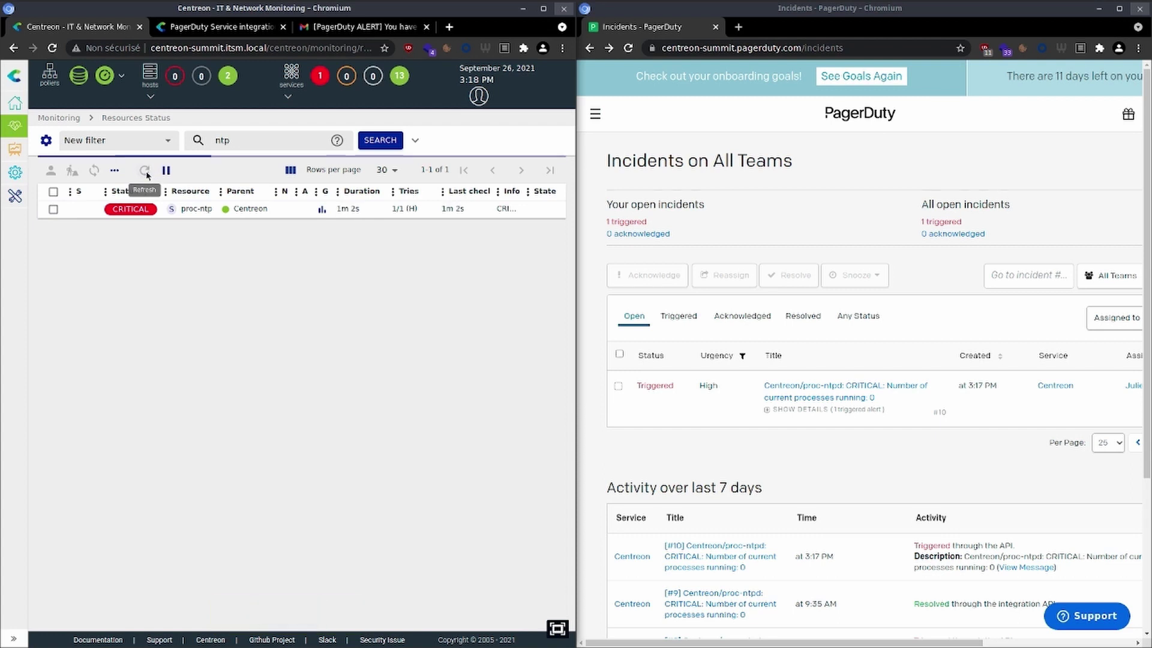
{"action": "left_click", "coordinate": [145, 171]}
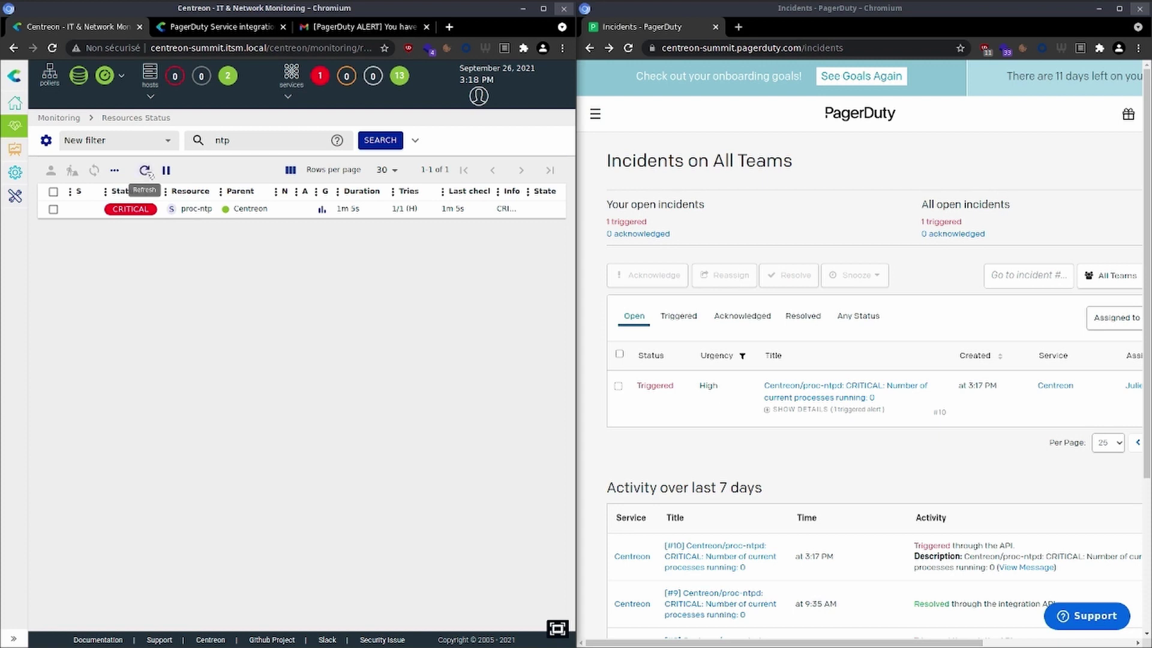
{"action": "left_click", "coordinate": [147, 173]}
{"action": "left_click", "coordinate": [144, 171]}
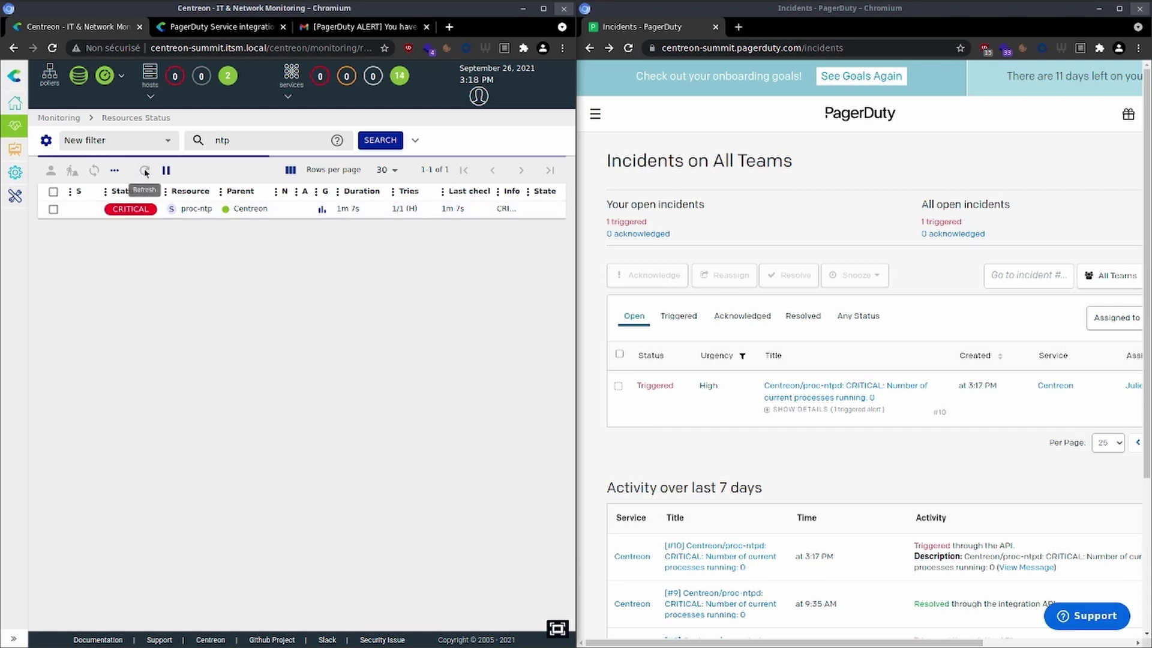
{"action": "left_click", "coordinate": [147, 172]}
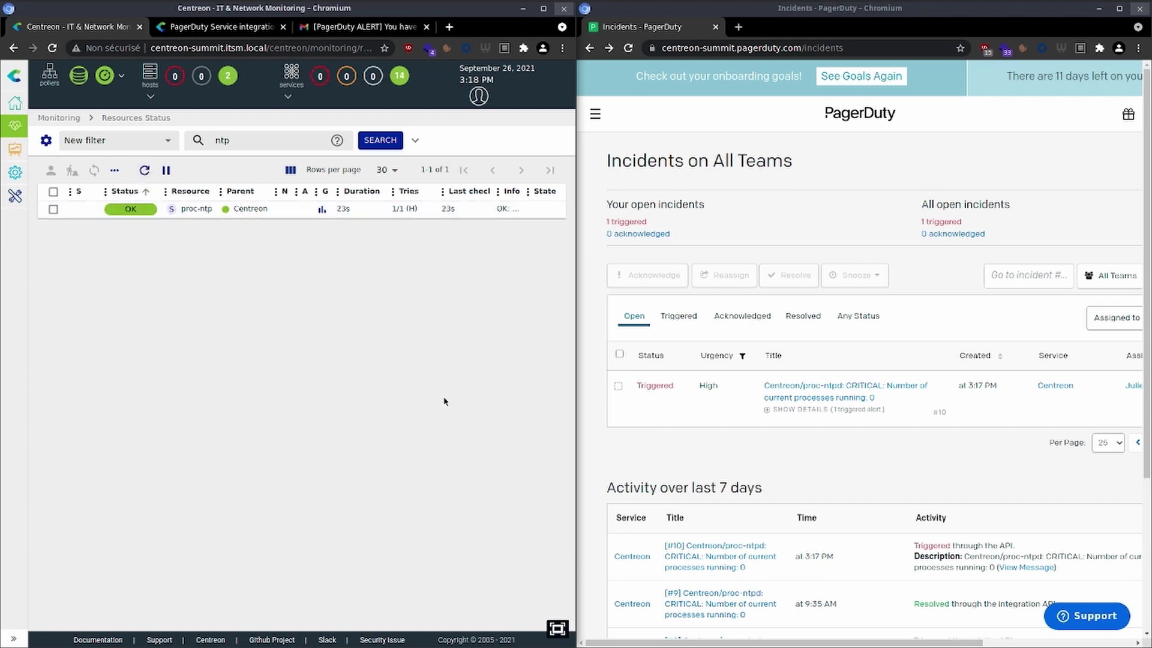
- Reload the PagerDuty incidents page and check the latest proc-ntpd entry in the activity over the last 7 days
{"action": "left_click", "coordinate": [628, 48]}
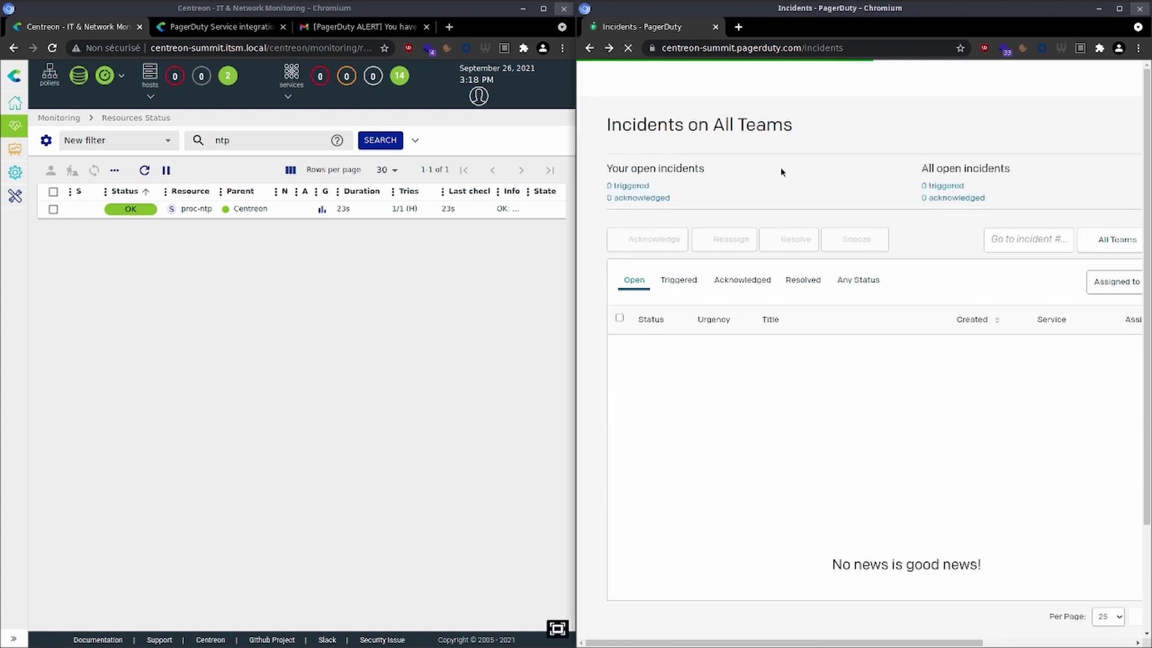
{"action": "scroll", "coordinate": [782, 369], "scroll_direction": "down", "scroll_amount": 4}
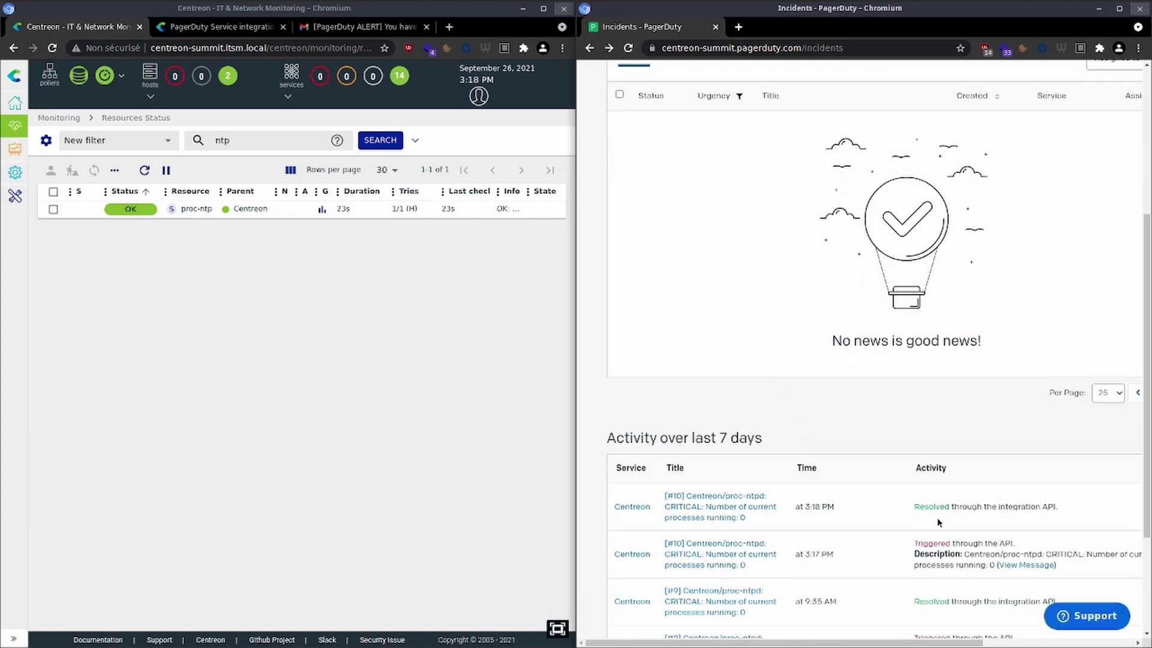
{"action": "left_click_drag", "start_coordinate": [1072, 512], "coordinate": [904, 512]}
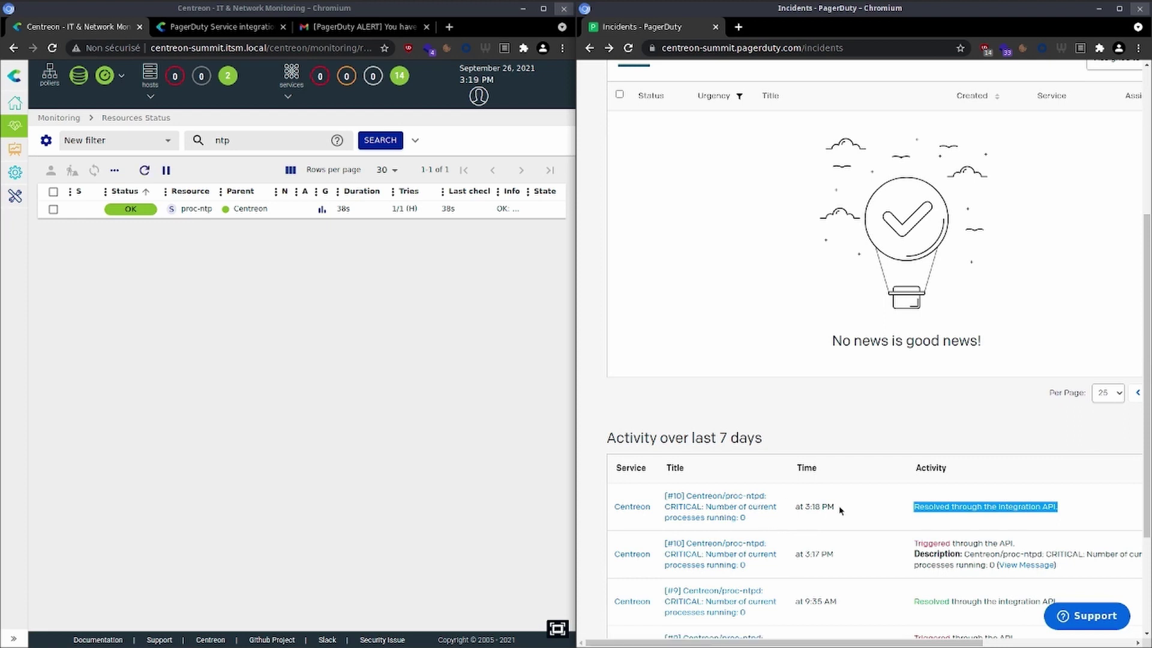
{"action": "scroll", "coordinate": [840, 510], "scroll_direction": "up", "scroll_amount": 5}
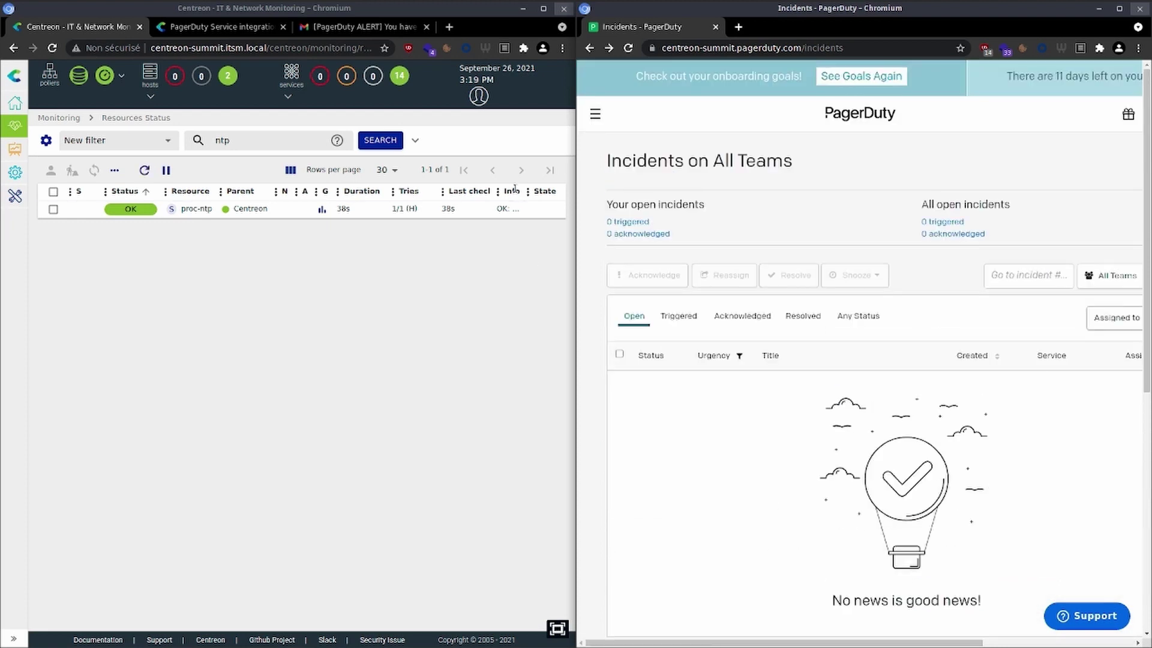
- Open the proc-ntpd timeline in Centreon and compare its latest event time with the PagerDuty activity entry
{"action": "left_click", "coordinate": [298, 212]}
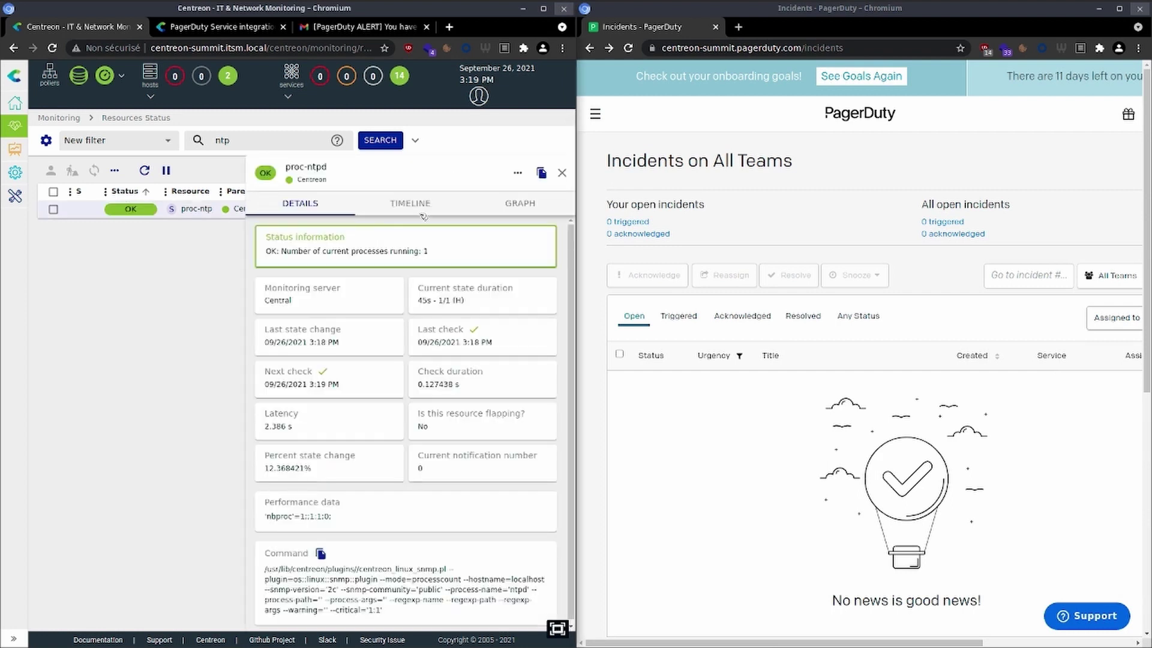
{"action": "left_click", "coordinate": [423, 214]}
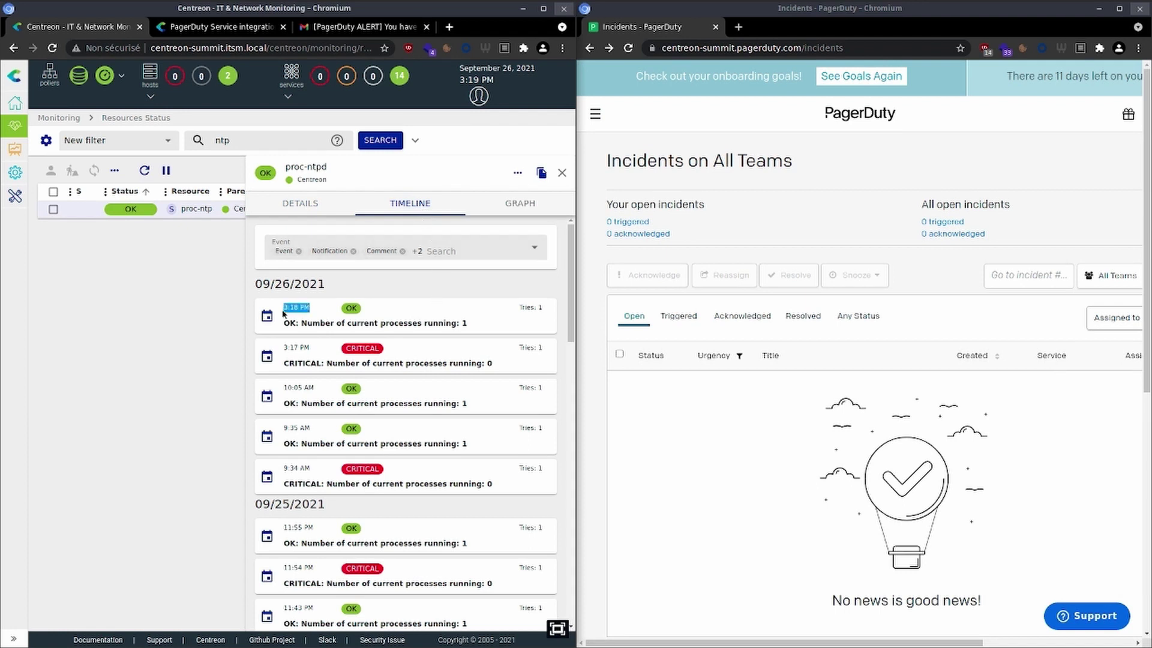
{"action": "scroll", "coordinate": [1006, 470], "scroll_direction": "down", "scroll_amount": 5}
{"action": "triple_click", "coordinate": [1006, 470]}
{"action": "scroll", "coordinate": [1005, 470], "scroll_direction": "down", "scroll_amount": 2}
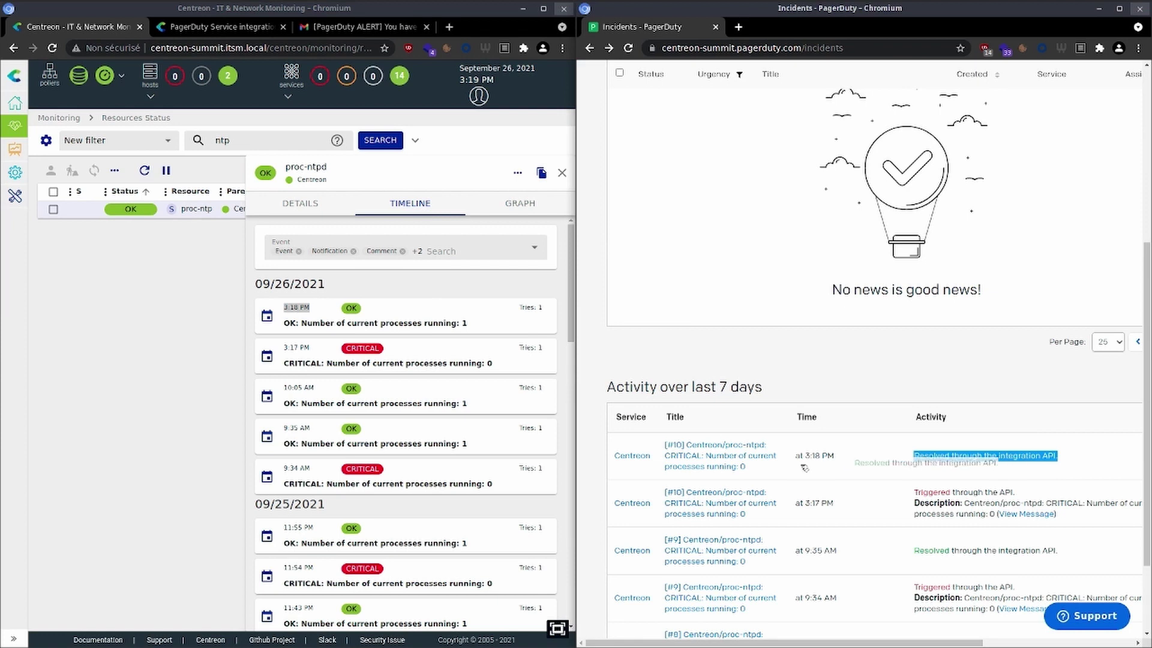
{"action": "left_click_drag", "start_coordinate": [793, 456], "coordinate": [830, 454]}
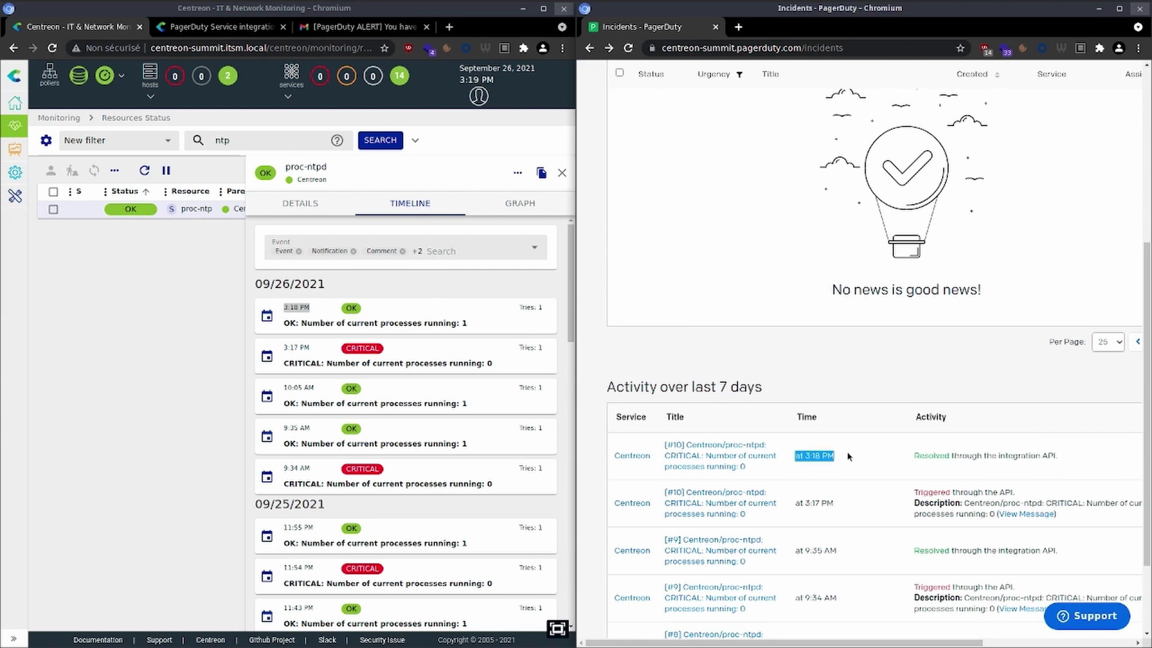